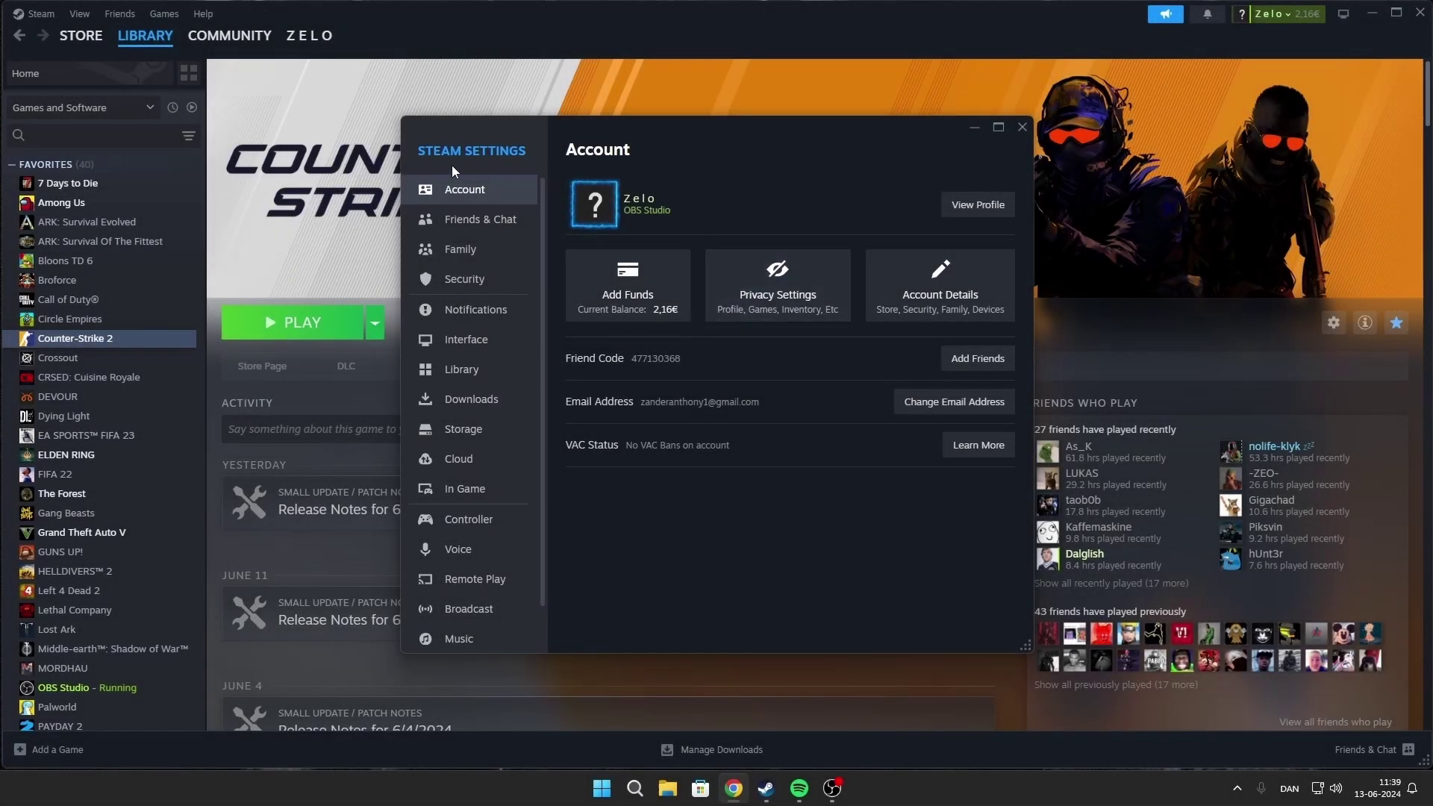
Close the Steam Settings window and return to the Store, landing on the Once Human page.
click(1022, 127)
click(36, 13)
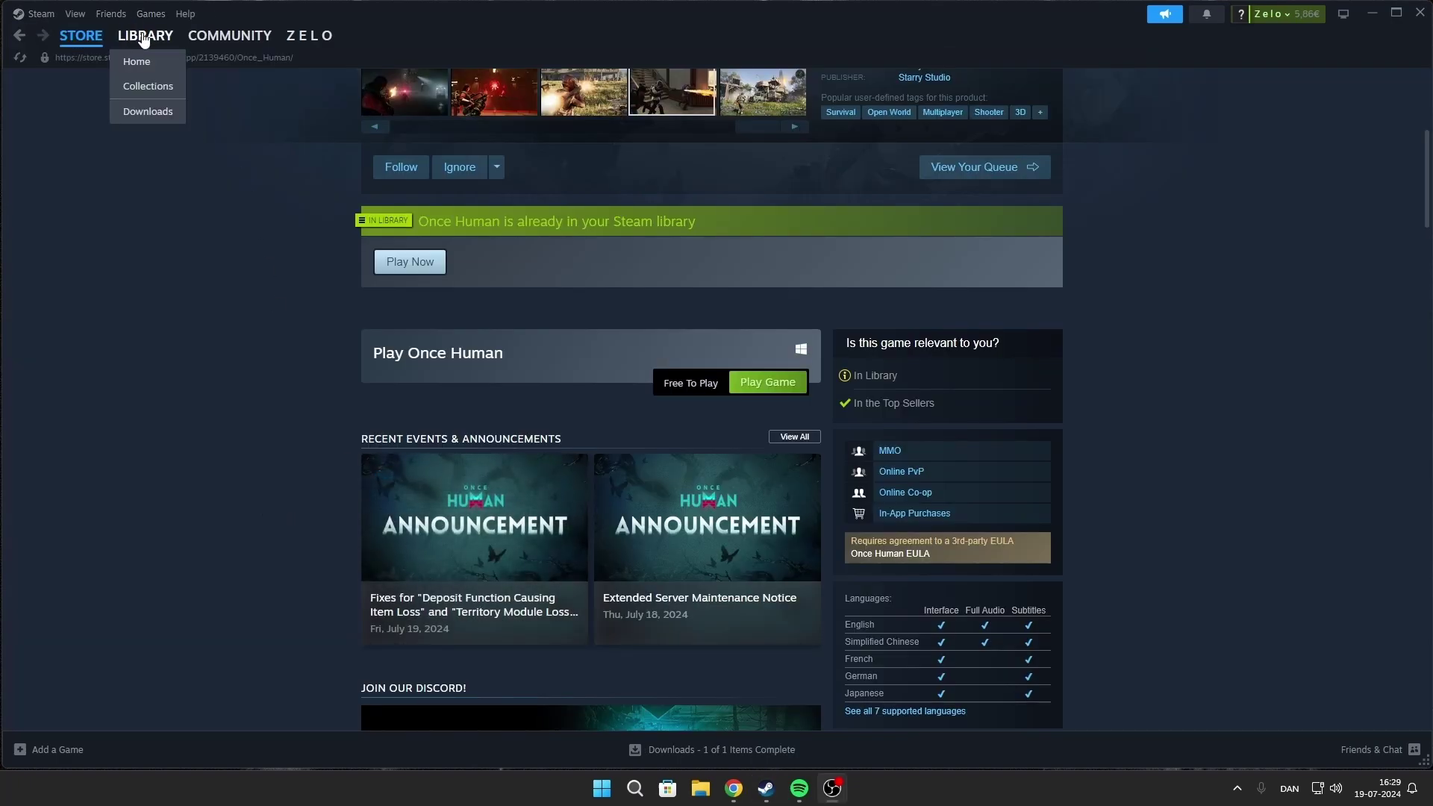
From the Library, browse Counter-Strike 2's install folder via Properties > Installed Files.
click(144, 37)
right_click(96, 363)
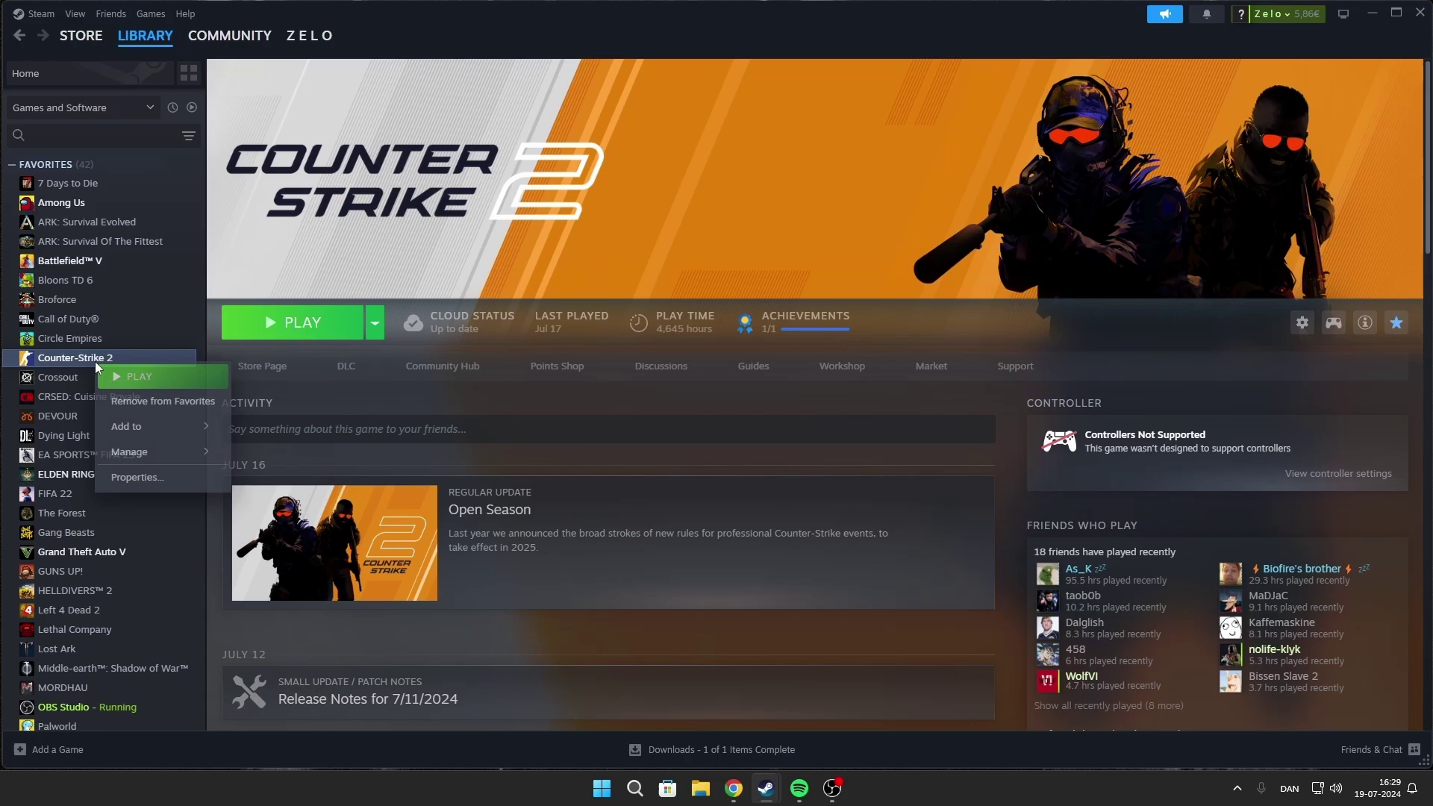
click(160, 478)
click(473, 304)
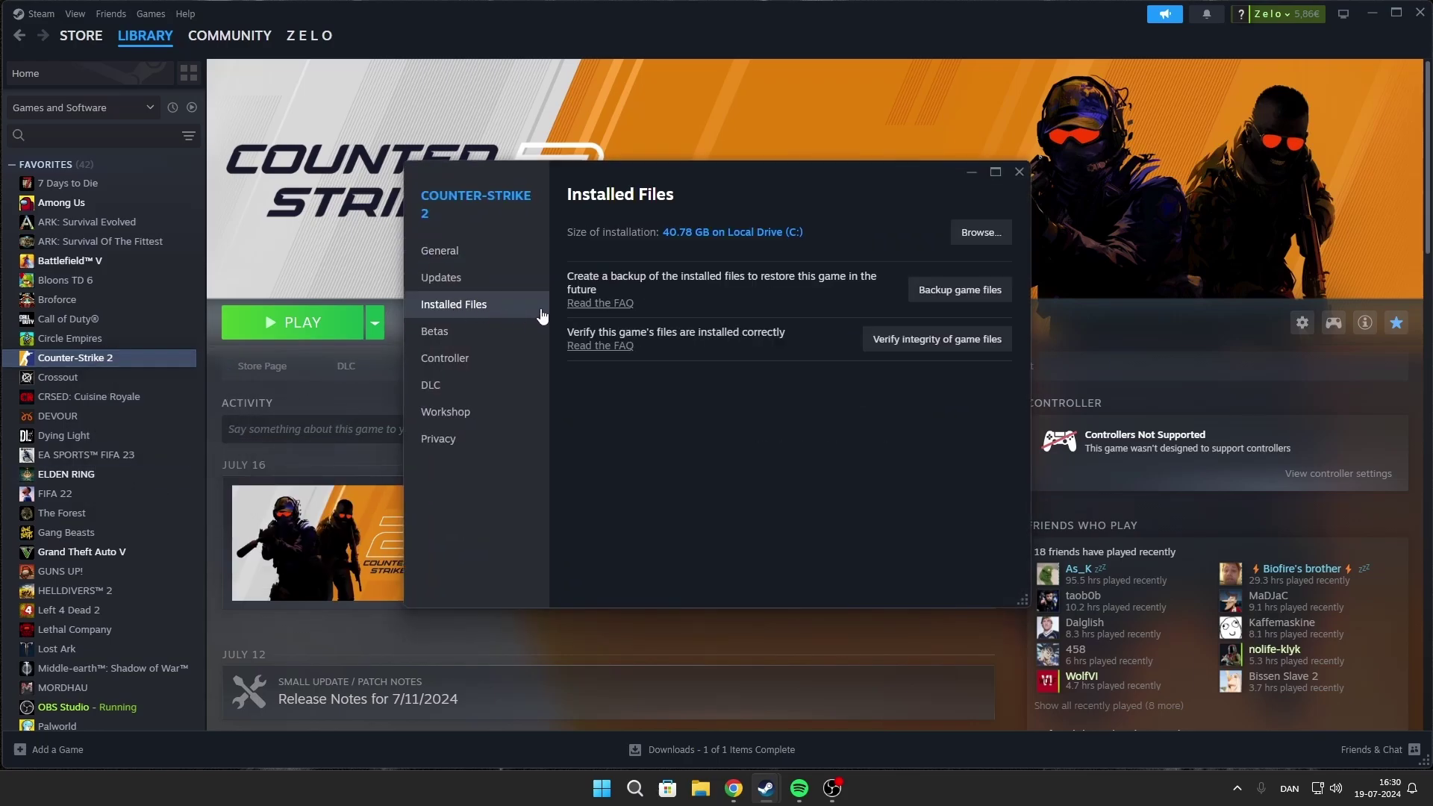
click(980, 238)
Navigate the install folder to game > csgo > cfg.
drag(646, 203, 968, 154)
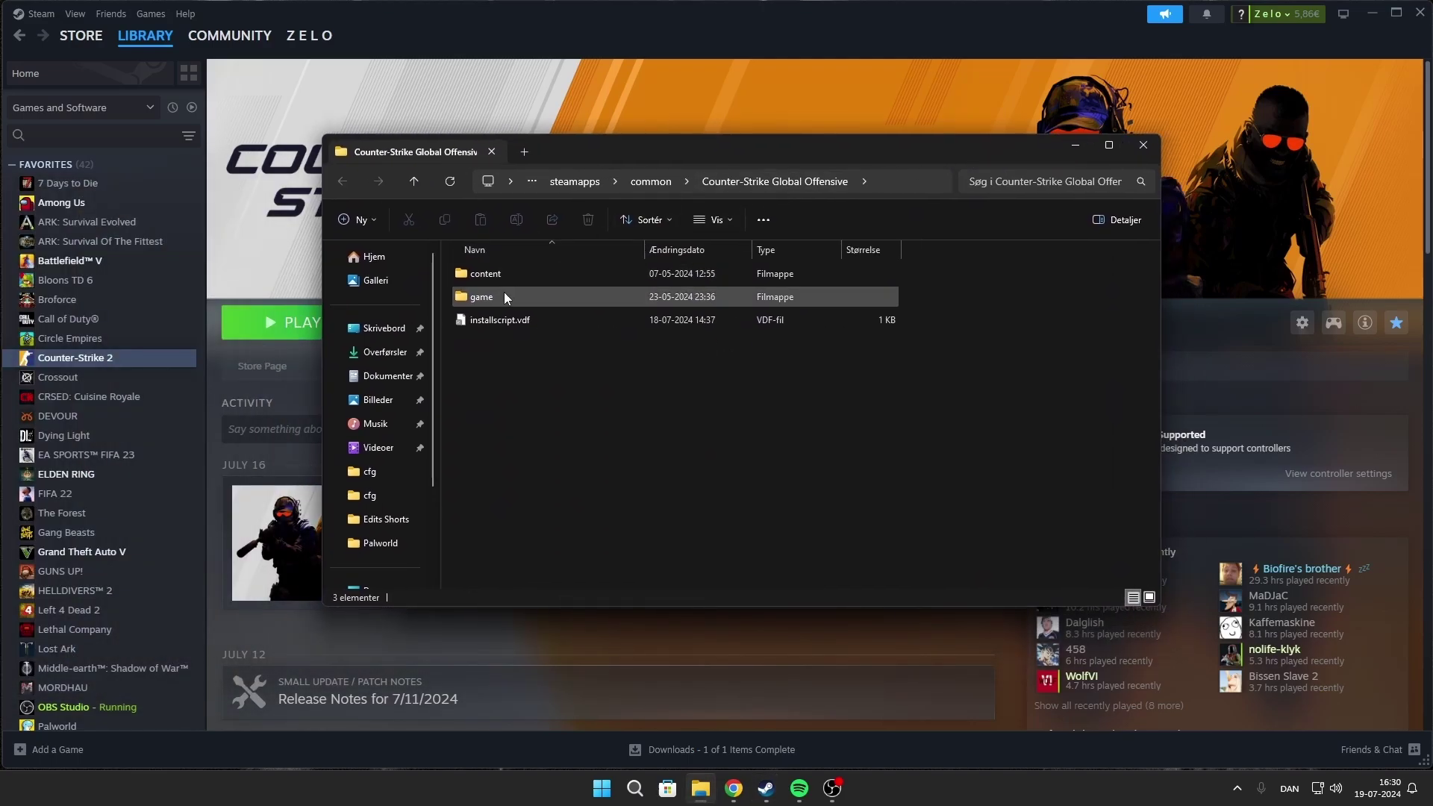
double_click(482, 297)
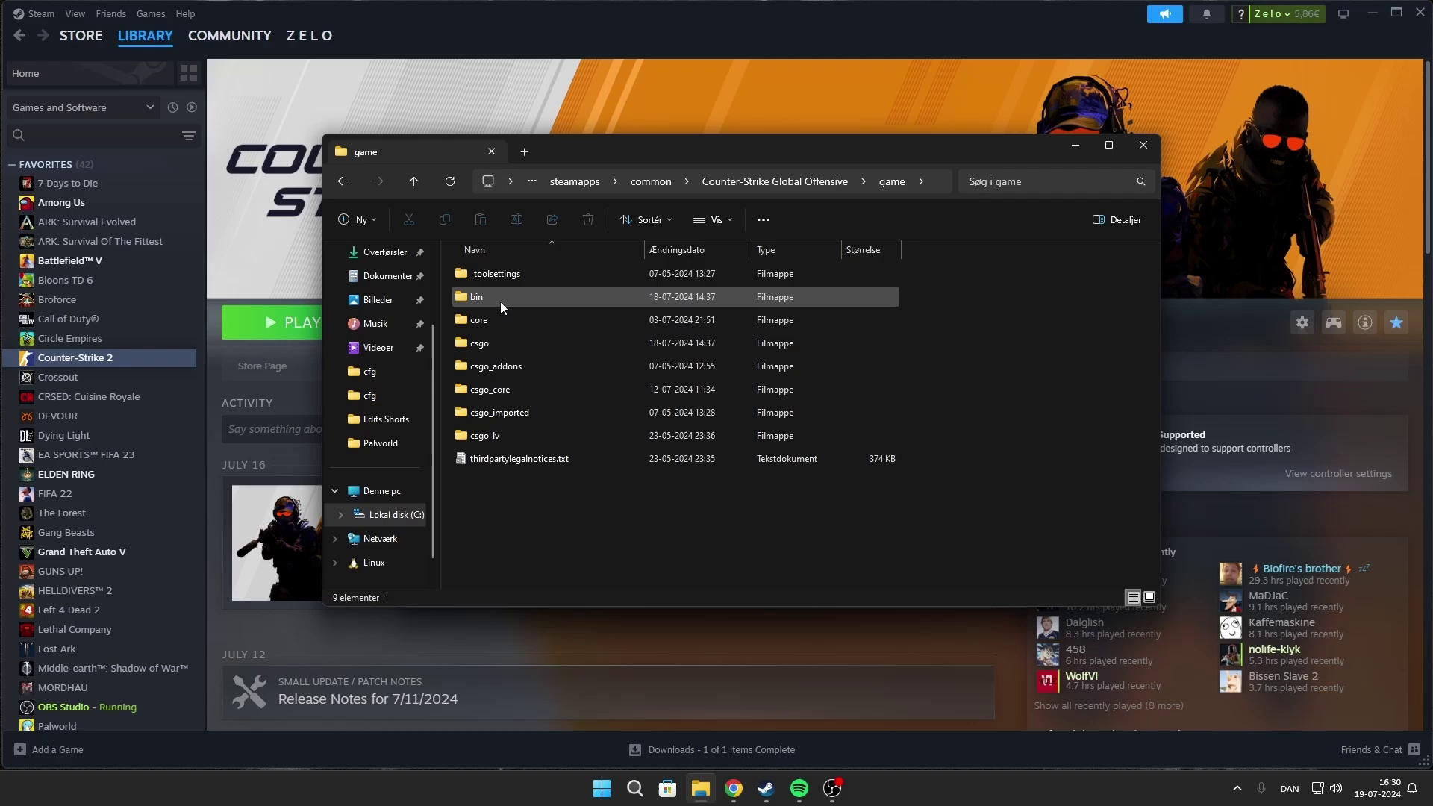
double_click(500, 345)
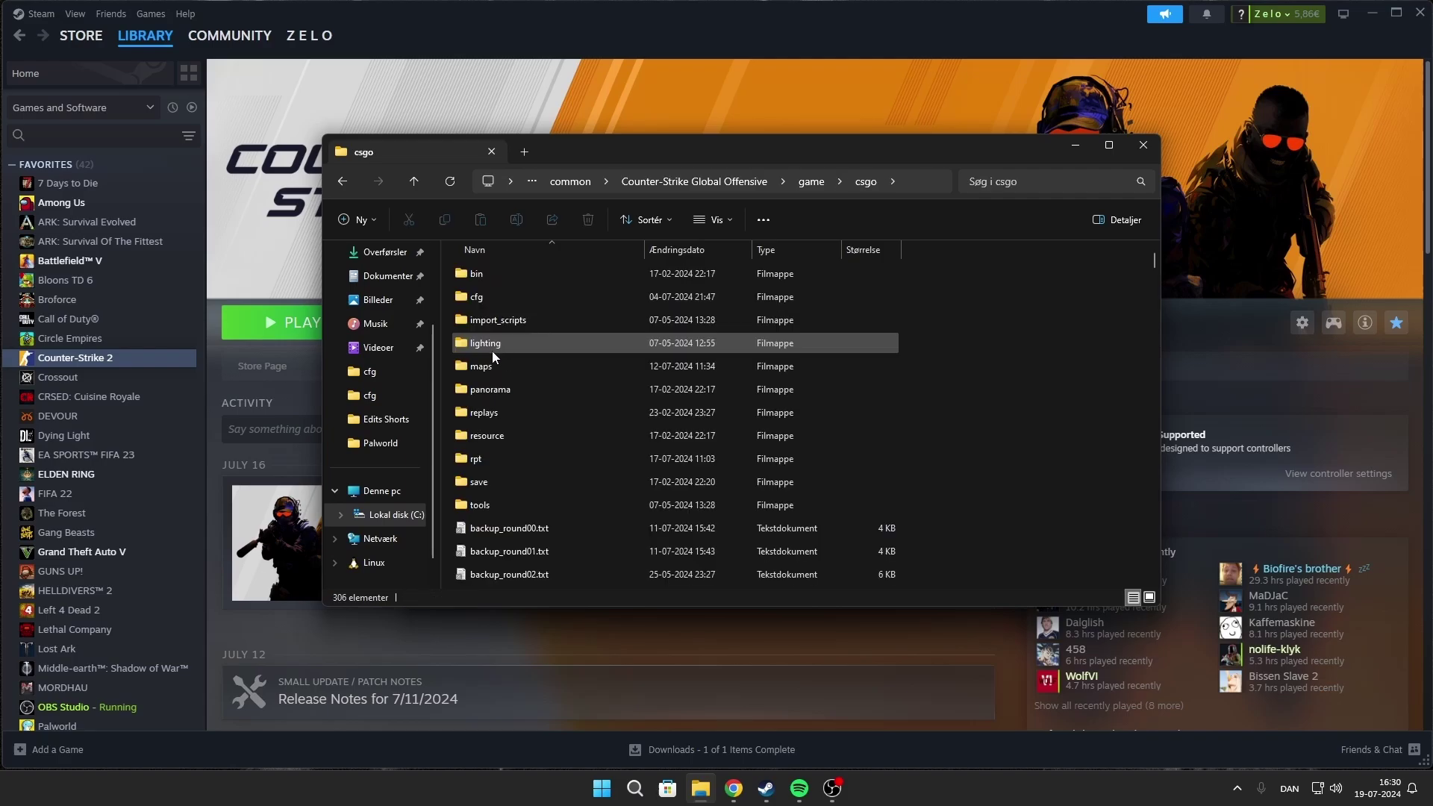
double_click(485, 297)
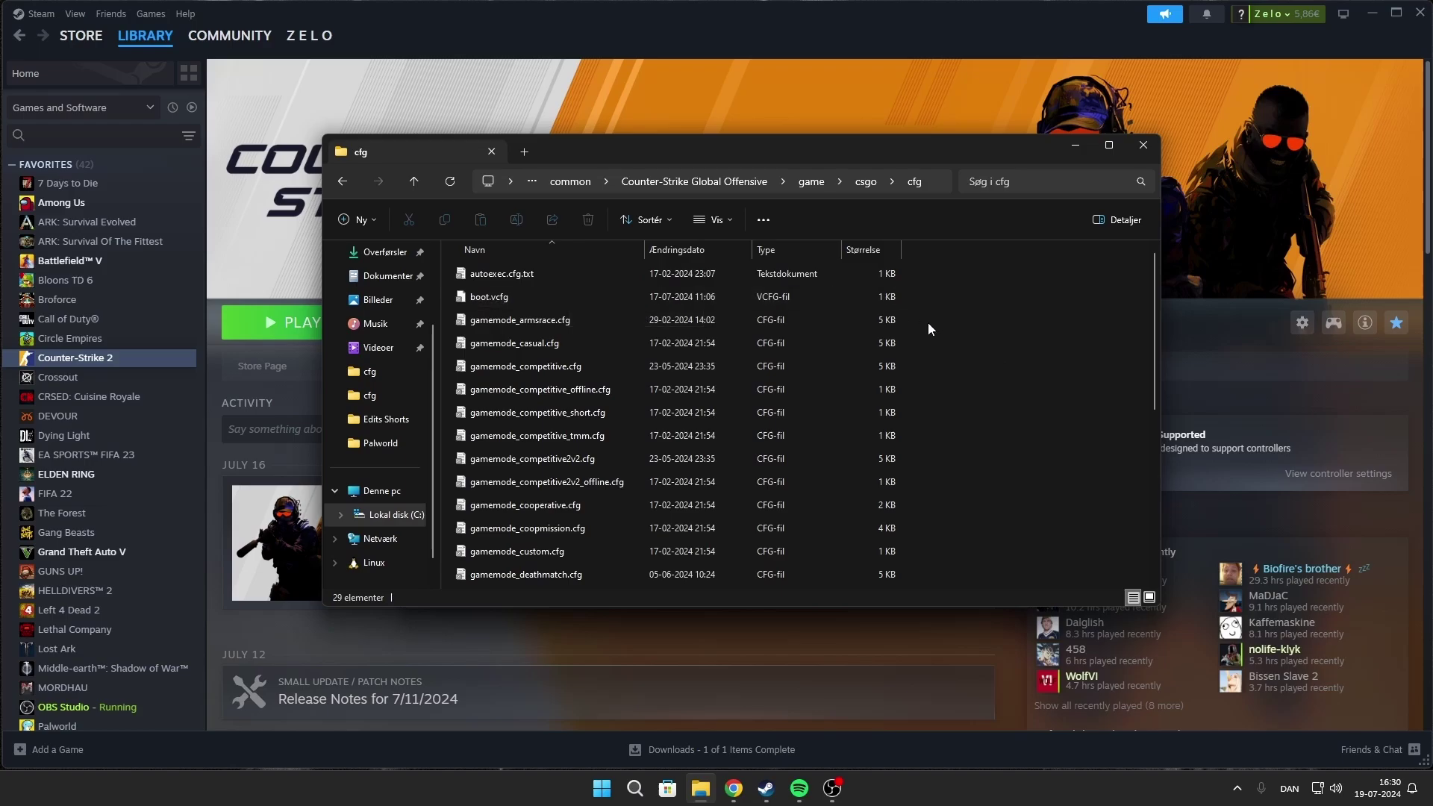
Create a new text document named 'autoexec' in cfg and open autoexec.cfg.txt.
right_click(957, 337)
mouse_move(1016, 429)
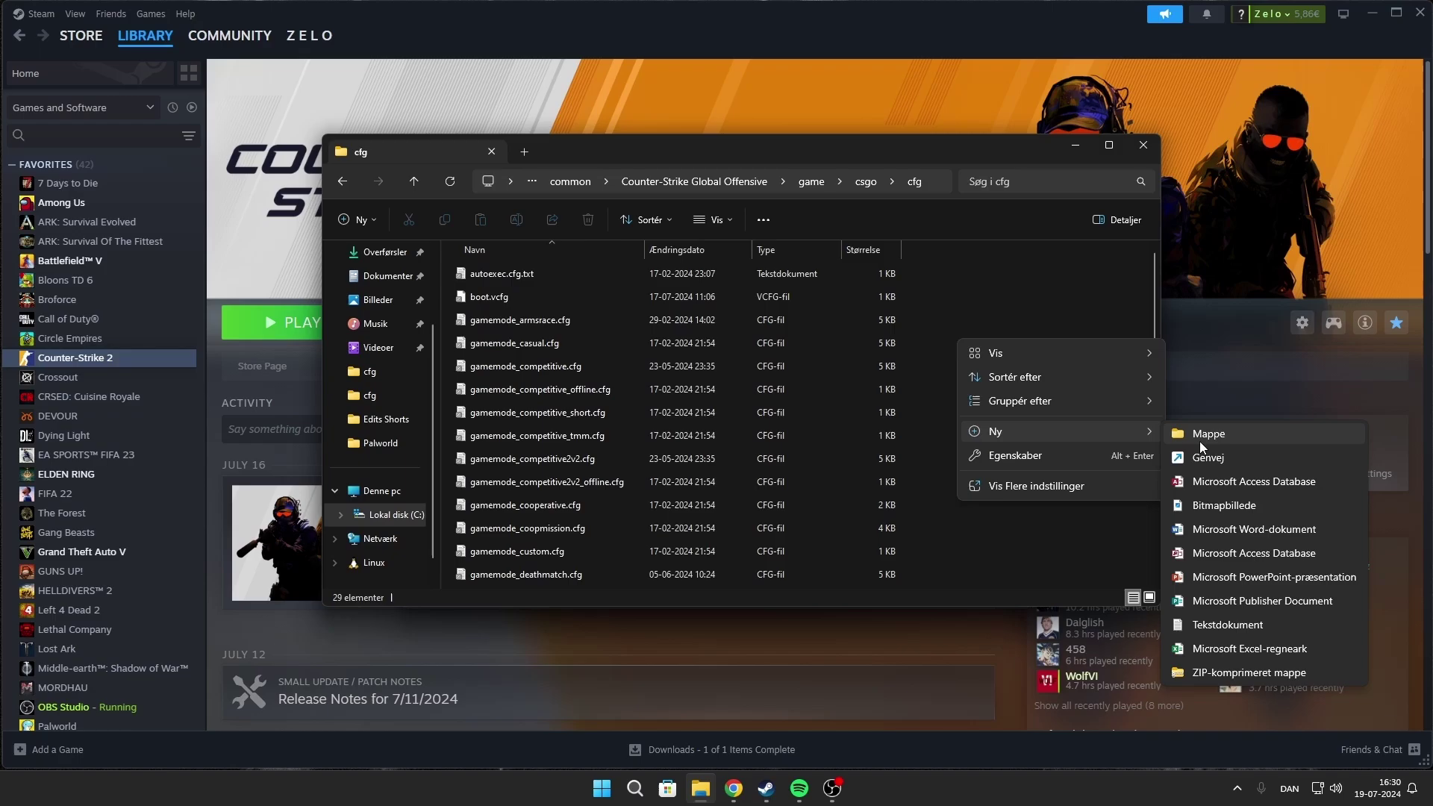
click(1224, 624)
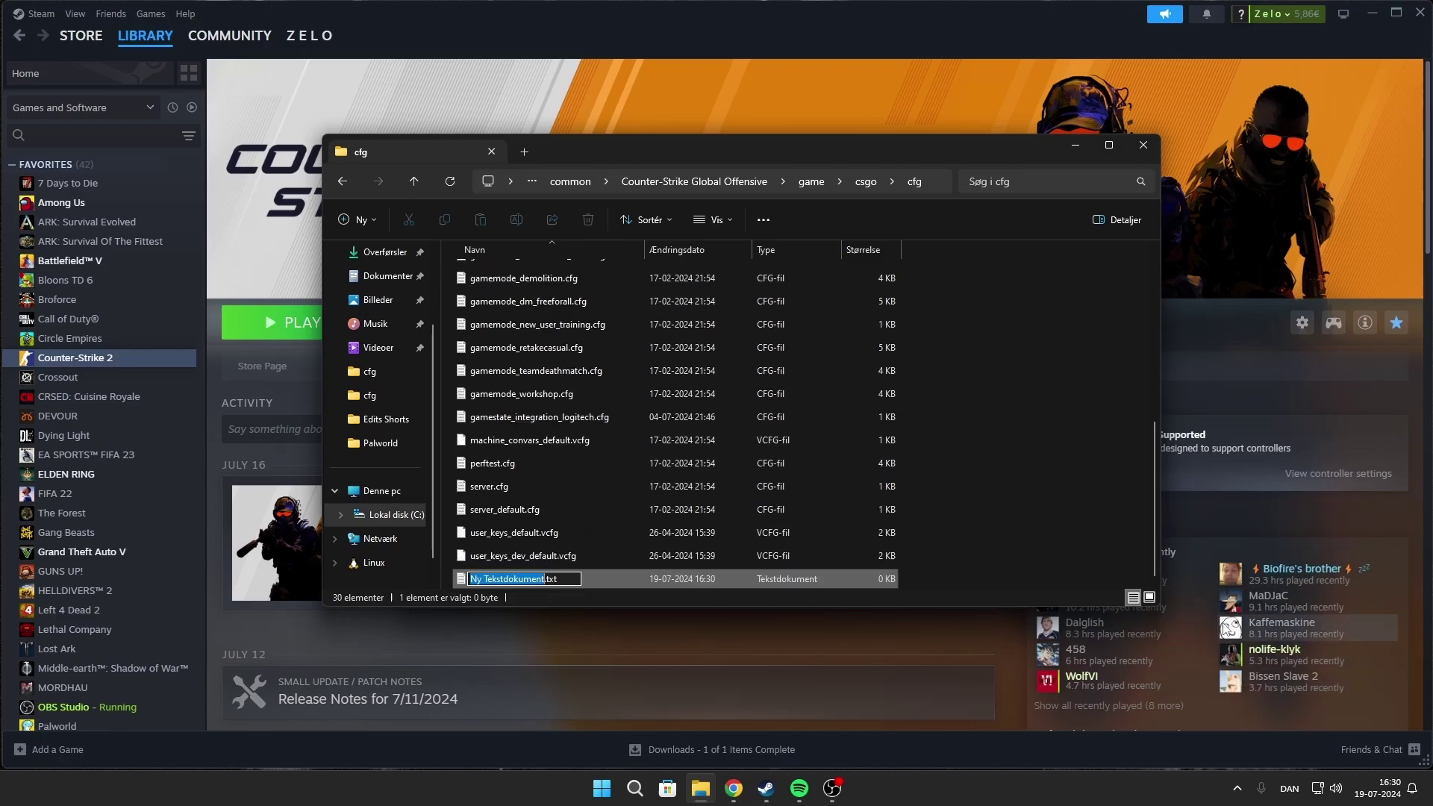
double_click(559, 579)
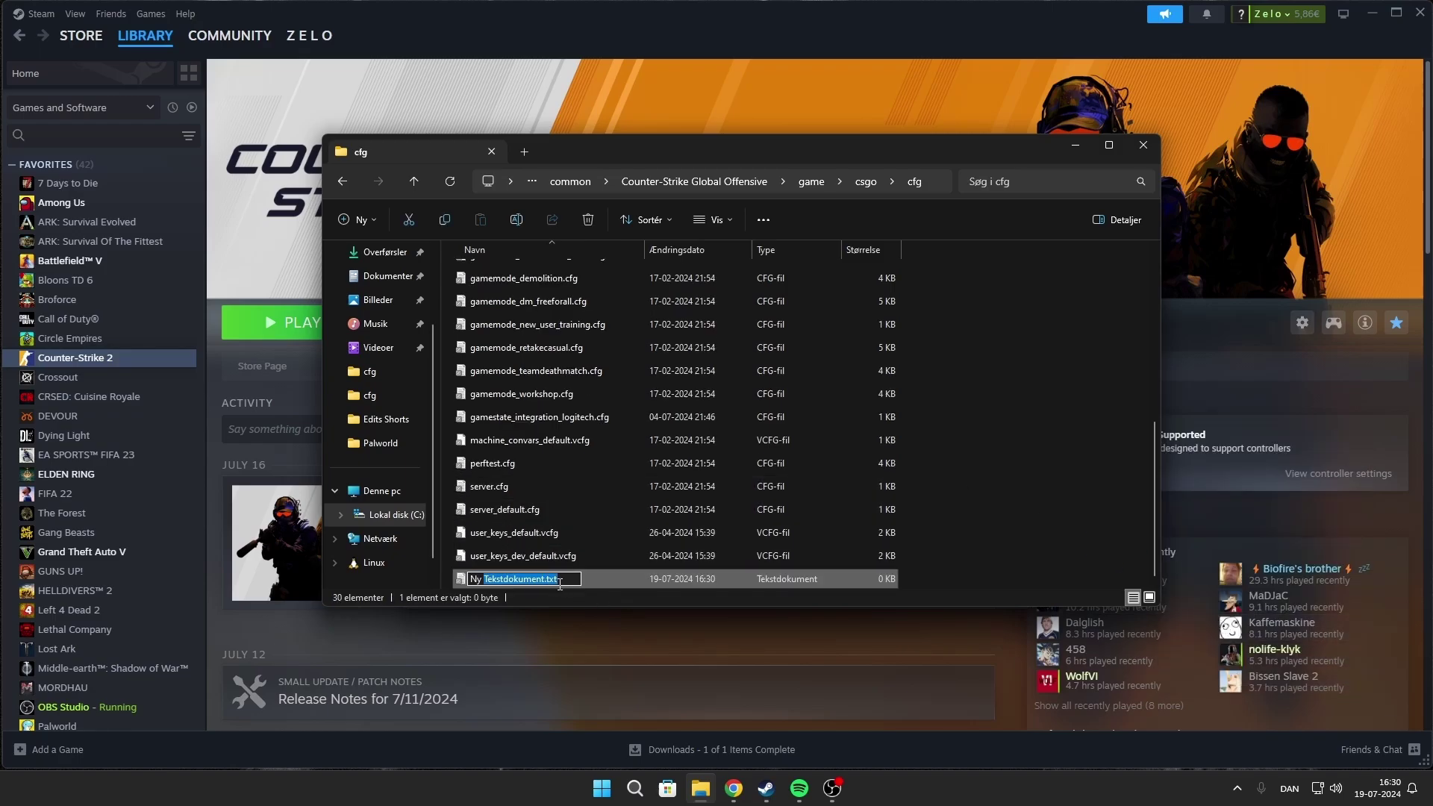
key(ctrl+a)
key(BackSpace)
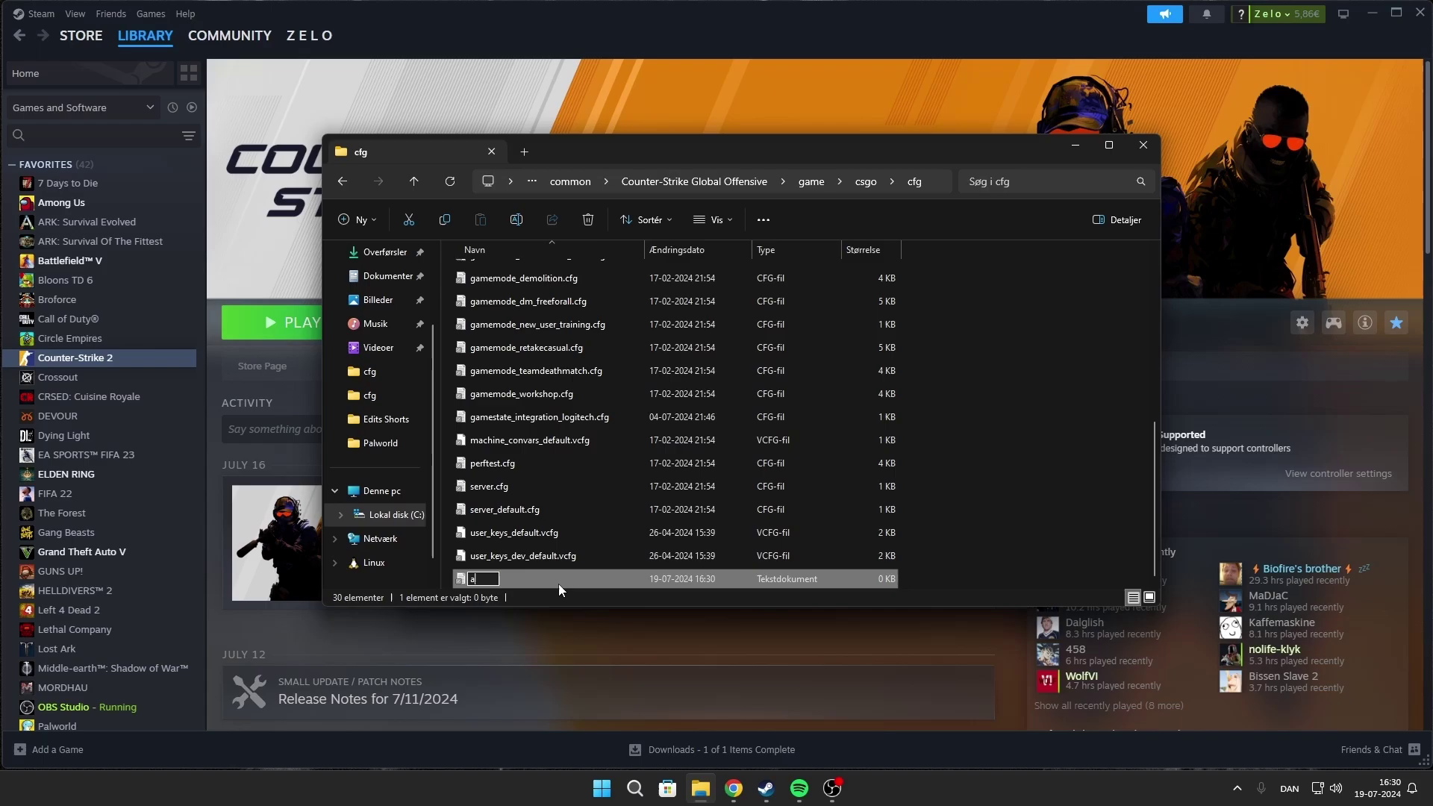
text(autoexec.cfg)
key(Return)
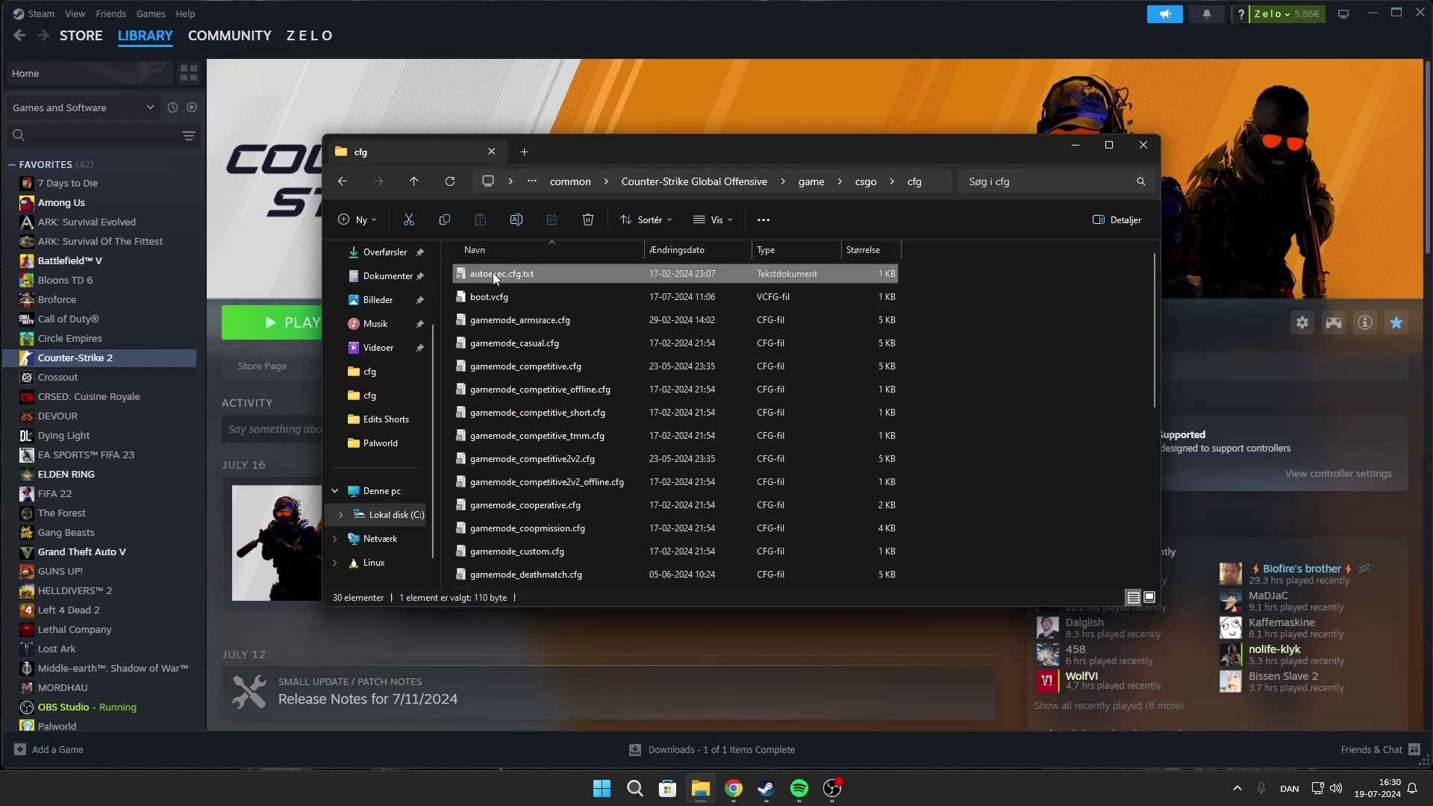
double_click(493, 273)
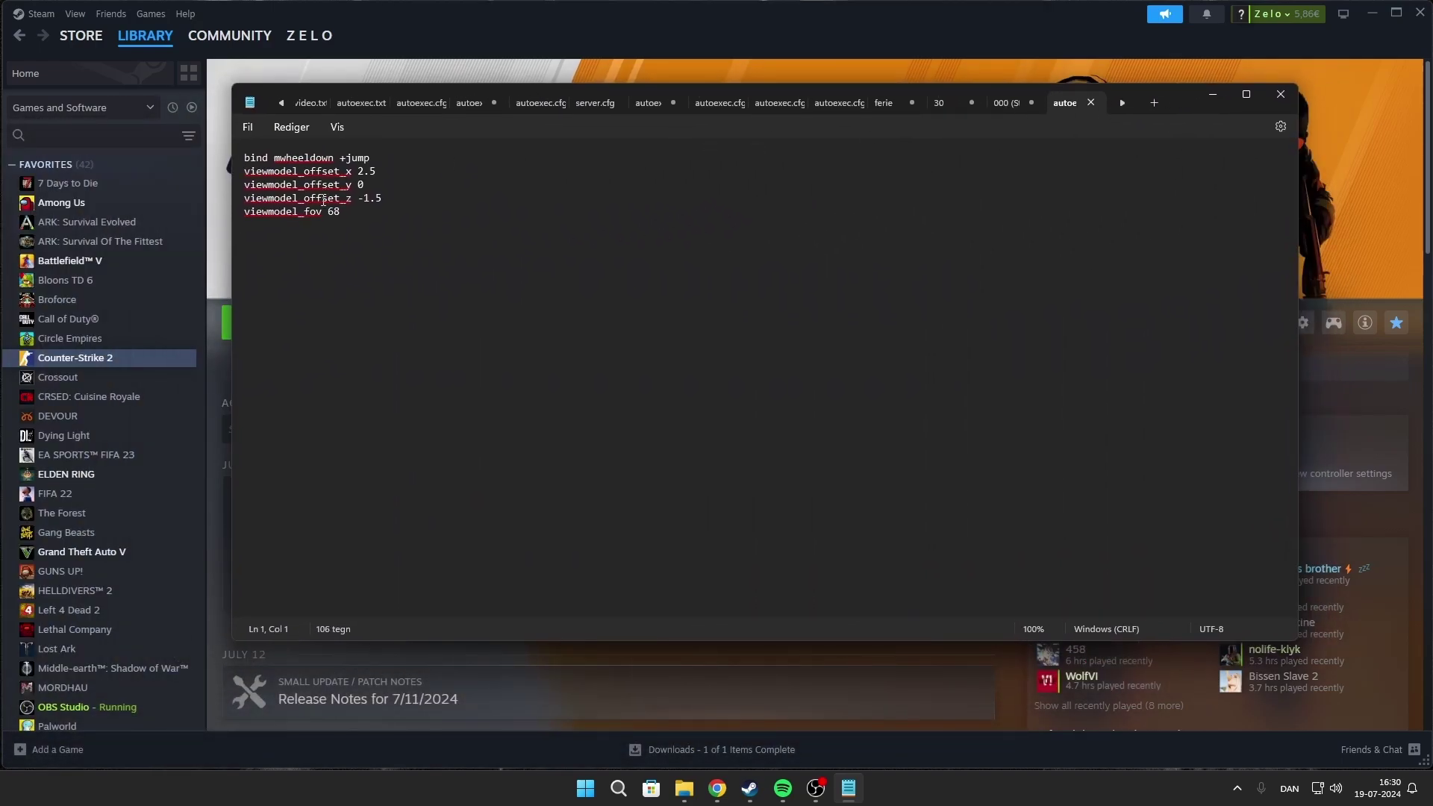
Review the autoexec lines: bind mwheeldown +jump, viewmodel offsets 2.5/0/-1.5 and fov 68.
drag(371, 228, 217, 151)
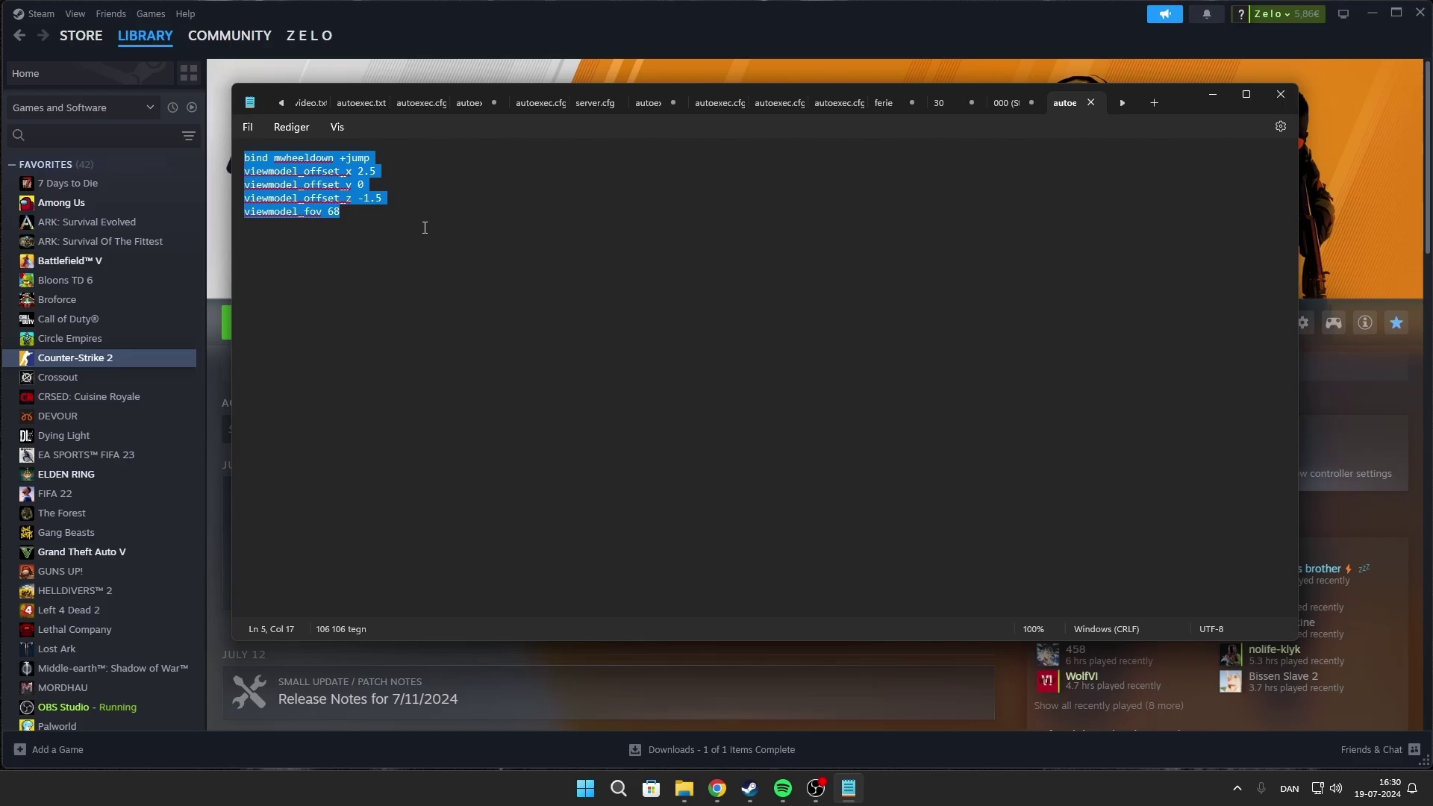
click(447, 250)
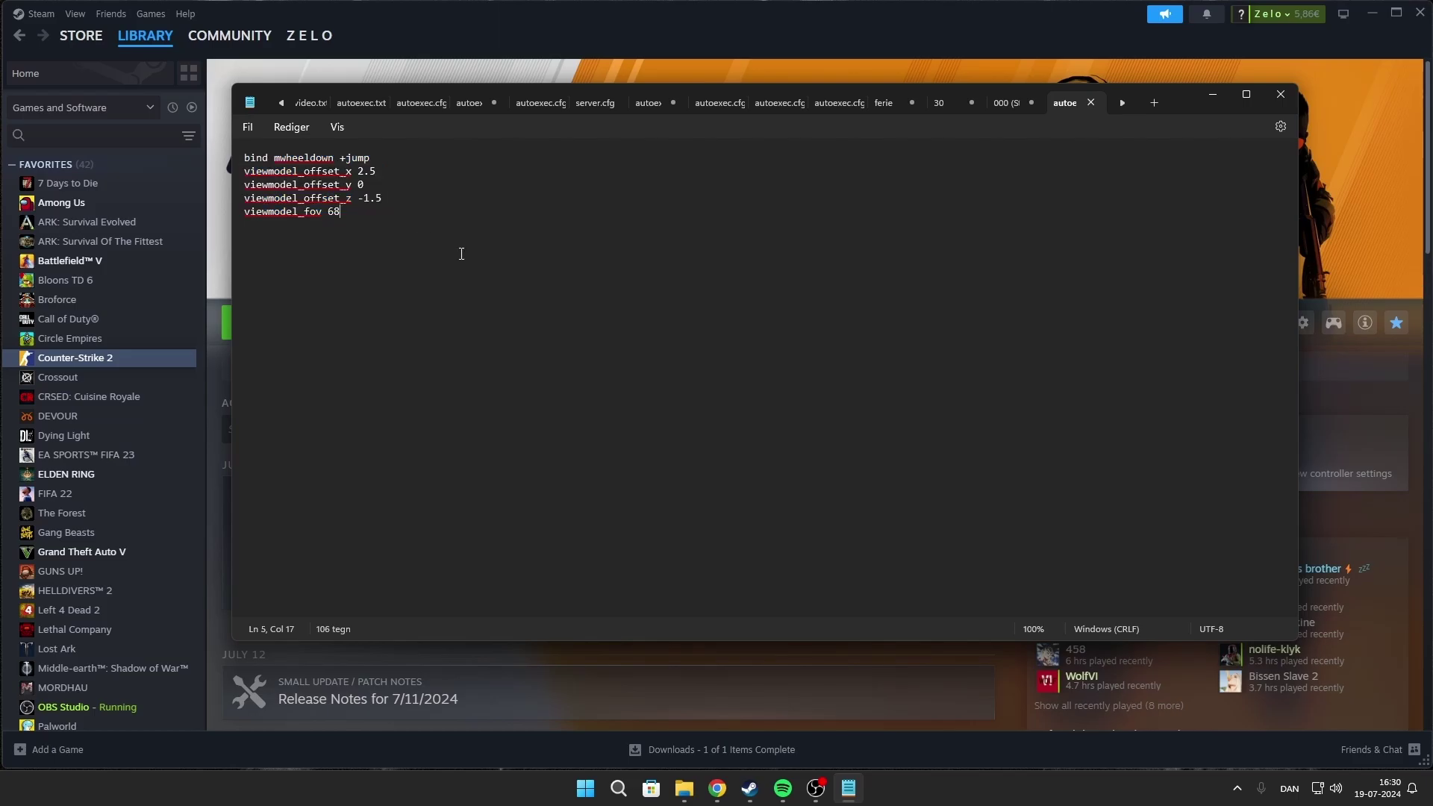
Close Notepad and Explorer, then check the '+exec autoexec.cfg' launch option in General properties.
click(1279, 99)
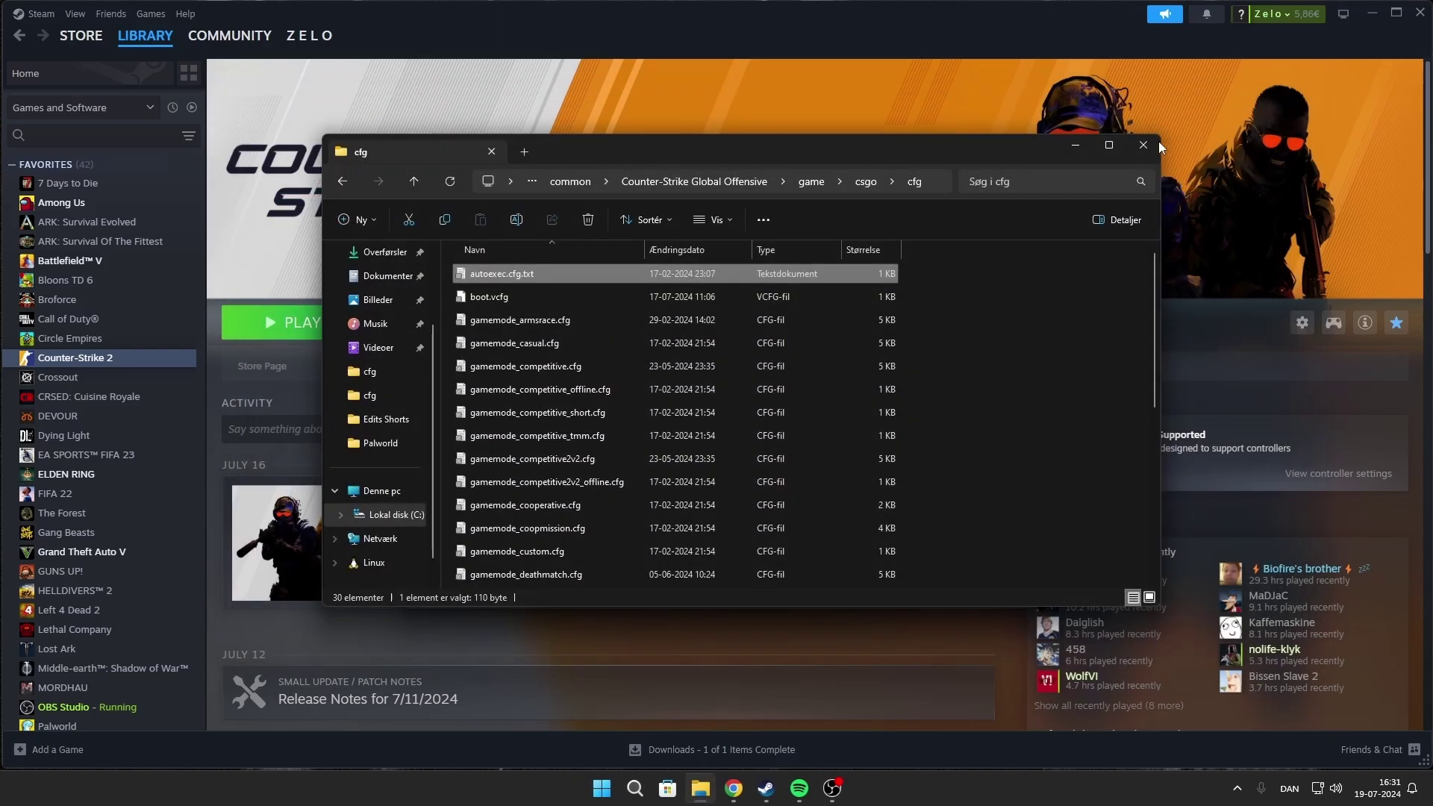
click(1069, 146)
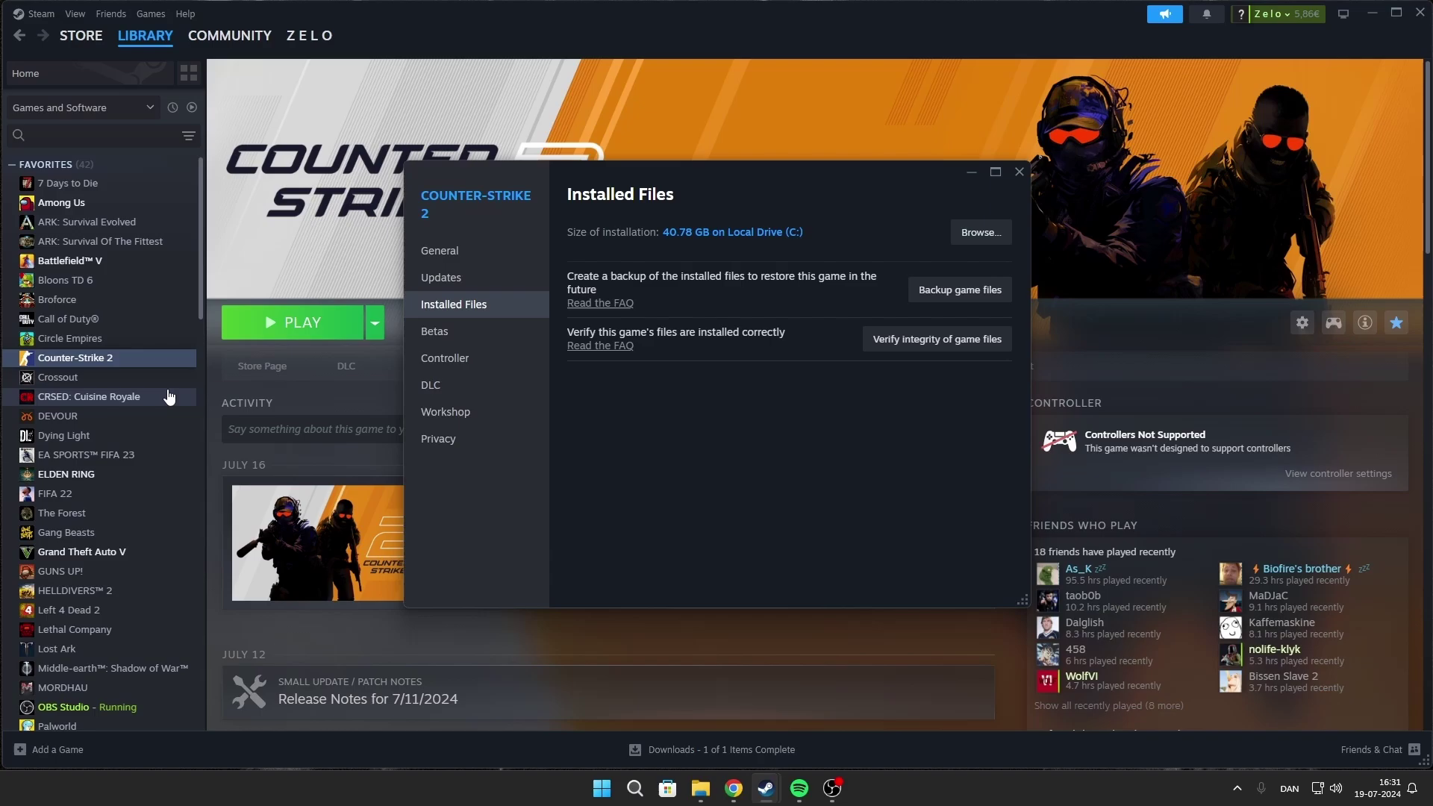
click(481, 261)
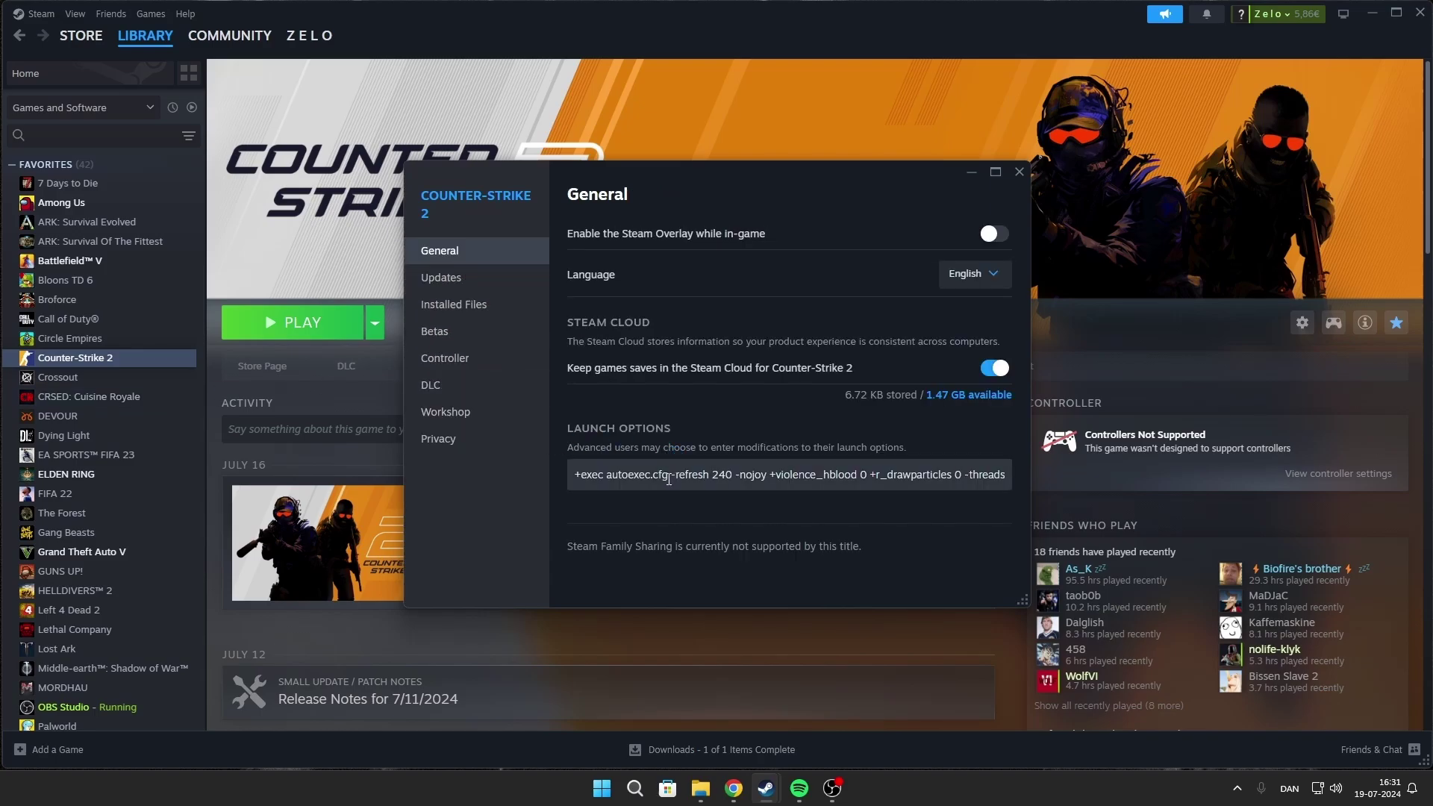
drag(671, 478, 571, 480)
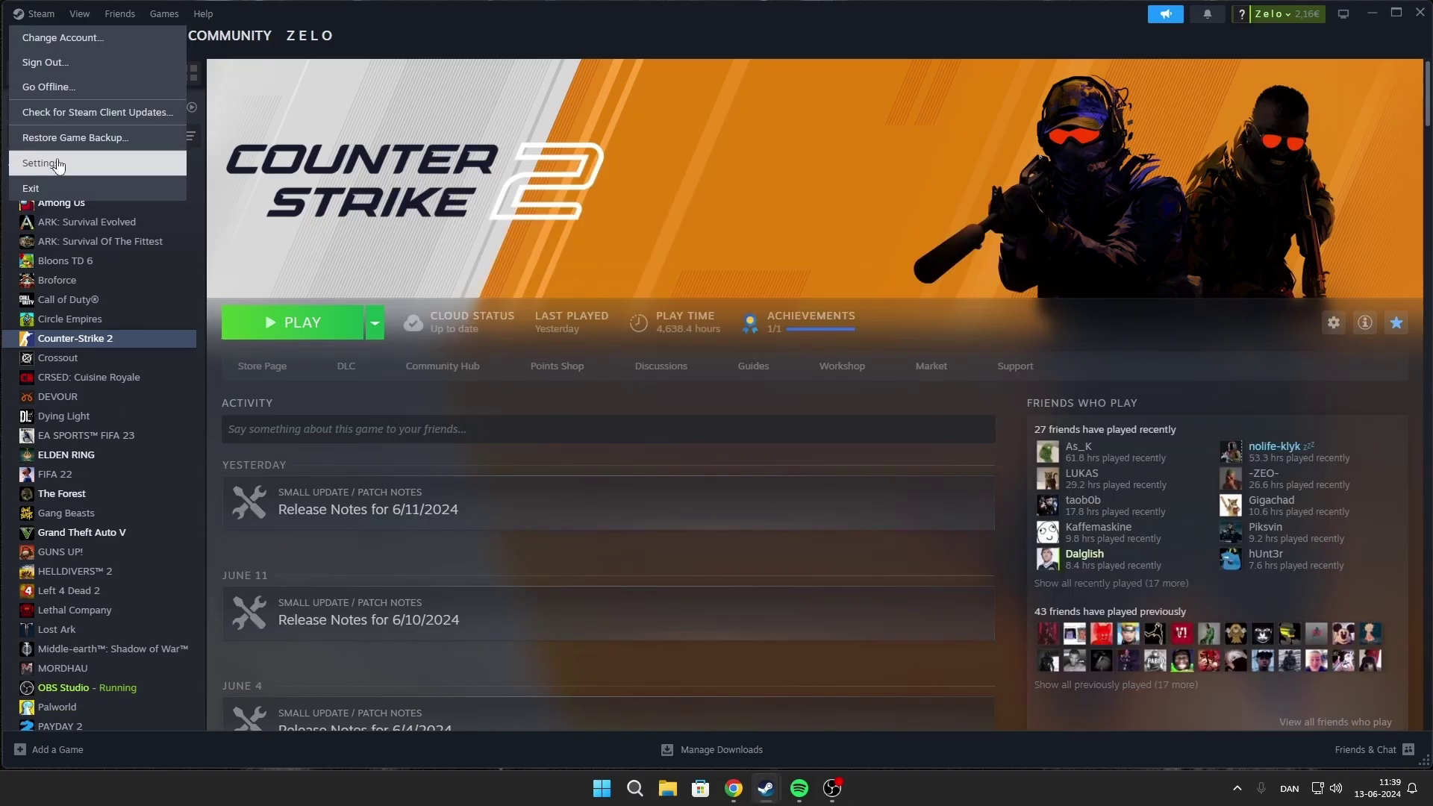
Open Steam Settings > Account Details and scroll through the Store preferences page.
click(48, 160)
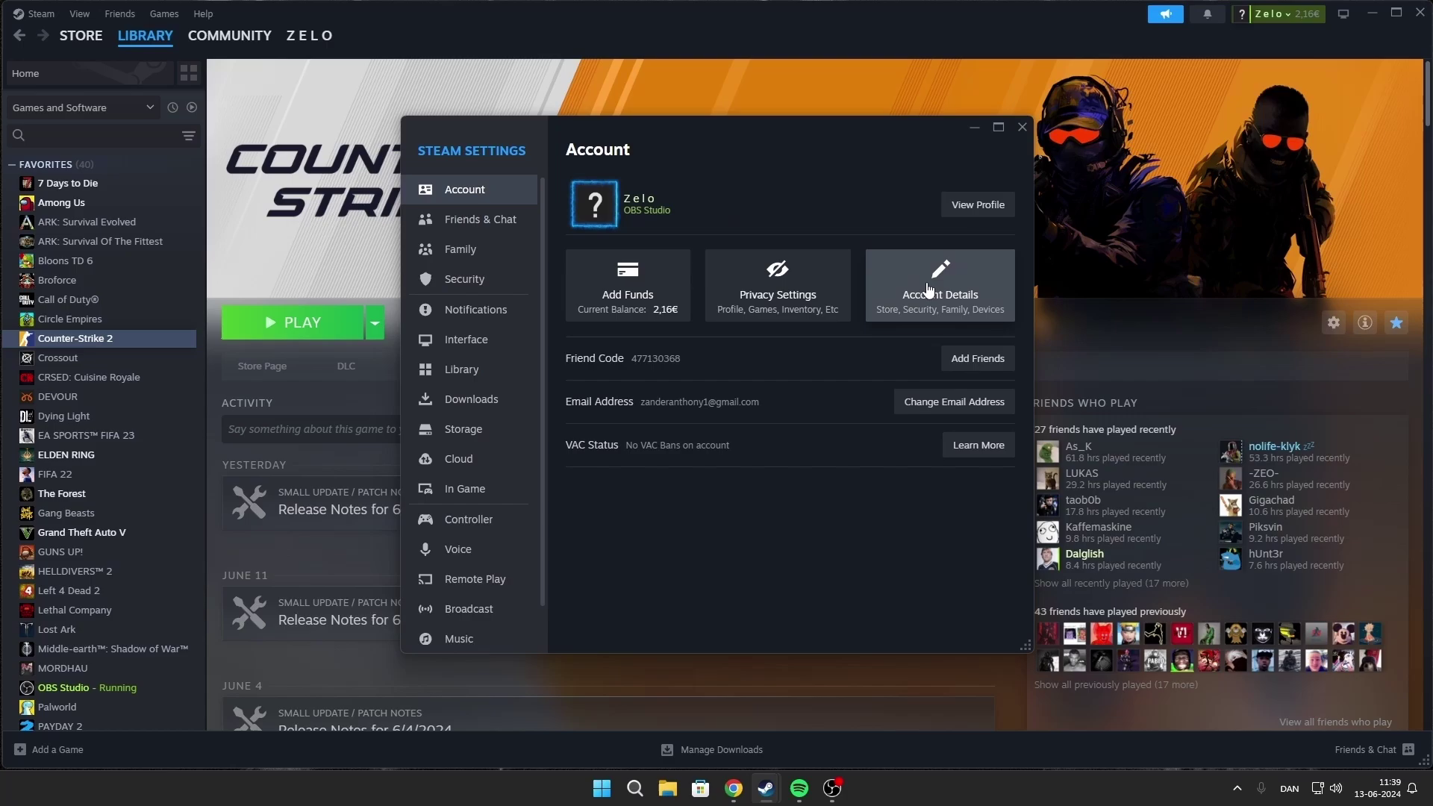
click(924, 284)
scroll(678, 291, down, 6)
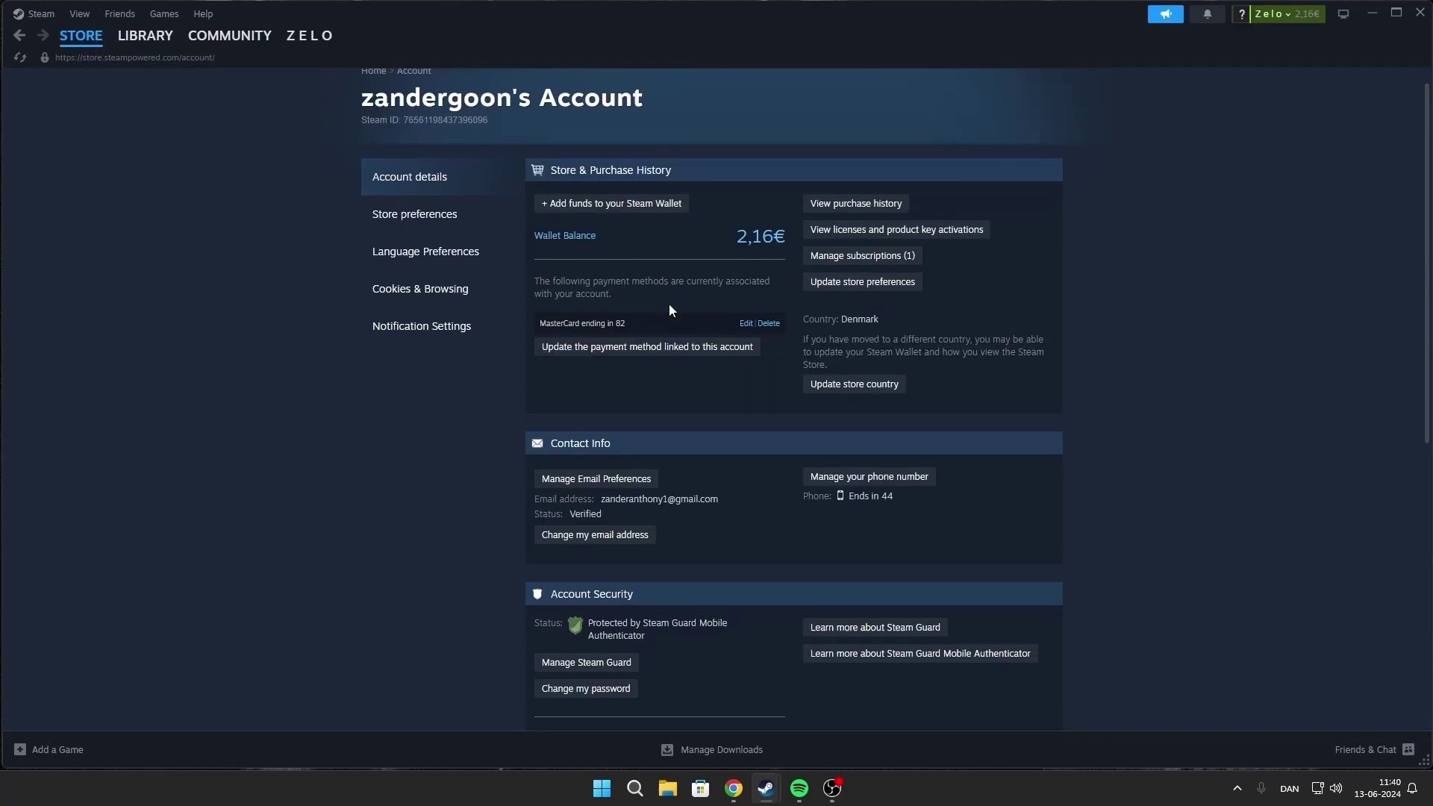
scroll(673, 306, up, 6)
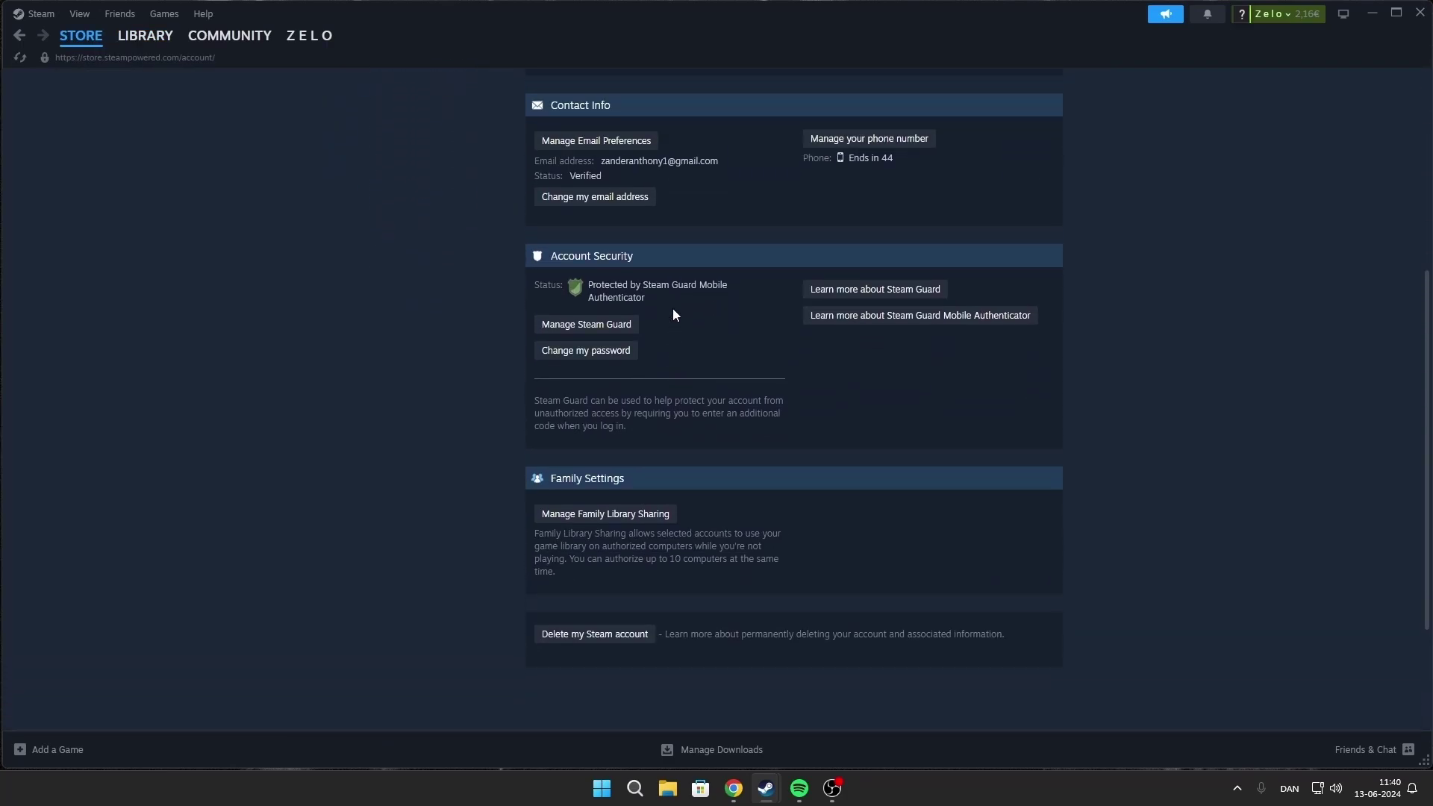
click(436, 238)
scroll(634, 320, down, 20)
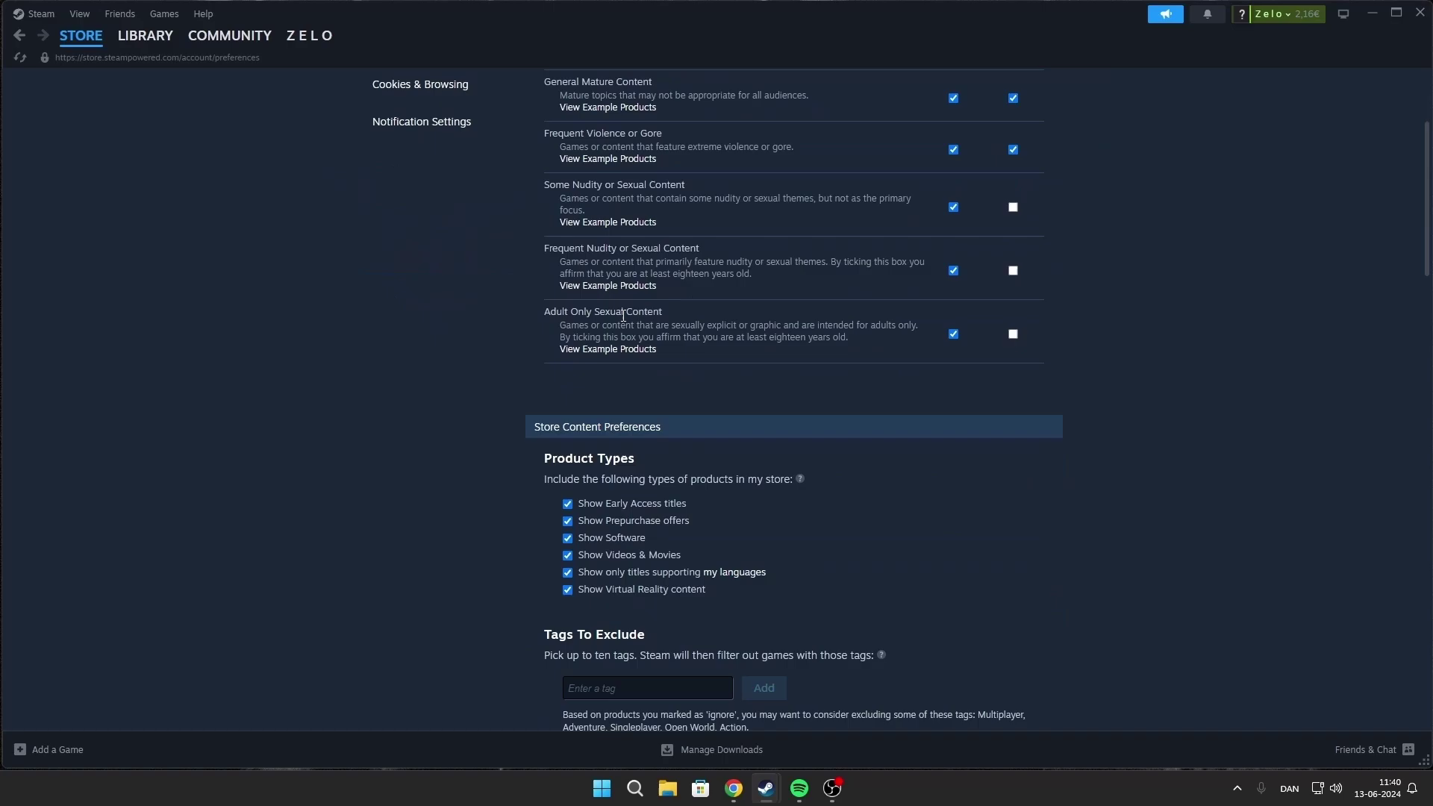
scroll(638, 326, down, 1)
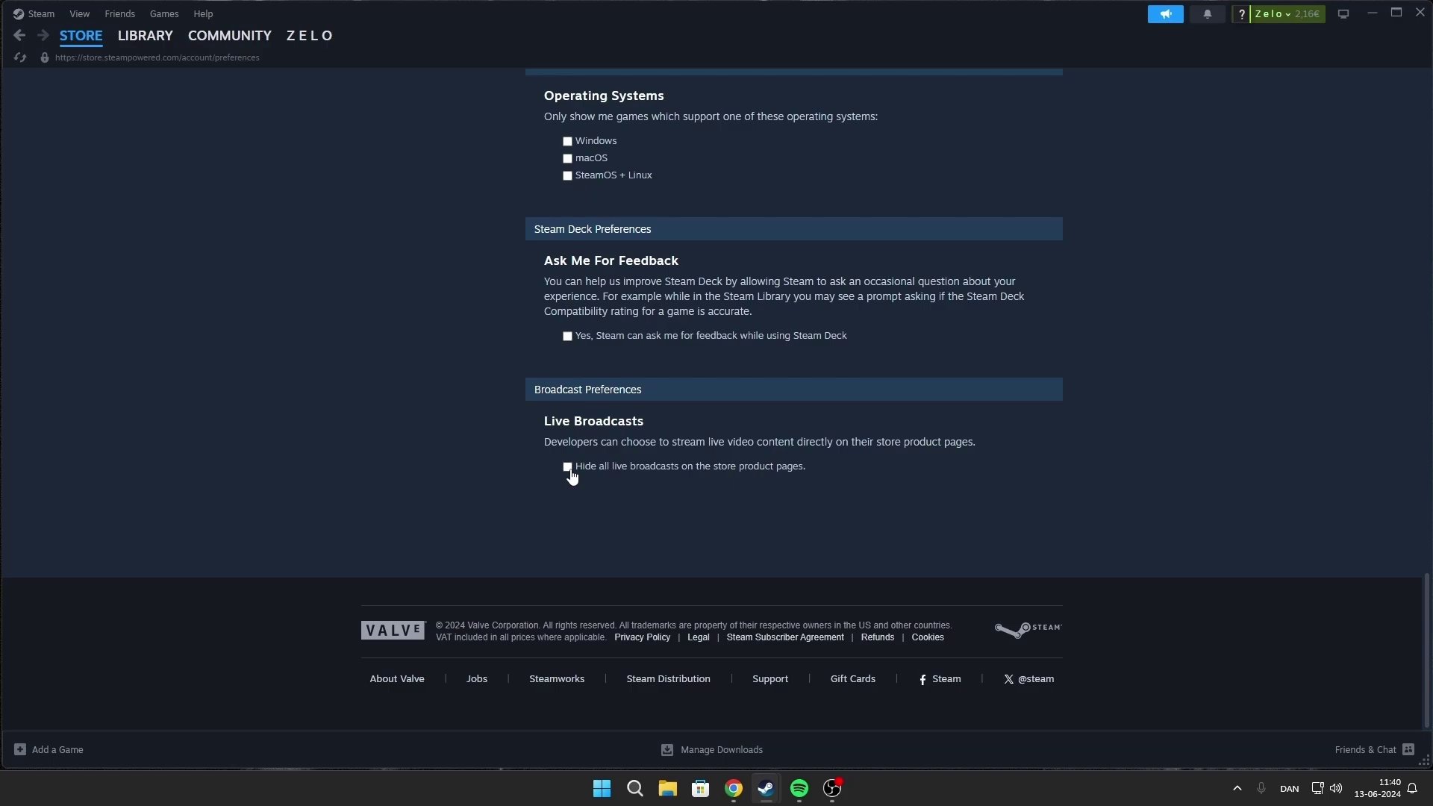
scroll(571, 475, up, 10)
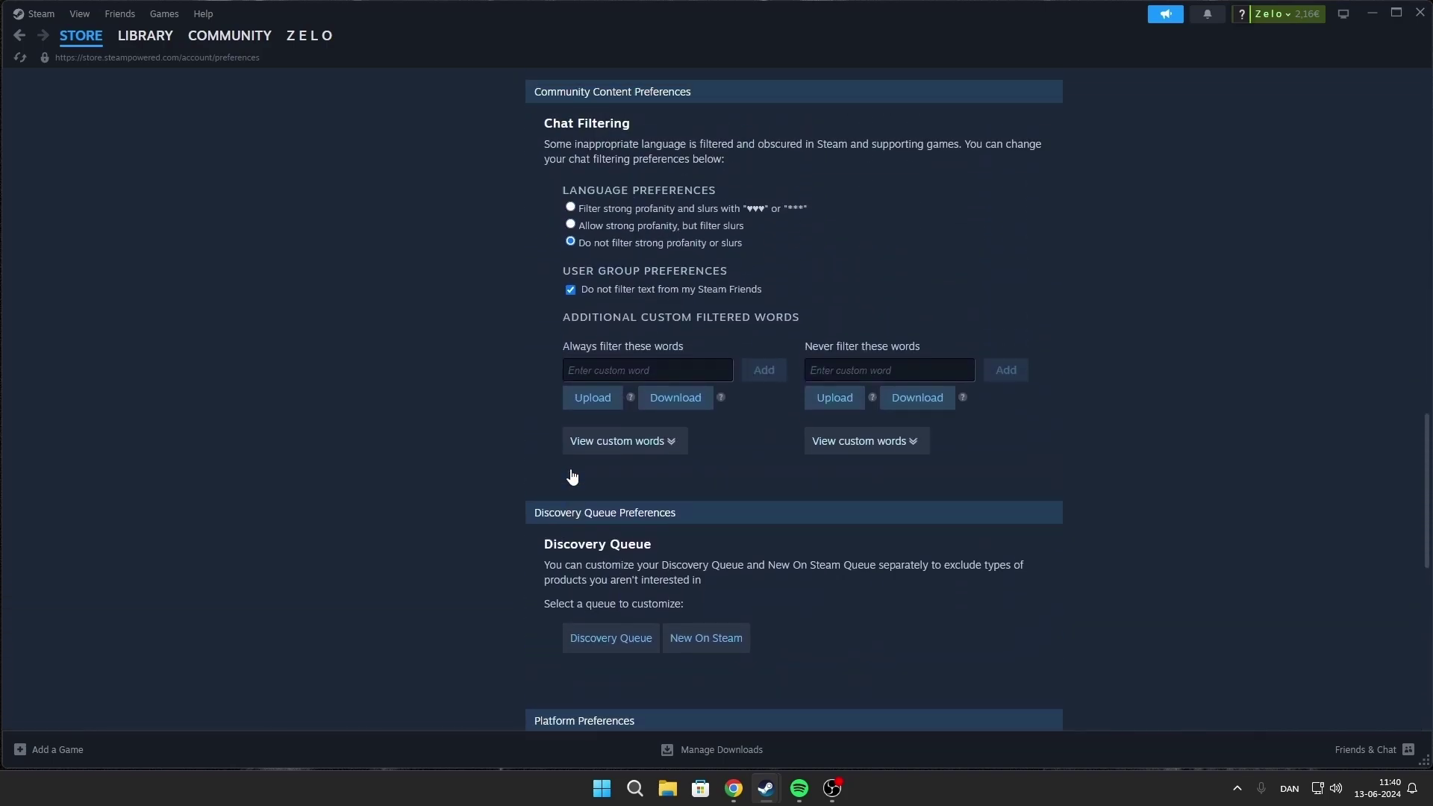
scroll(572, 475, up, 8)
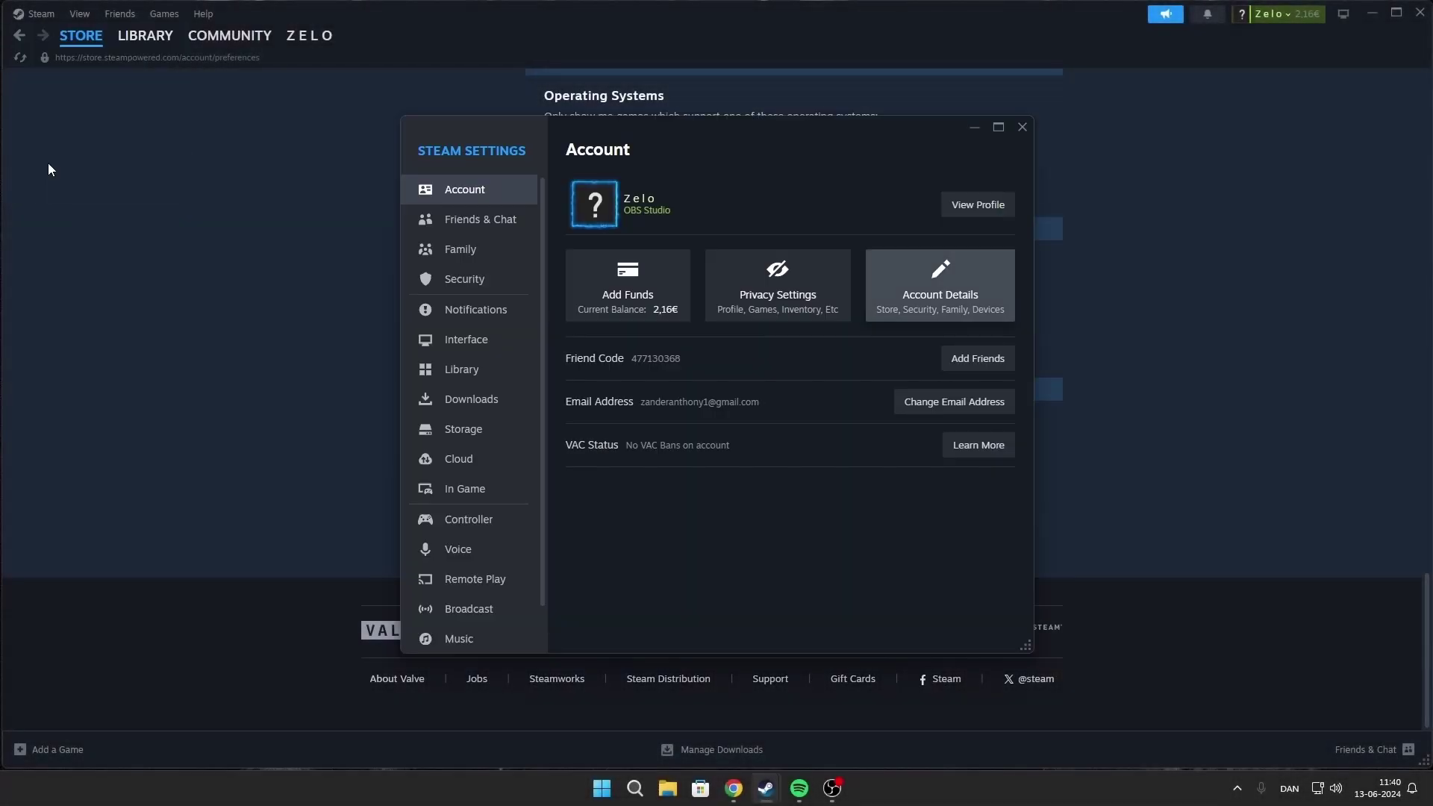
Disable animated avatars and frames in Friends & Chat, plus friend-joins-game toasts and major-sale notifications.
click(481, 219)
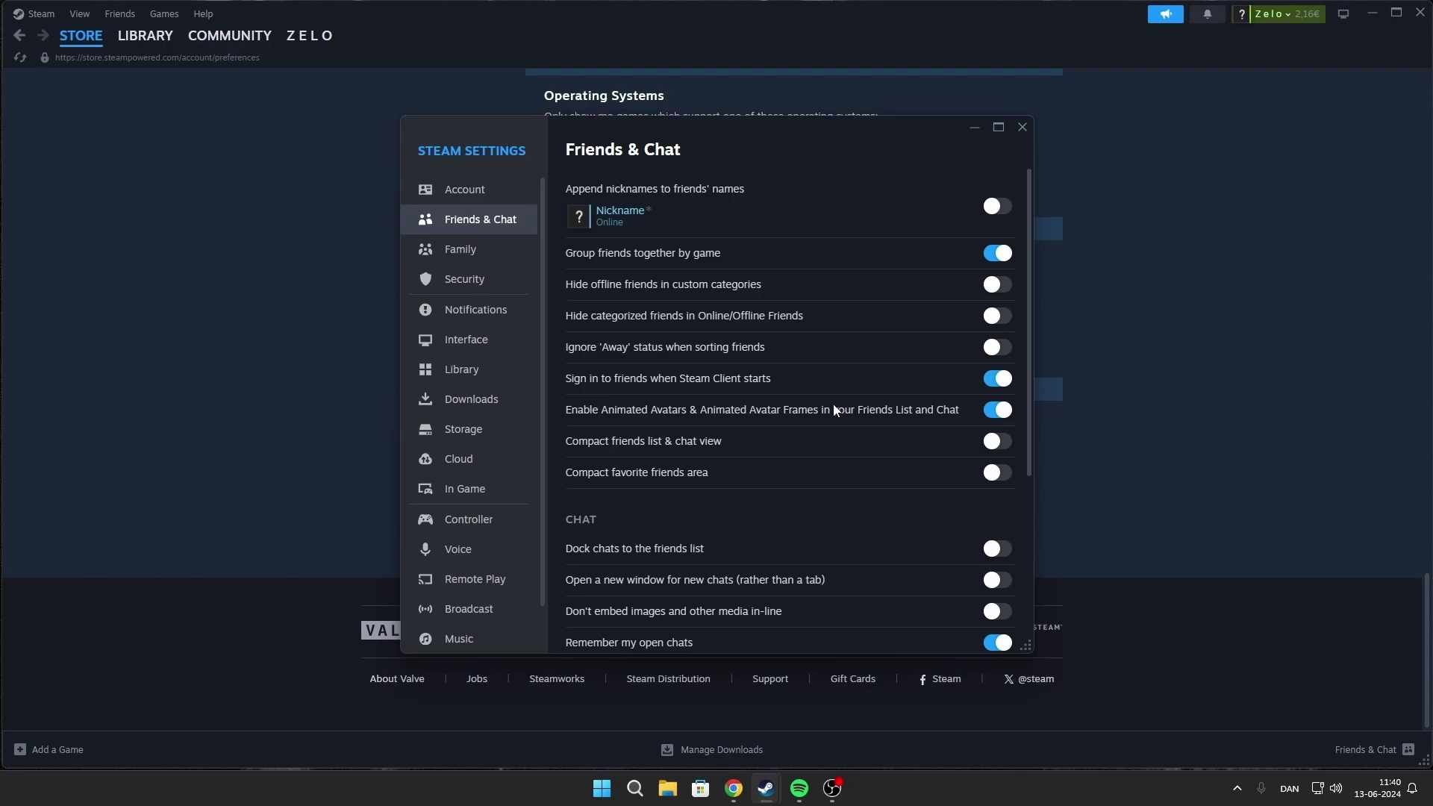
click(998, 417)
click(459, 250)
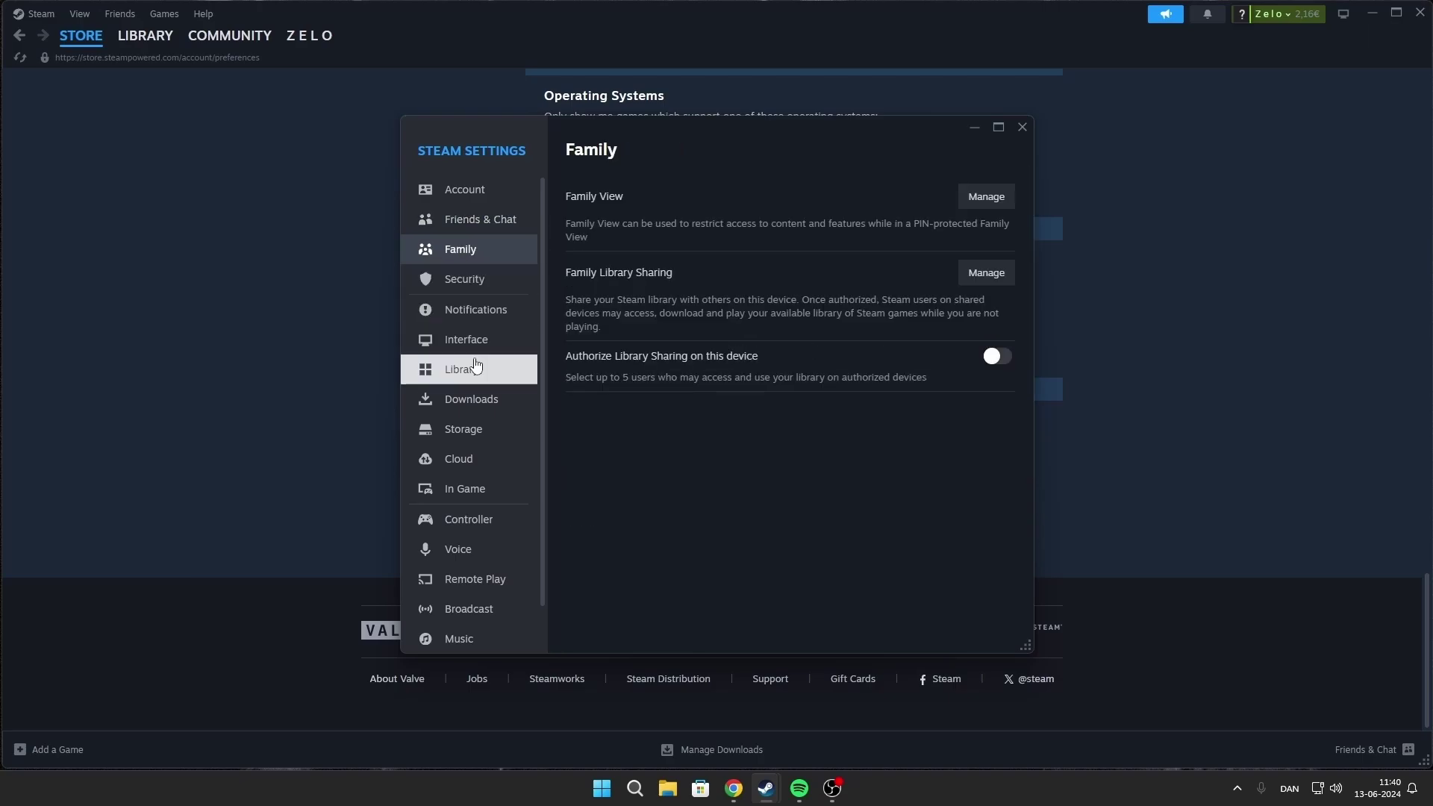
click(484, 310)
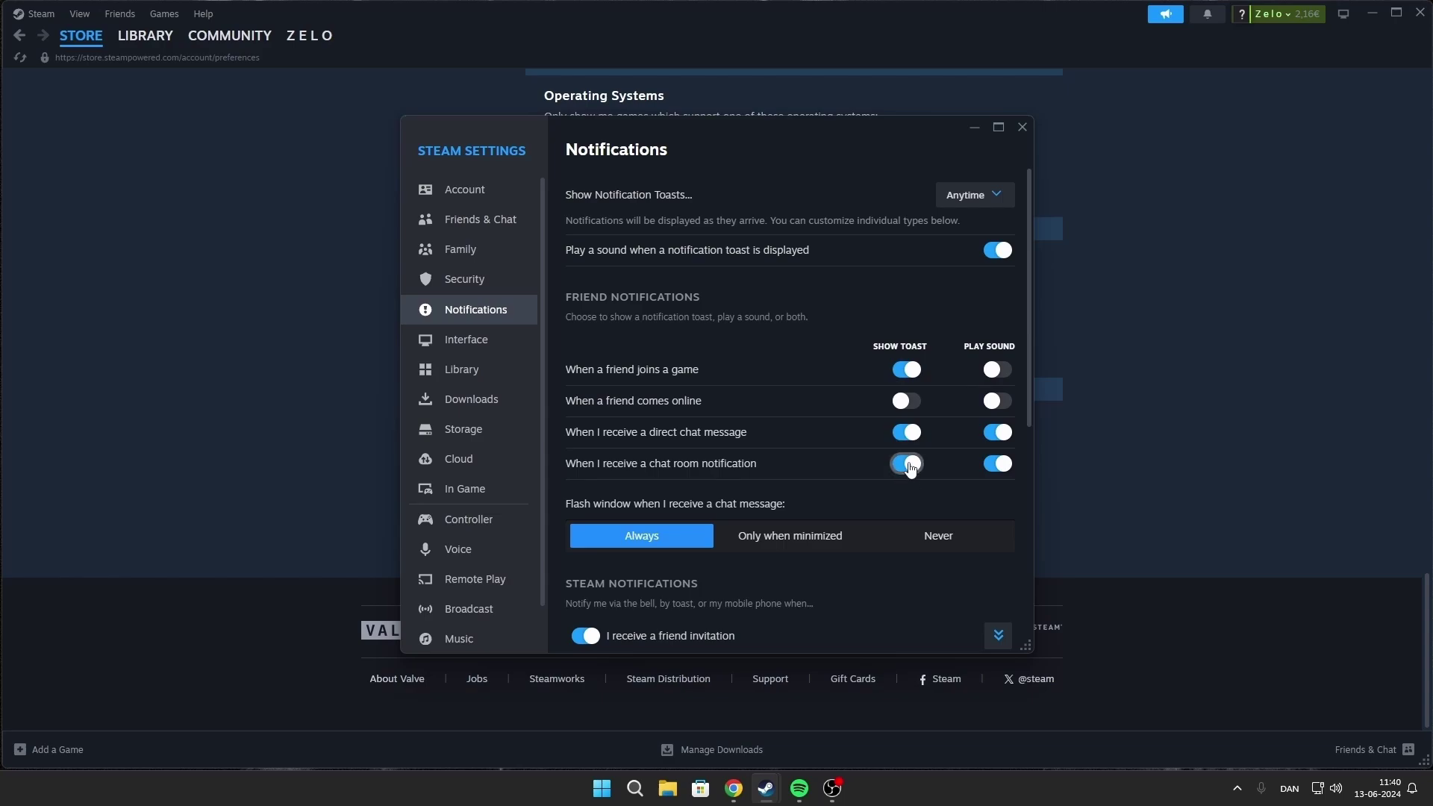
click(900, 370)
scroll(630, 413, down, 5)
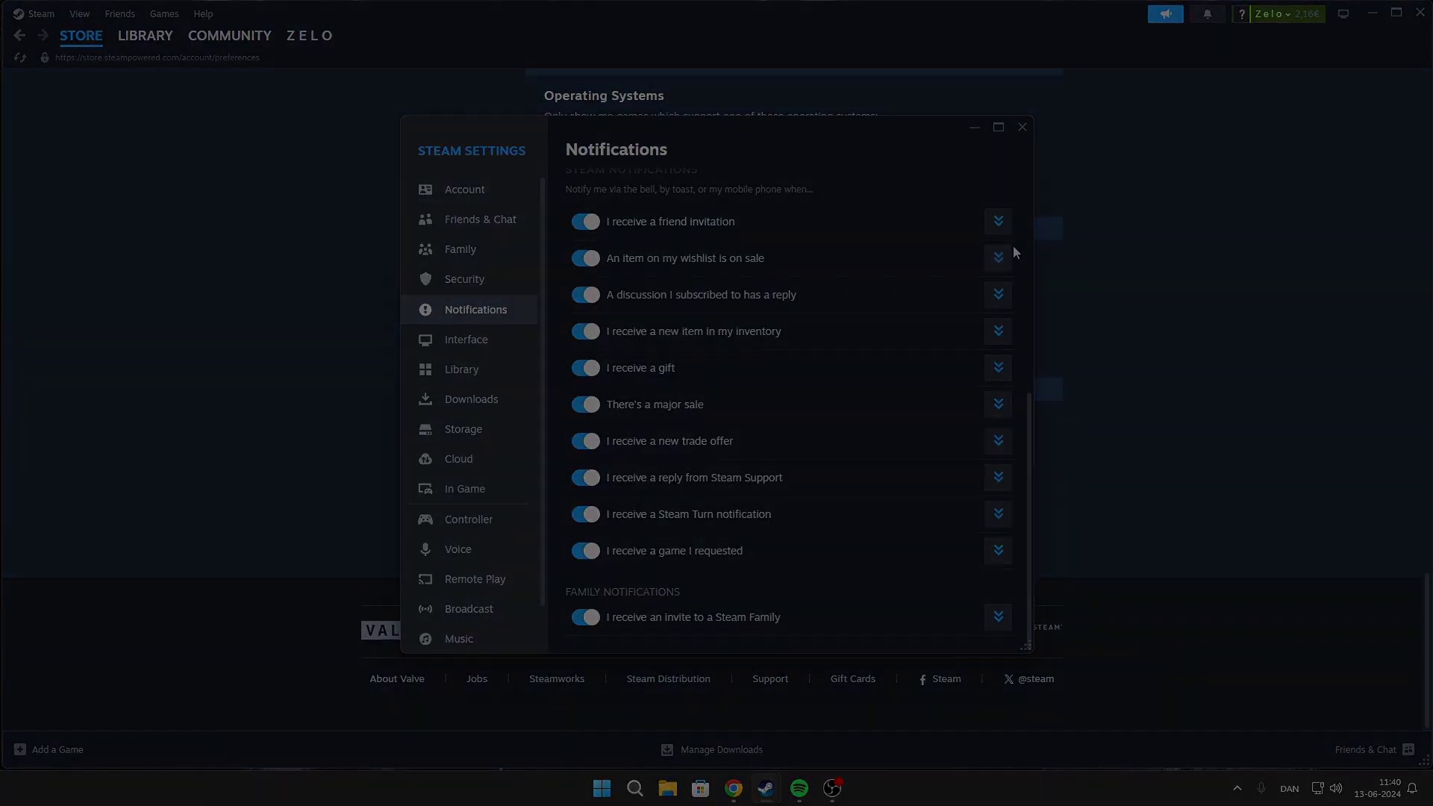
click(584, 405)
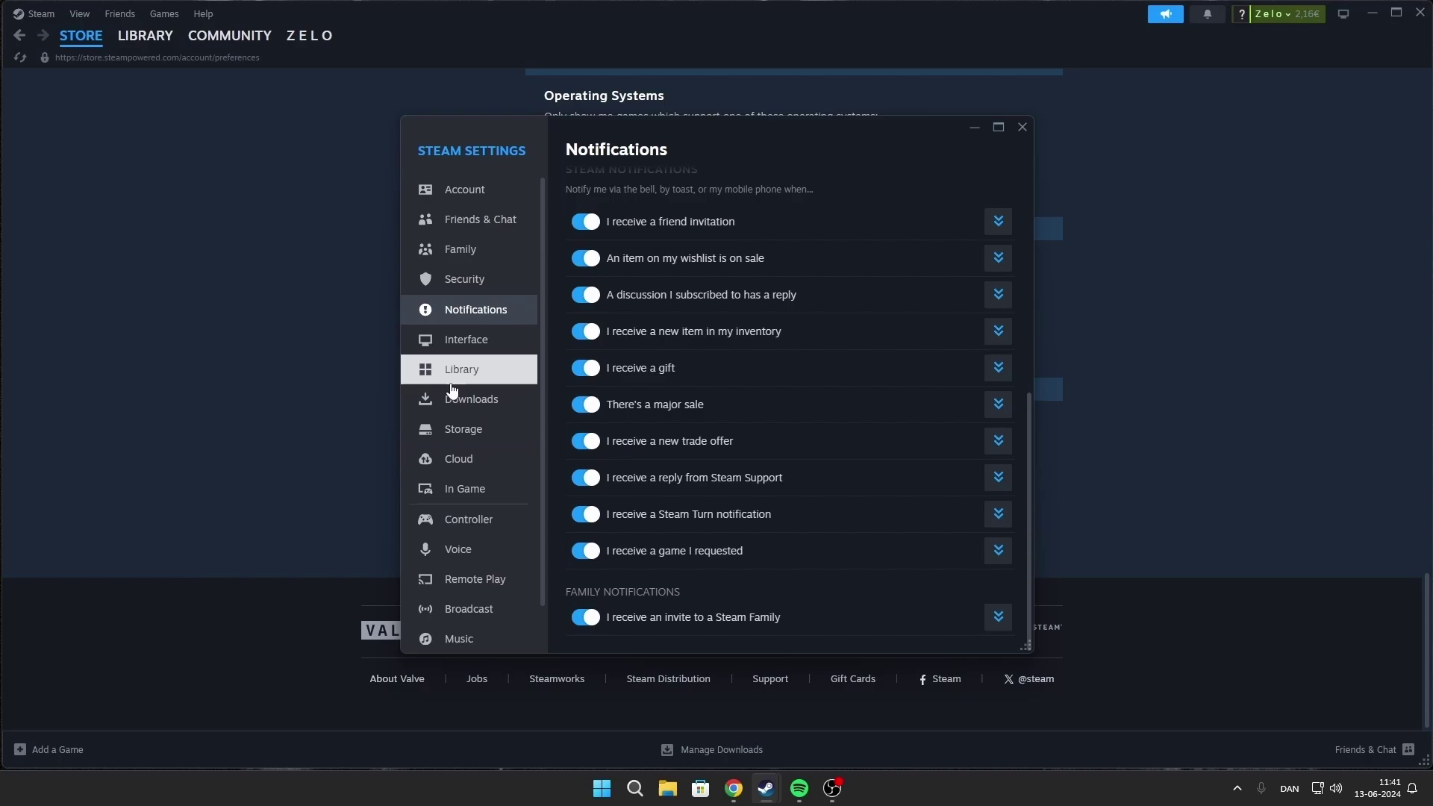
In Interface, keep Client Beta on 'No beta chosen' and disable run-at-startup and the account prompt.
click(450, 345)
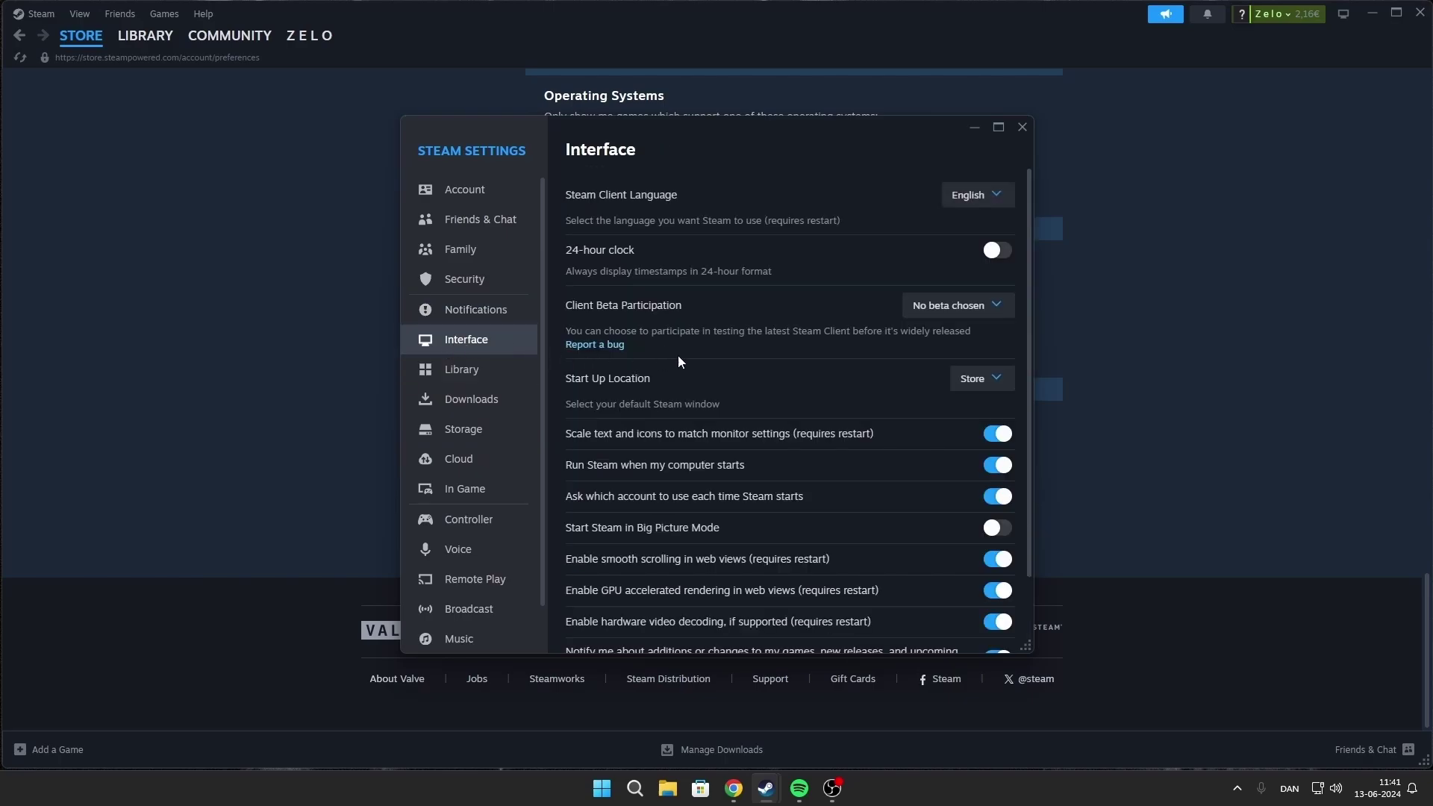
click(930, 310)
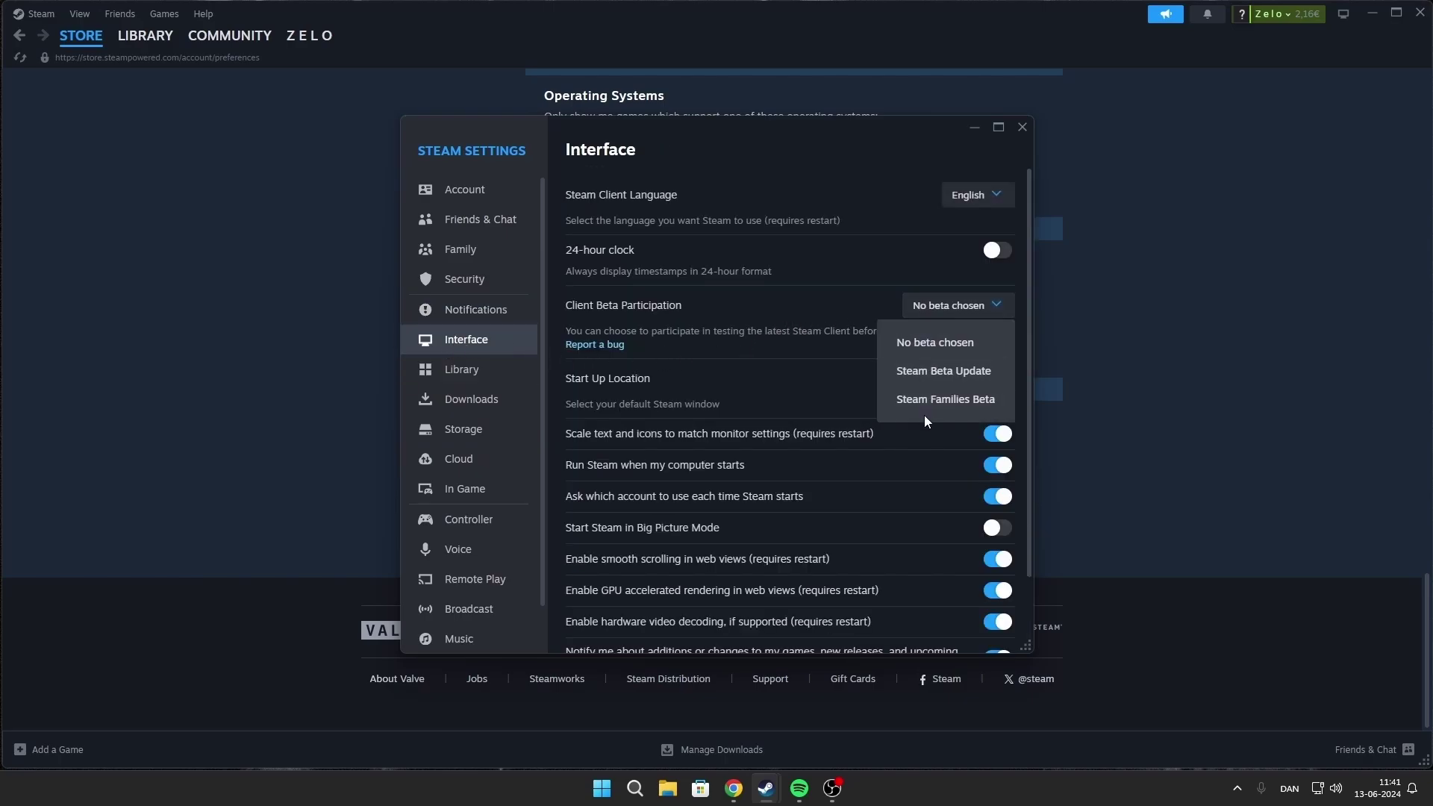
click(924, 345)
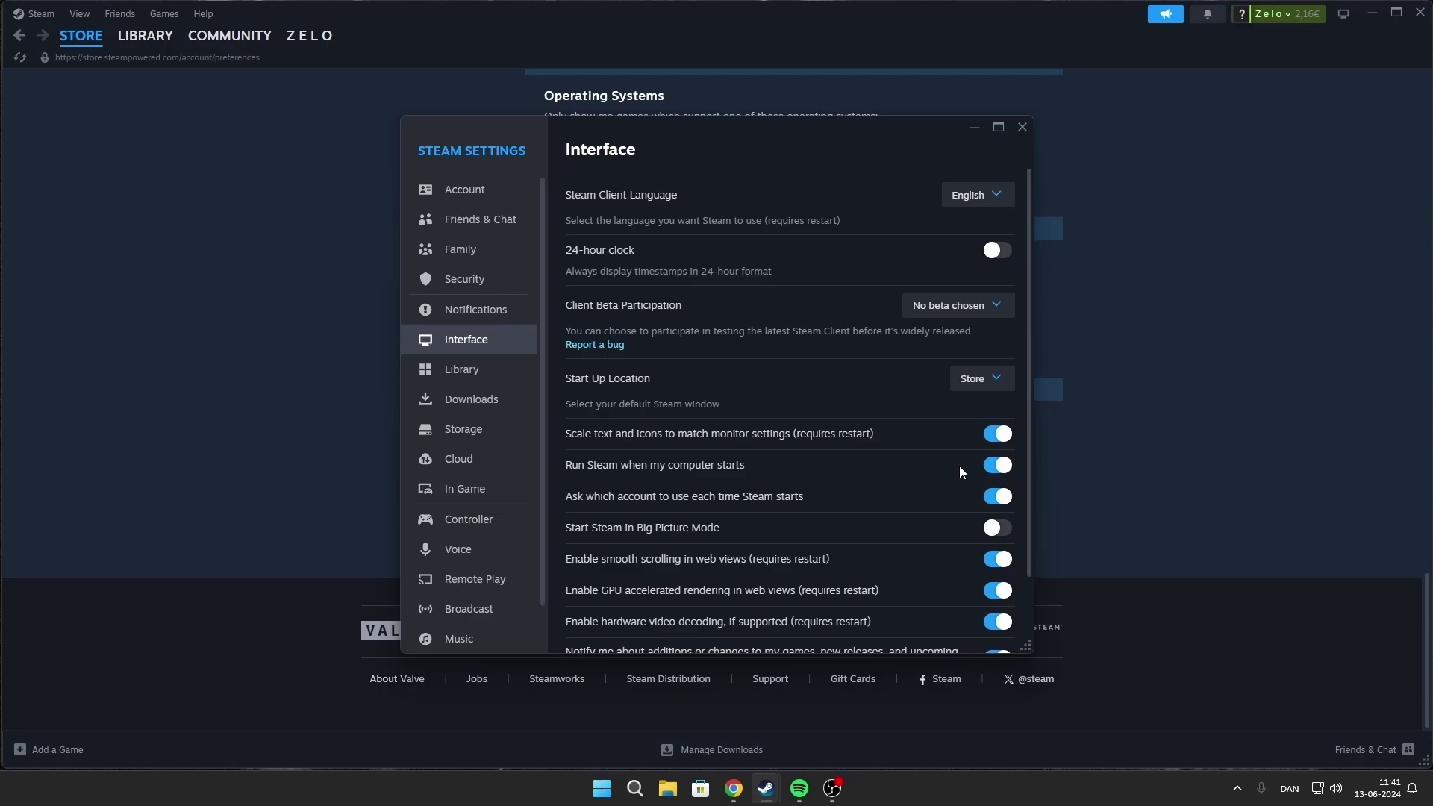
click(991, 465)
scroll(975, 506, down, 2)
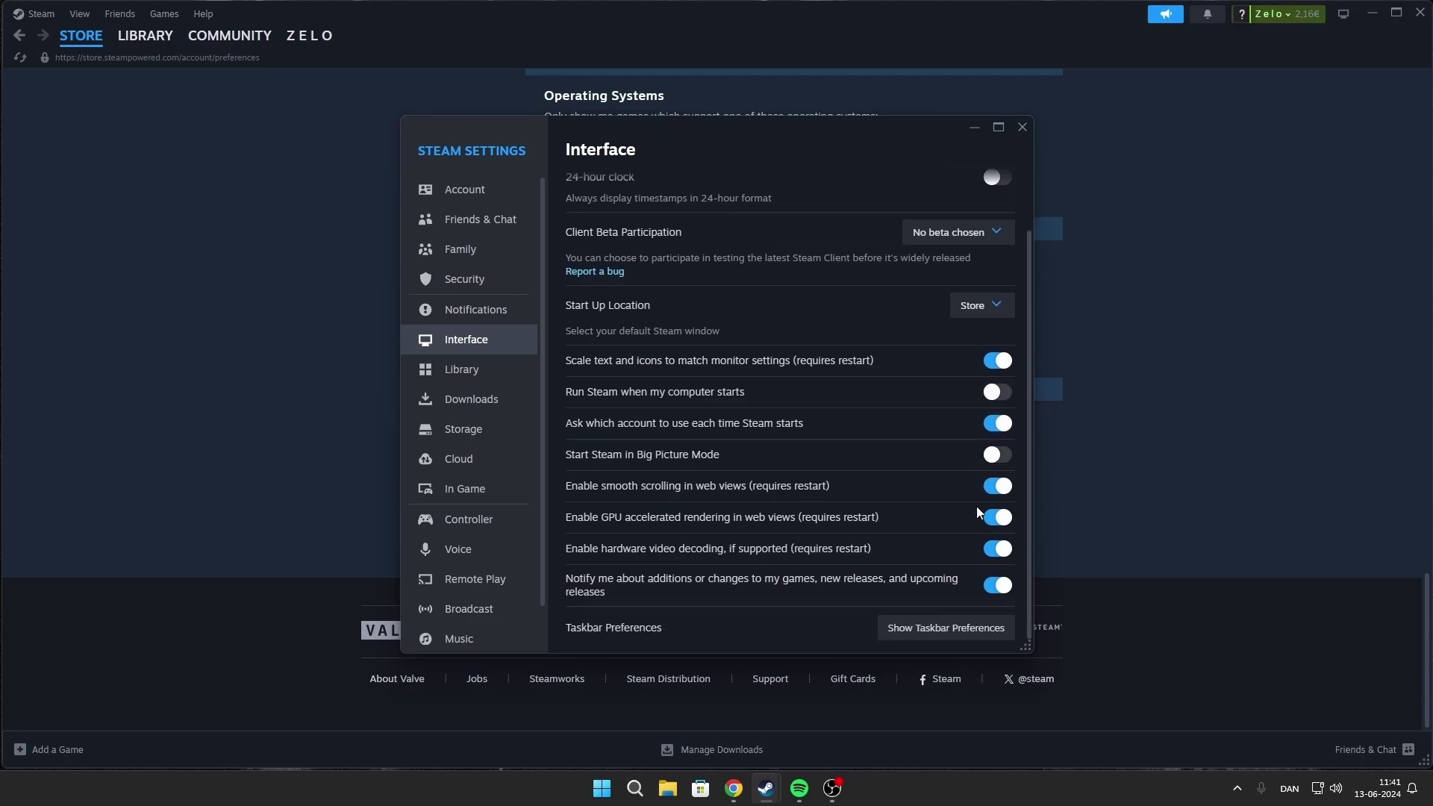
click(998, 411)
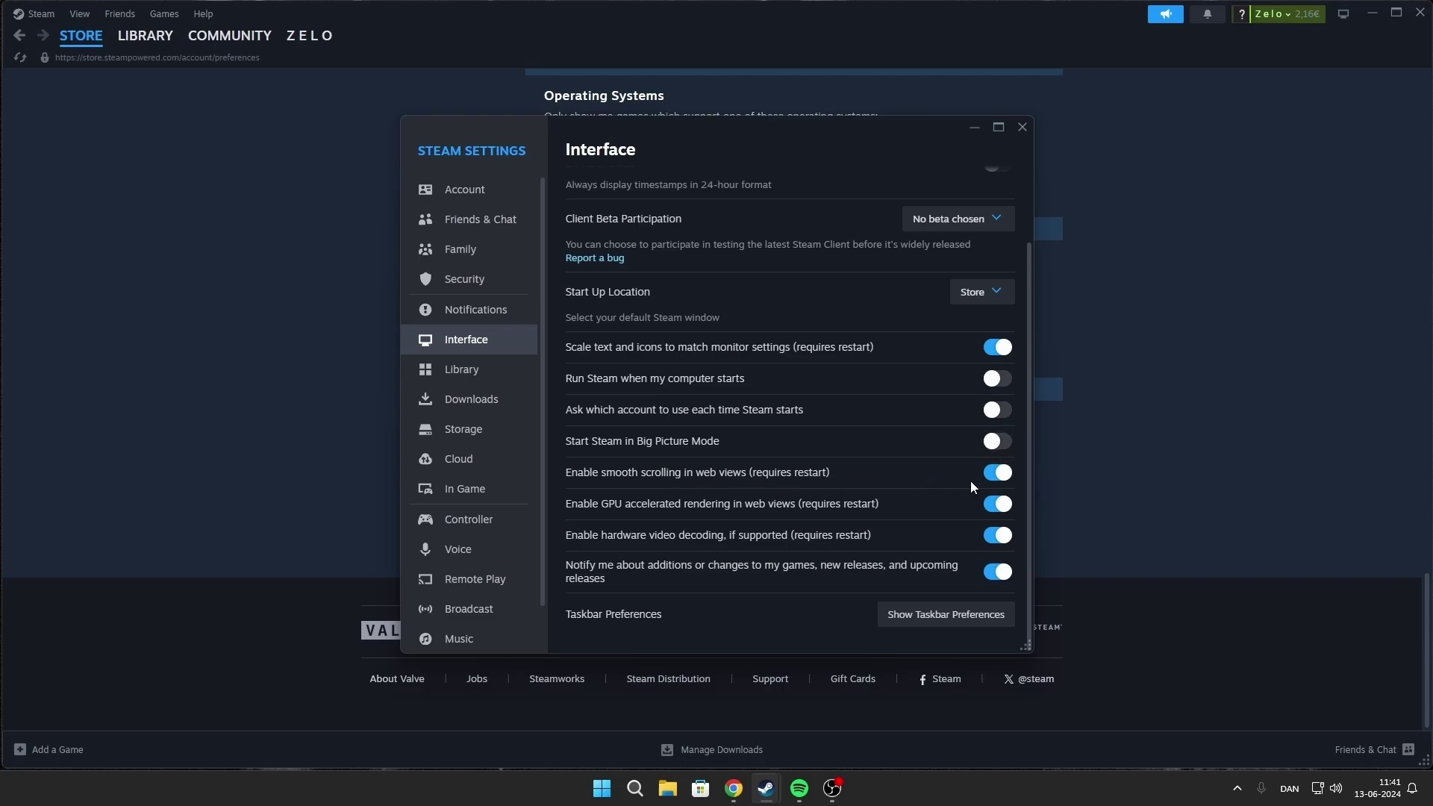
Turn off smooth scrolling, GPU-accelerated rendering and hardware video decoding, choosing Restart Later each time.
click(996, 473)
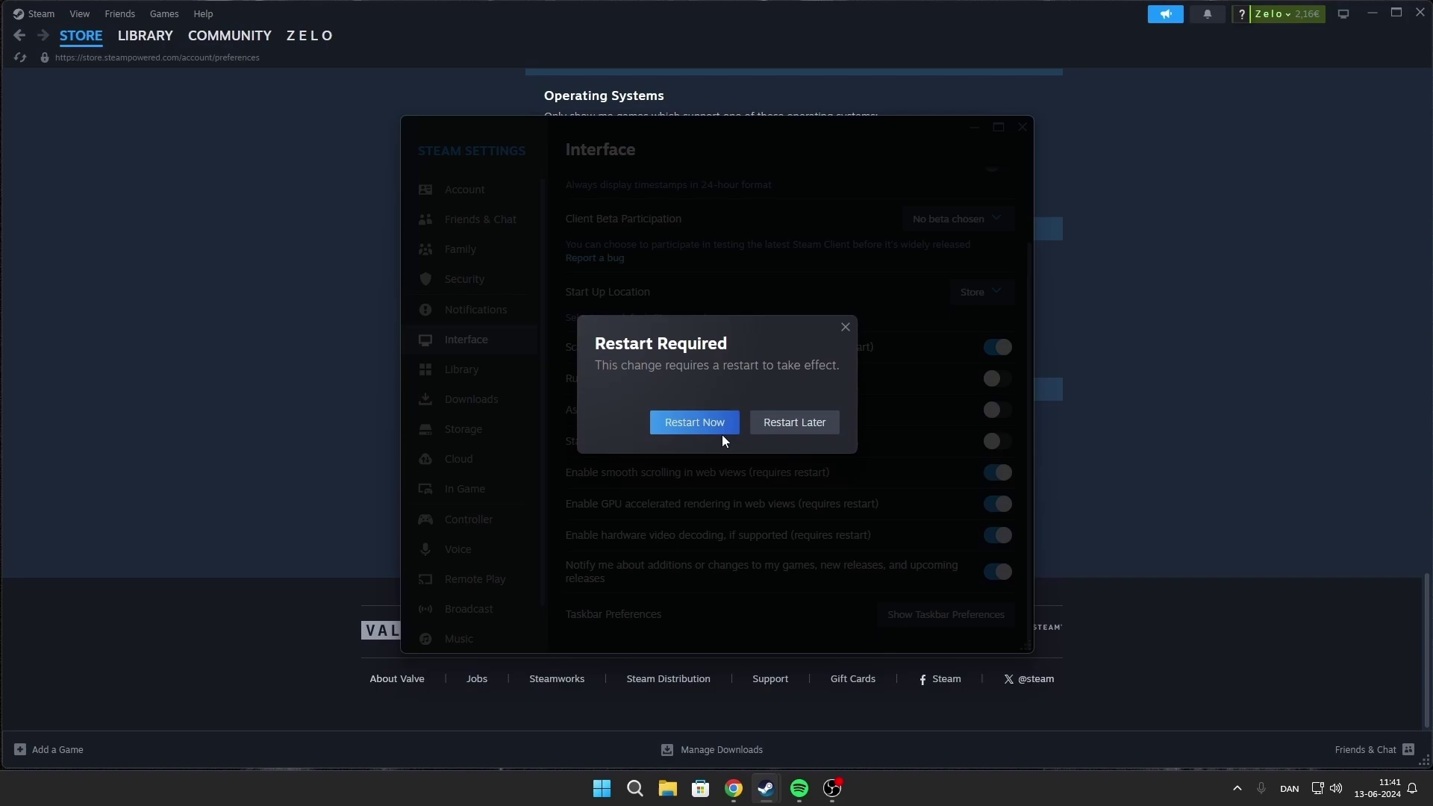
click(790, 422)
click(995, 505)
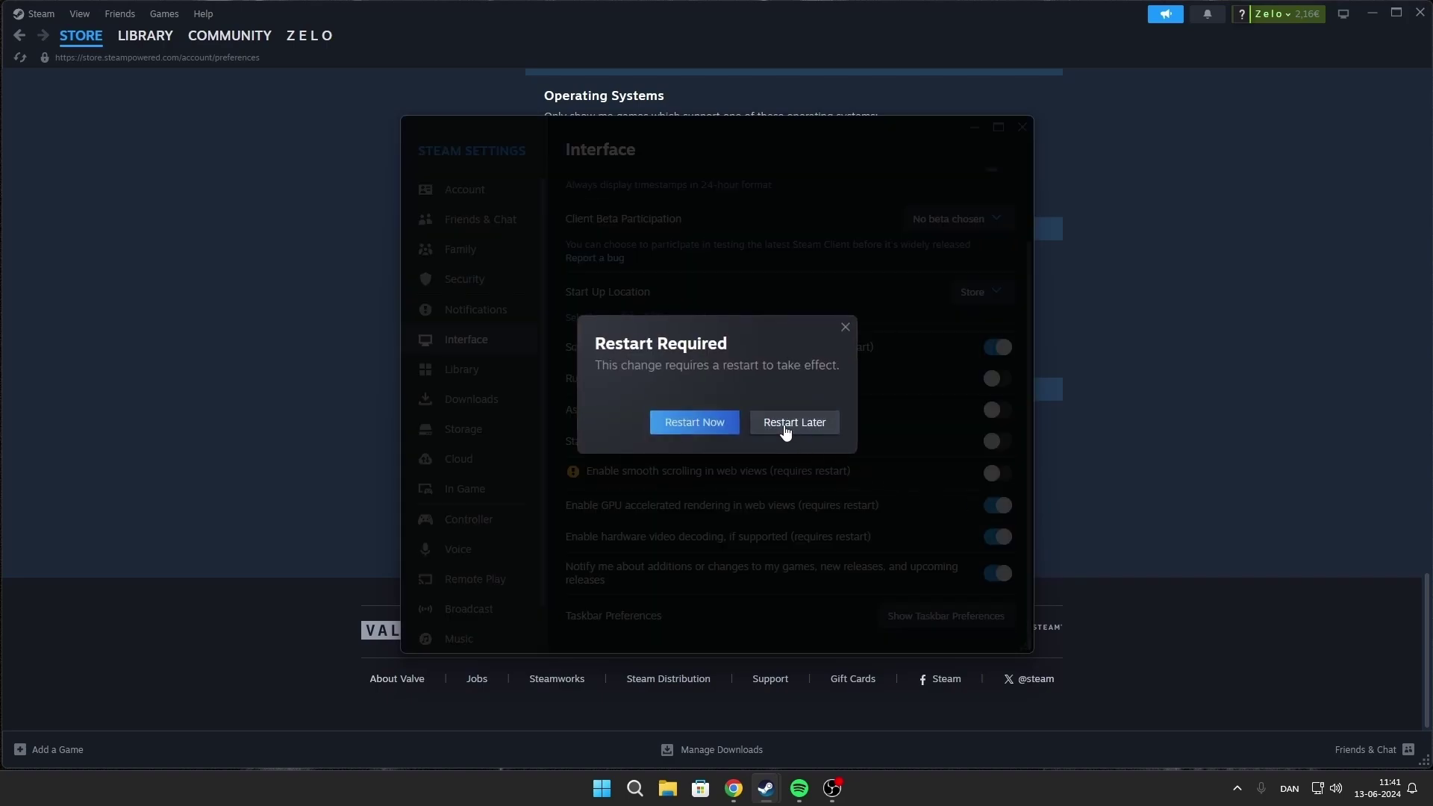
click(813, 420)
click(991, 540)
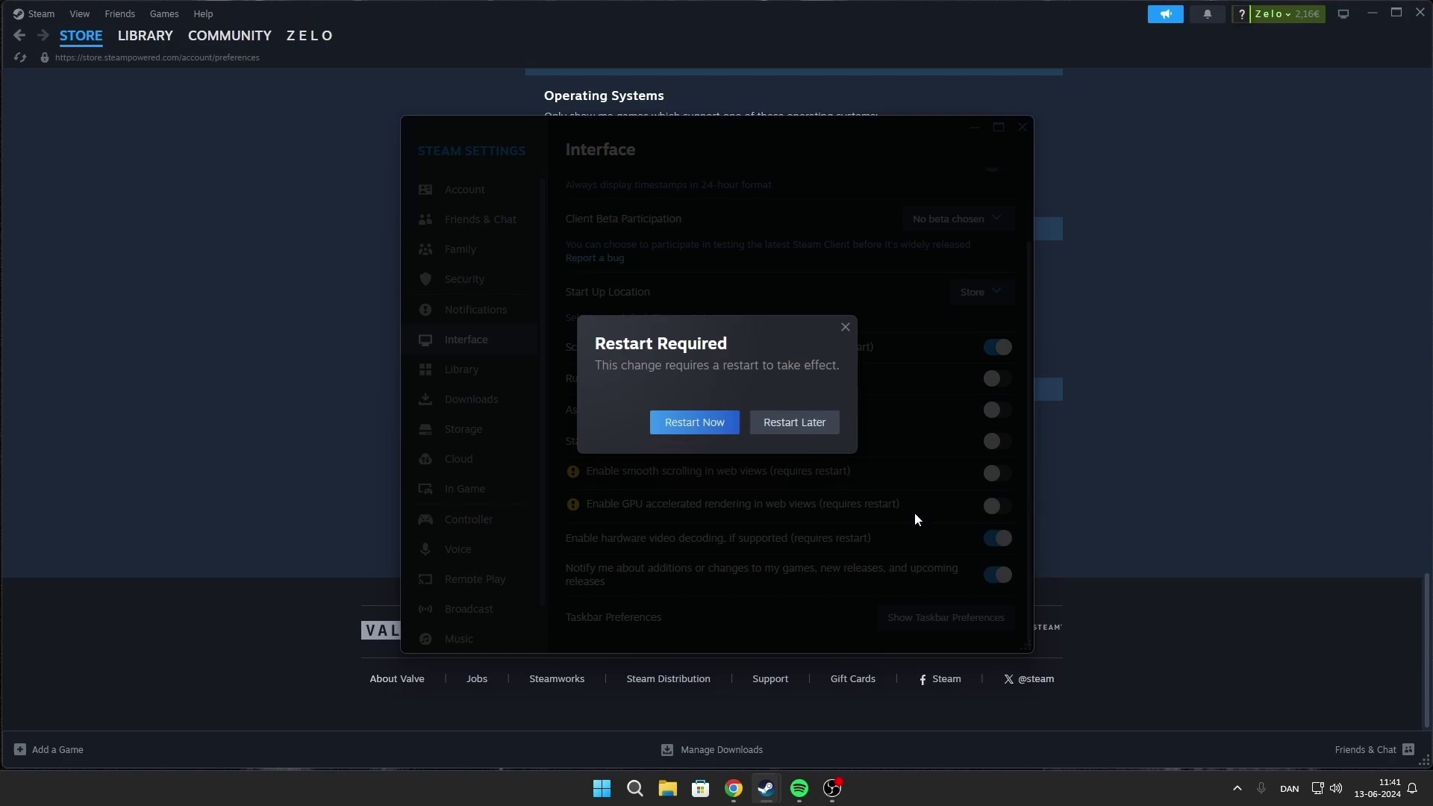
click(806, 426)
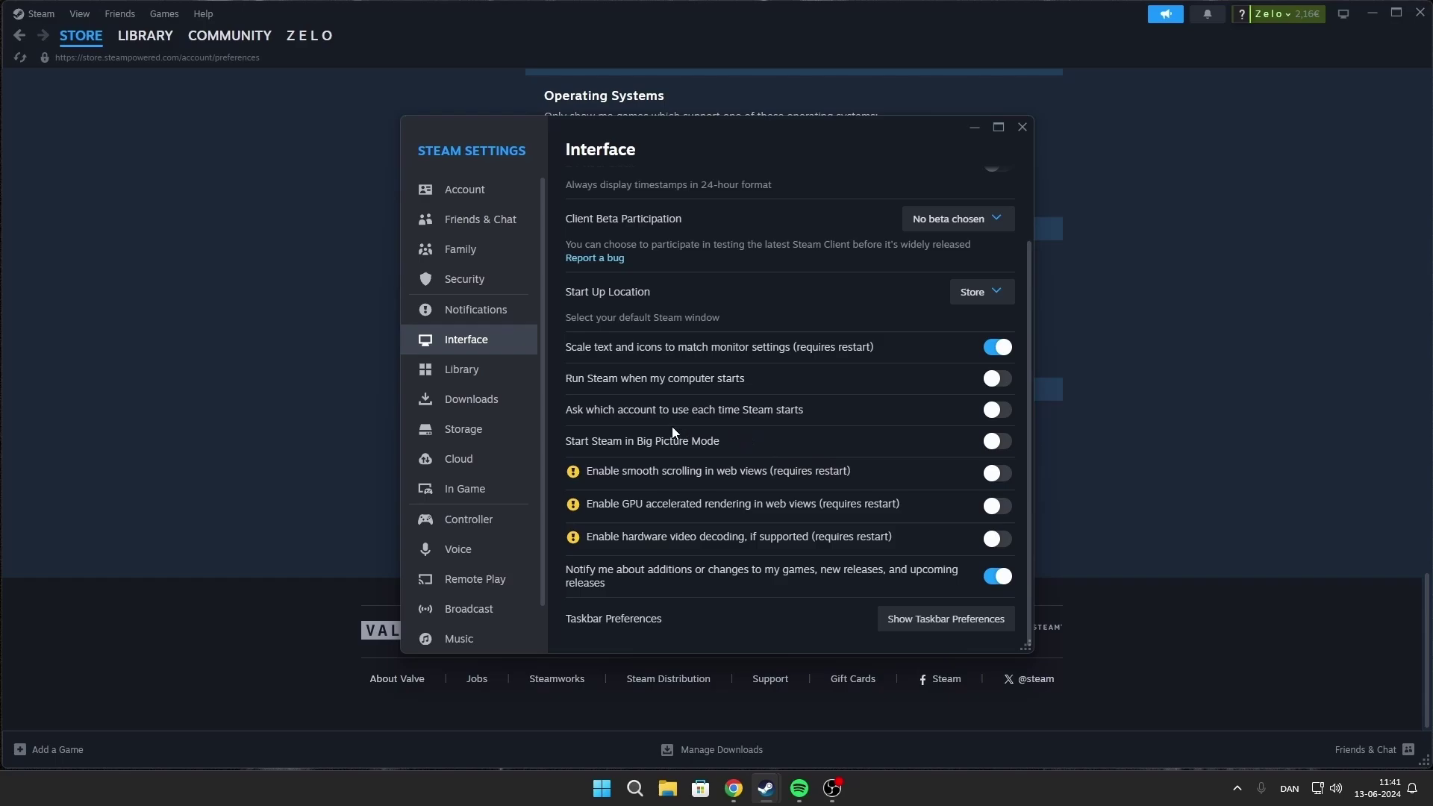
Turn on Low Performance Mode in Library settings, leaving Disable Community Content off.
click(452, 379)
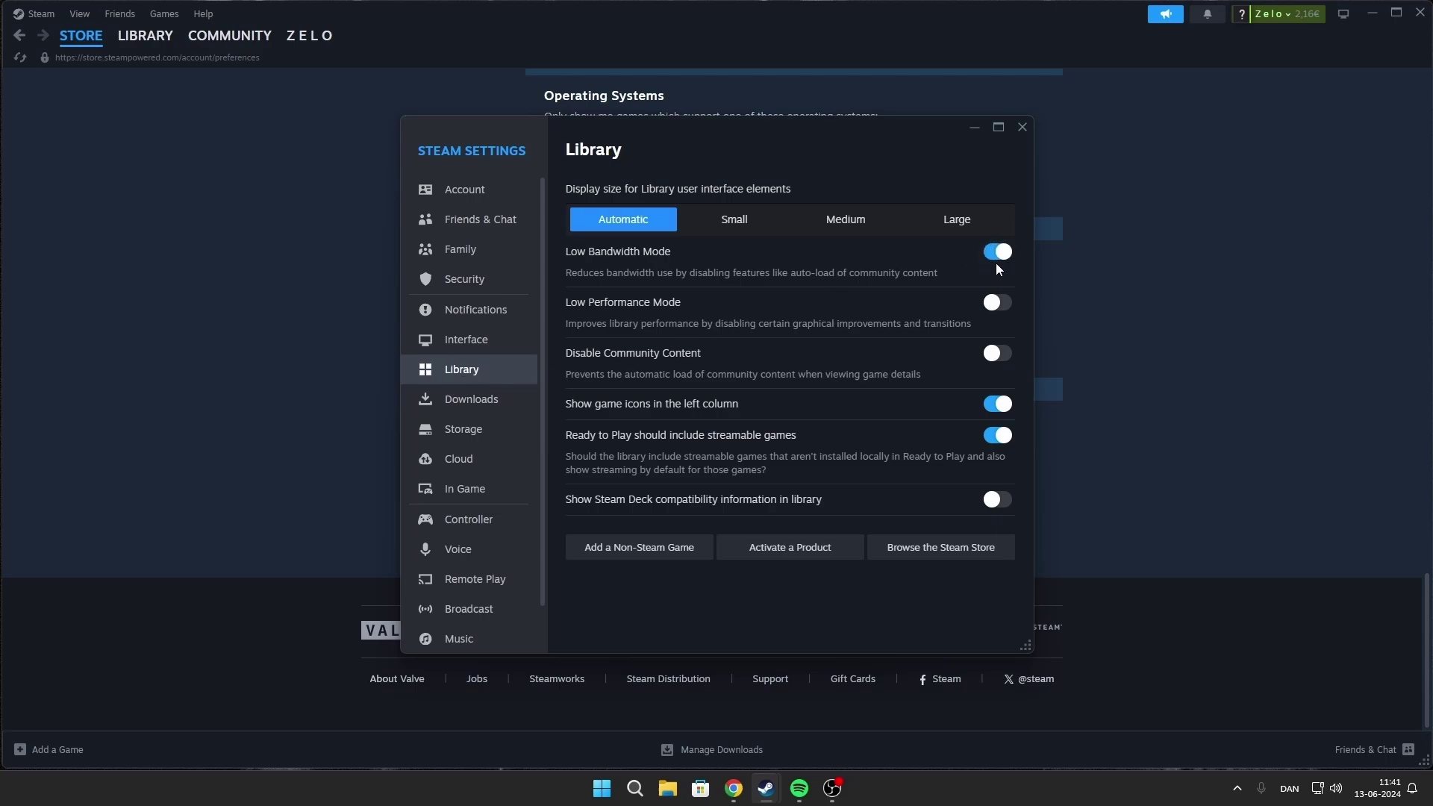
click(999, 307)
click(999, 365)
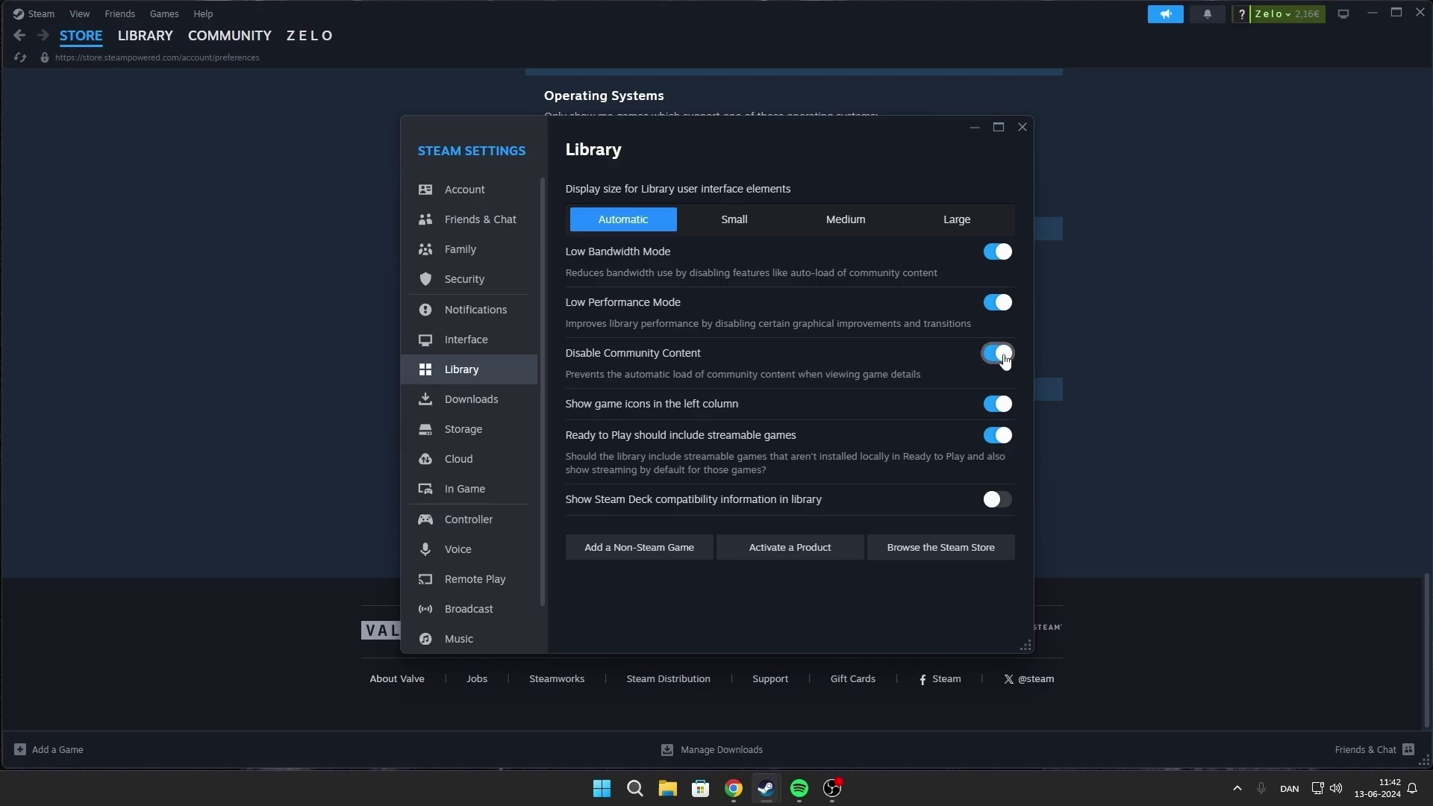
click(1004, 358)
click(999, 356)
click(996, 355)
In Downloads, start Clear Cache but cancel it, then scroll down the settings list.
click(472, 400)
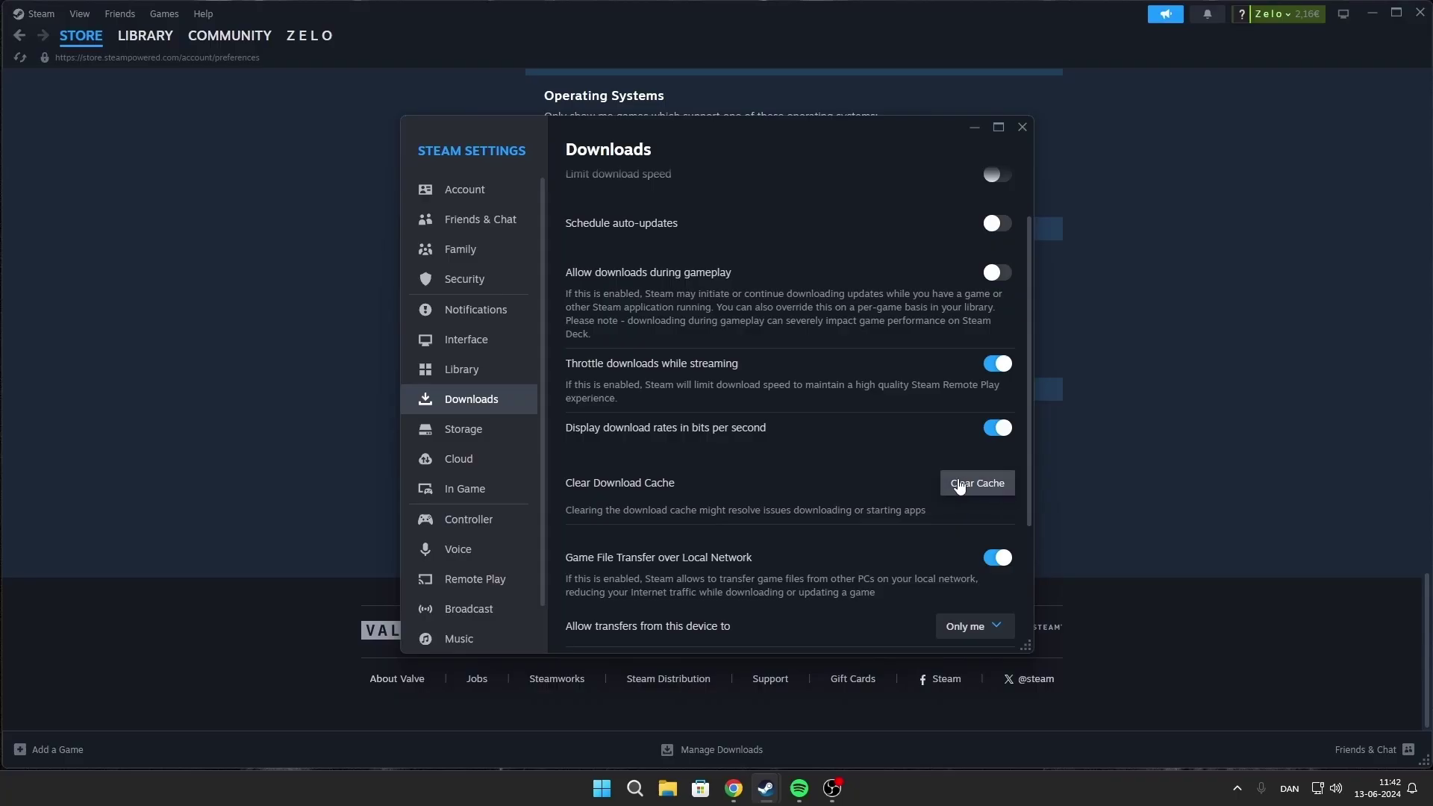
click(959, 485)
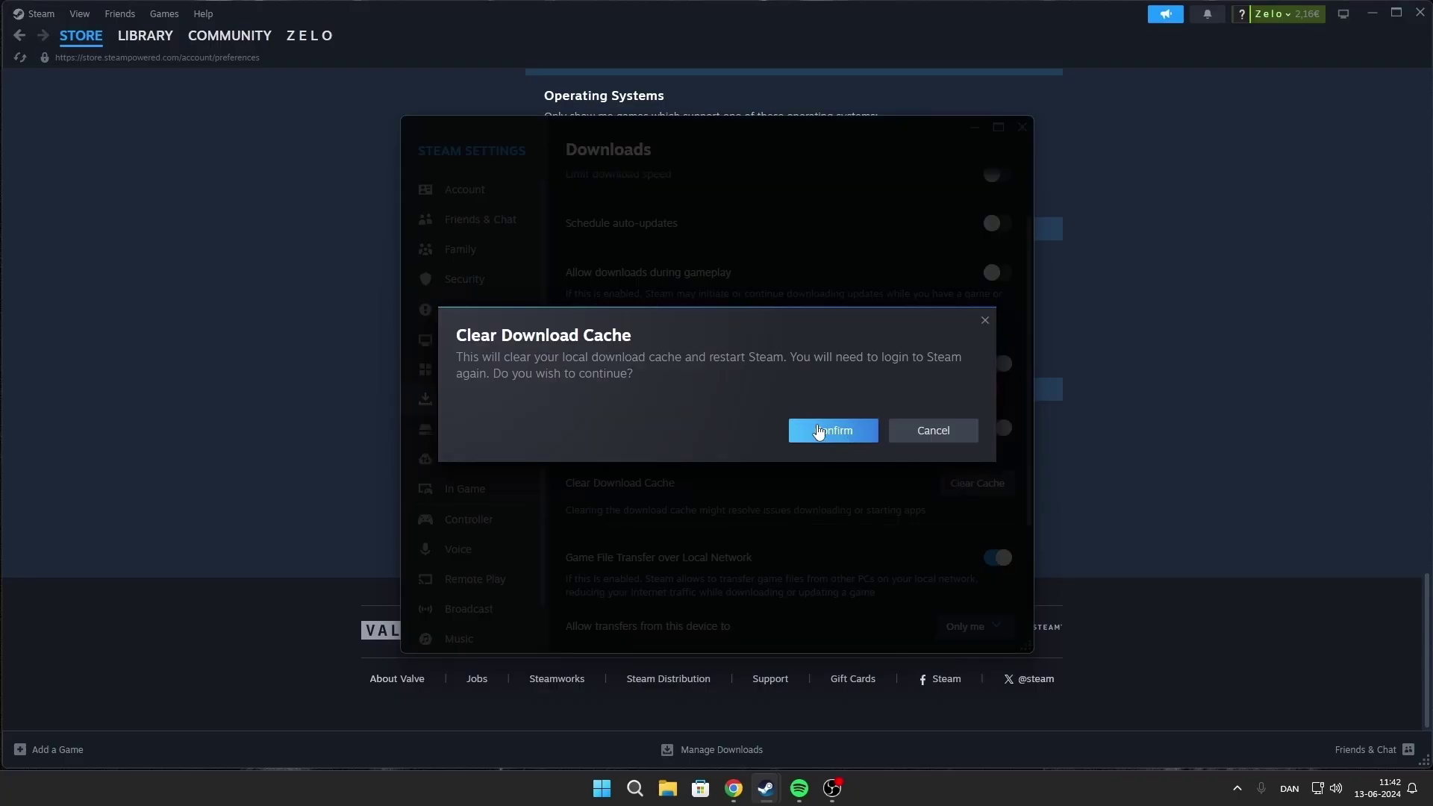
click(934, 439)
scroll(878, 488, down, 3)
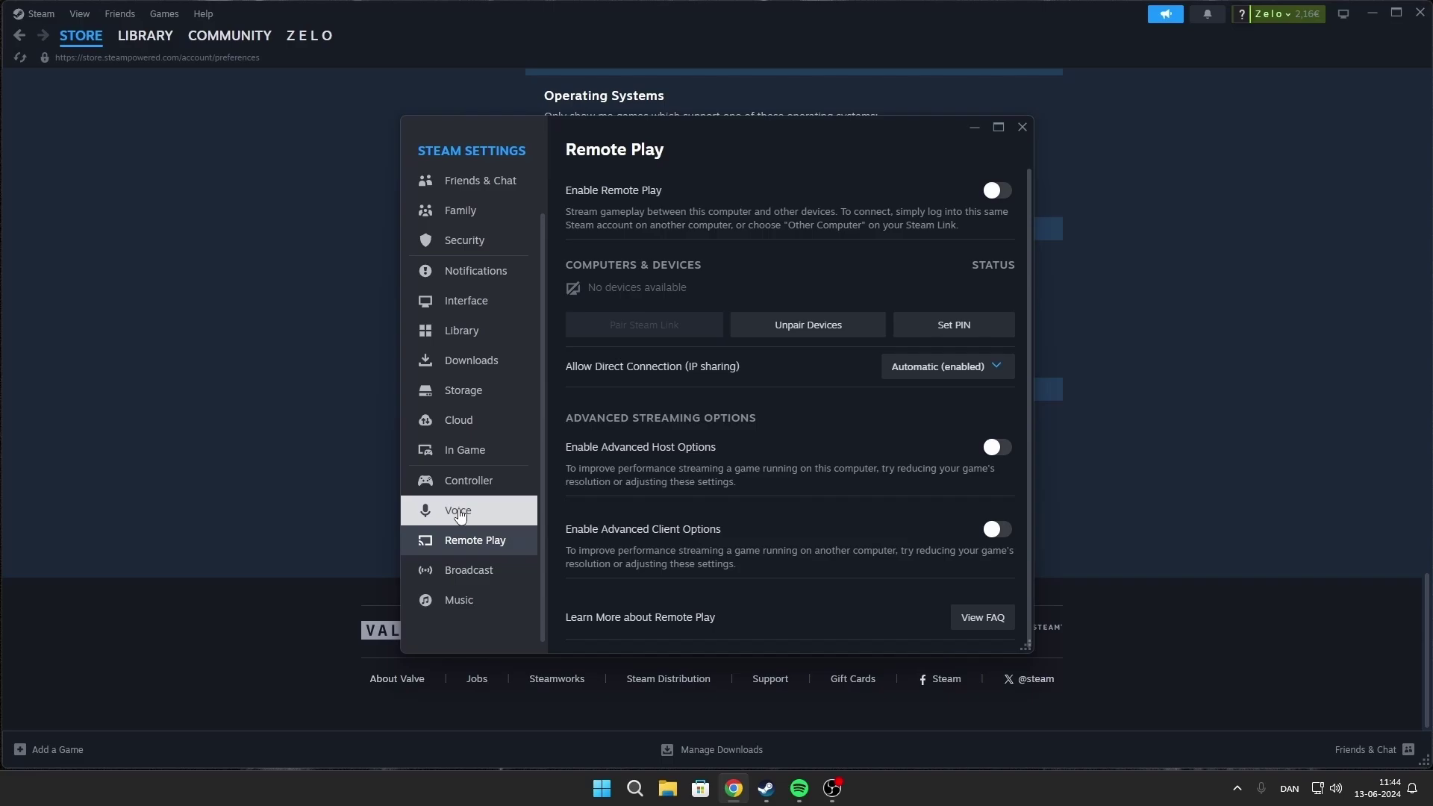
Delete the web browser data under In Game, then open the Voice Input Device list.
click(482, 457)
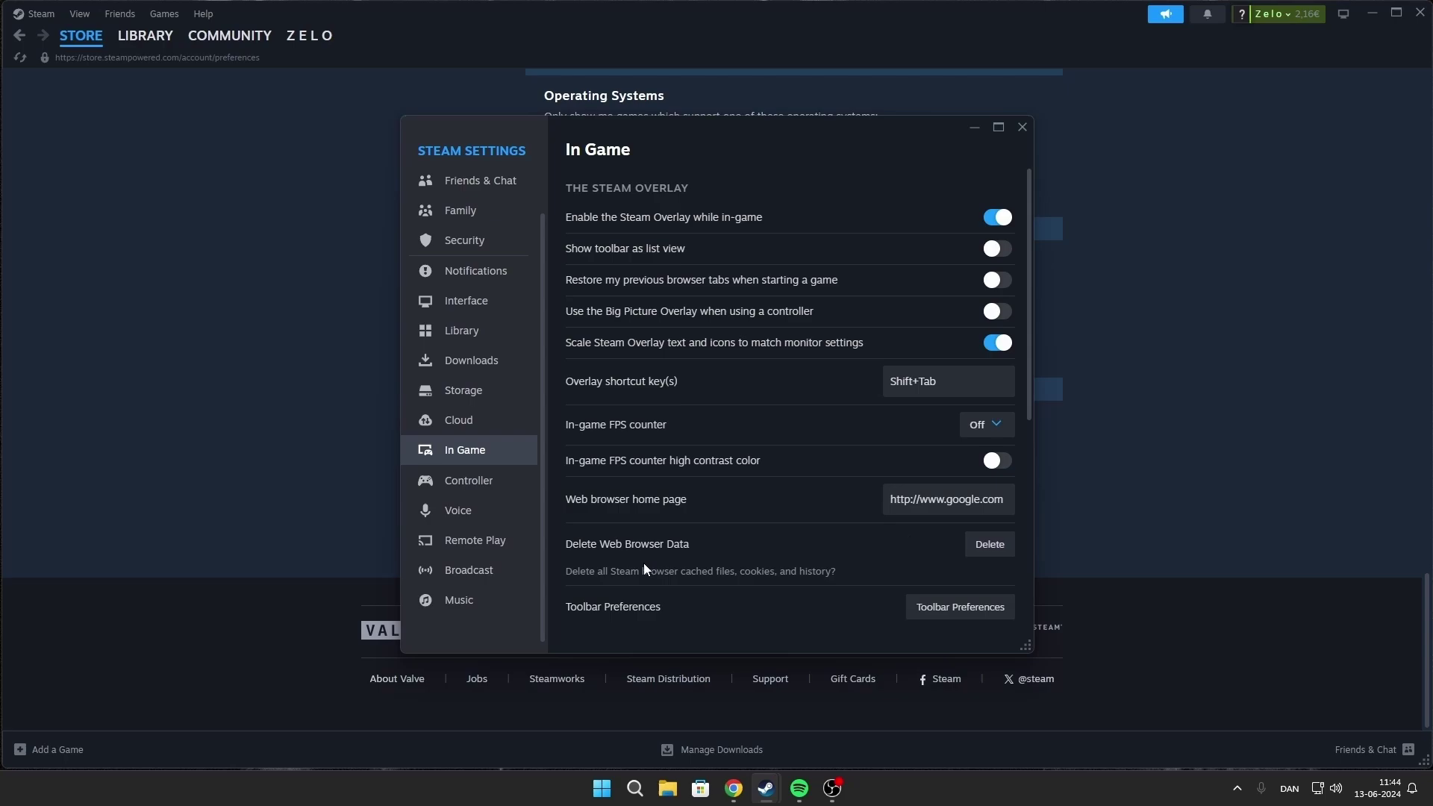
click(977, 544)
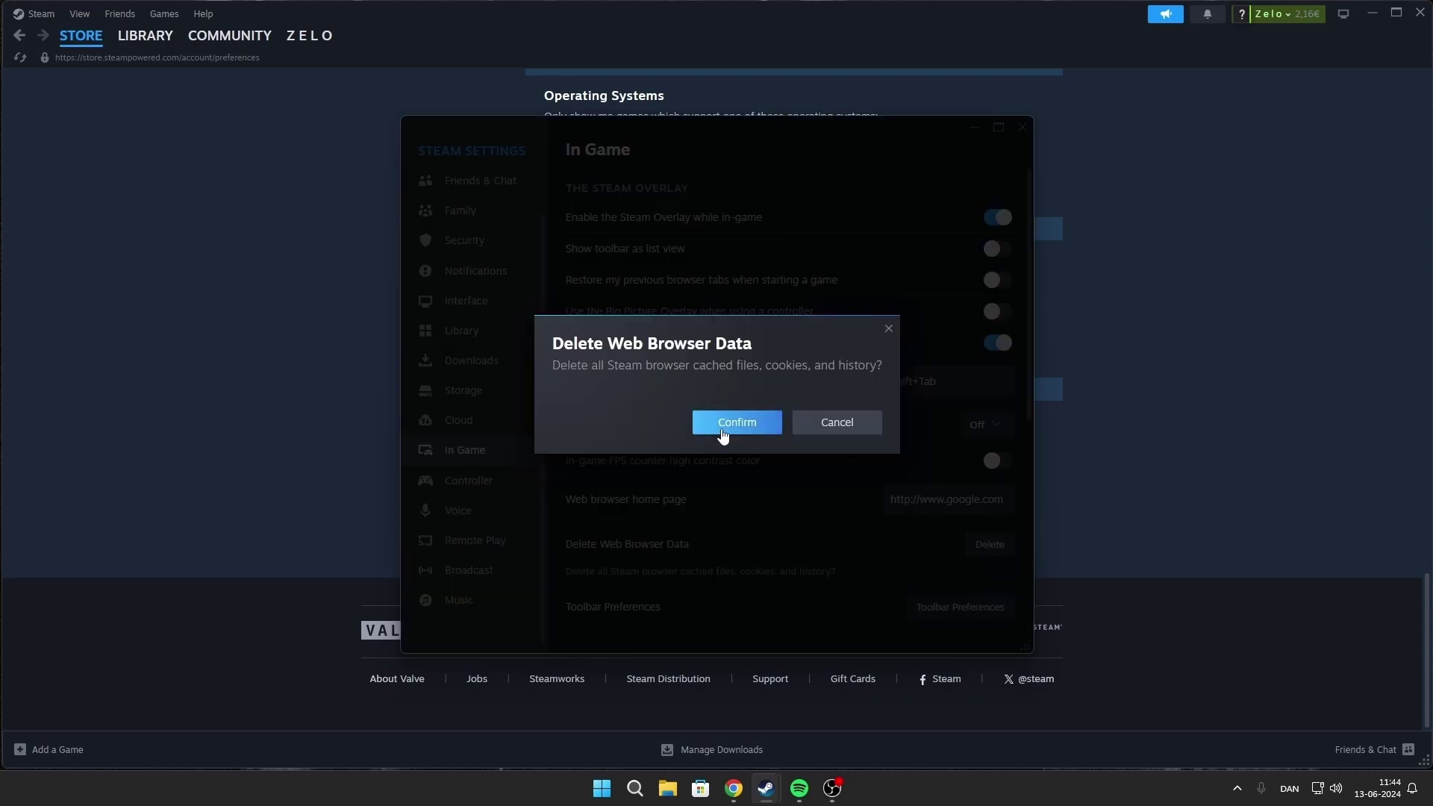
click(739, 423)
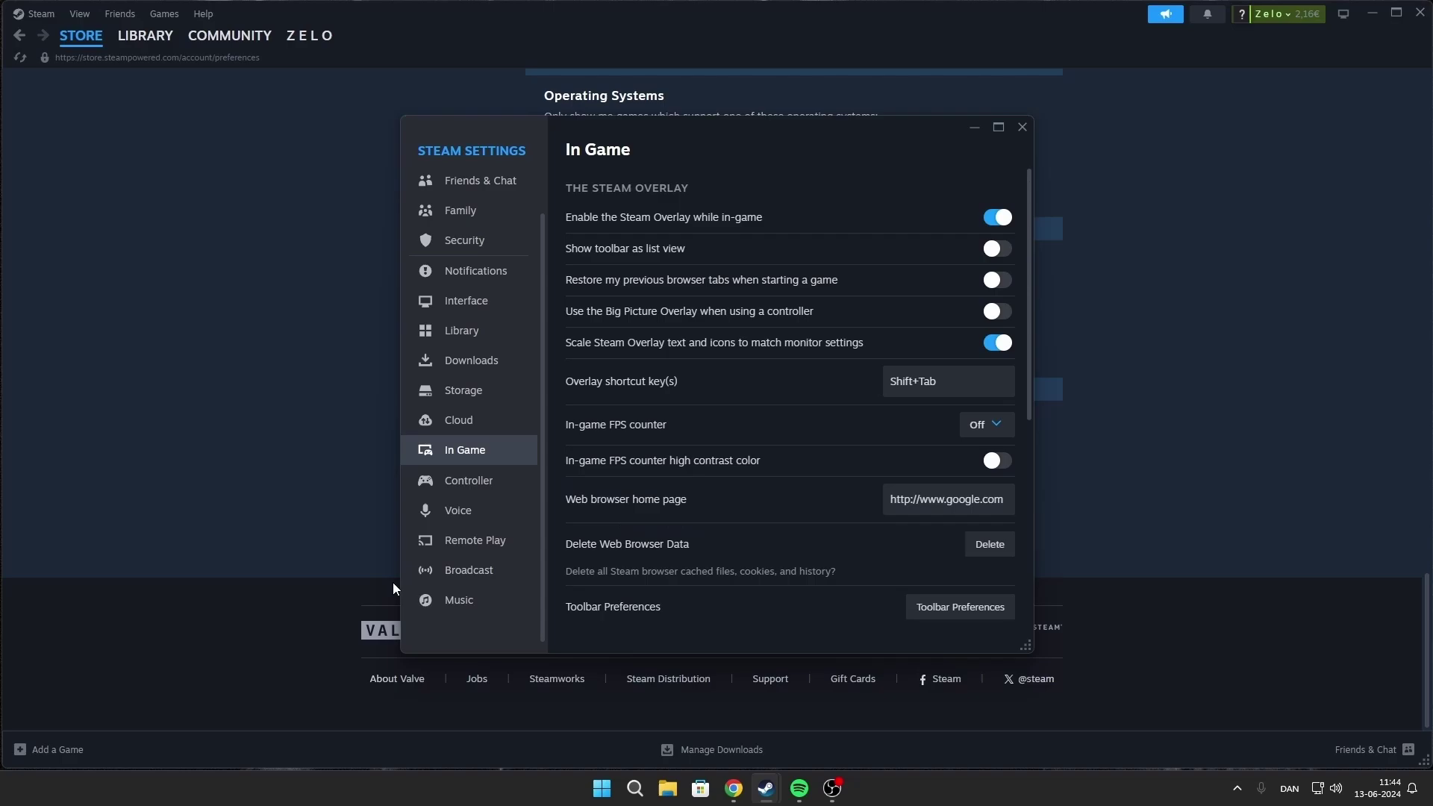
click(444, 522)
click(968, 194)
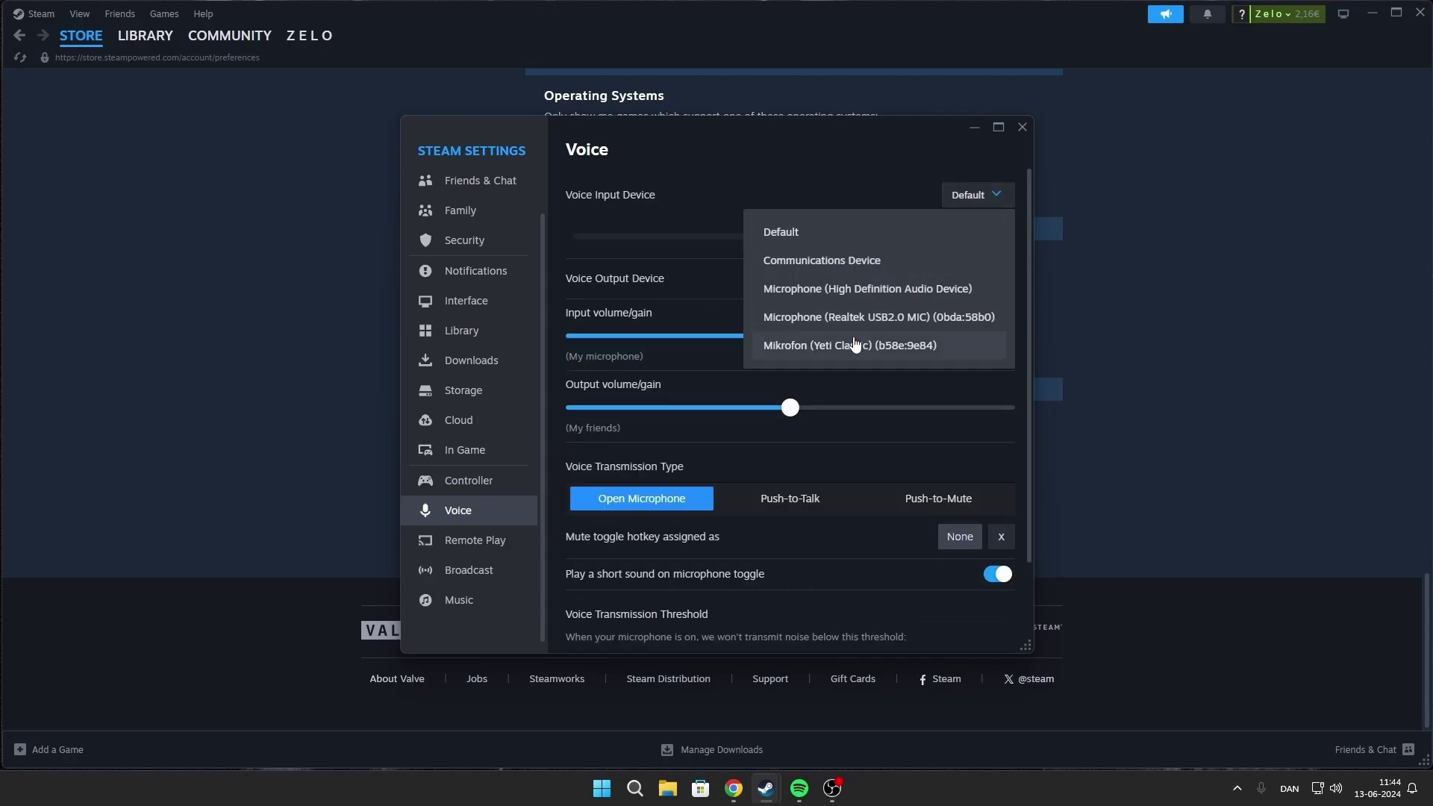
Set voice input to Mikrofon (Yeti Classic) and voice output to Headphones (High Definition Audio Device).
click(793, 351)
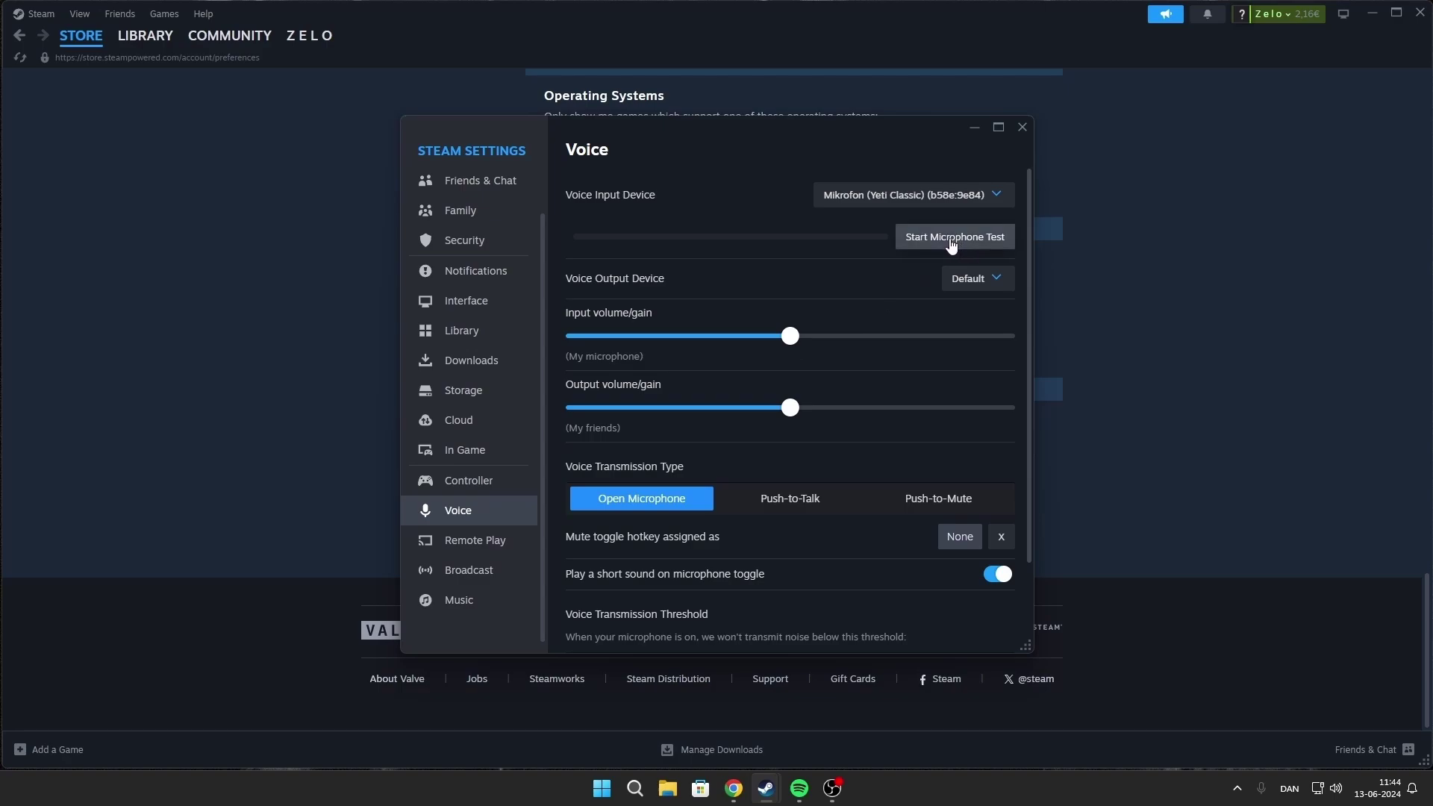
click(969, 277)
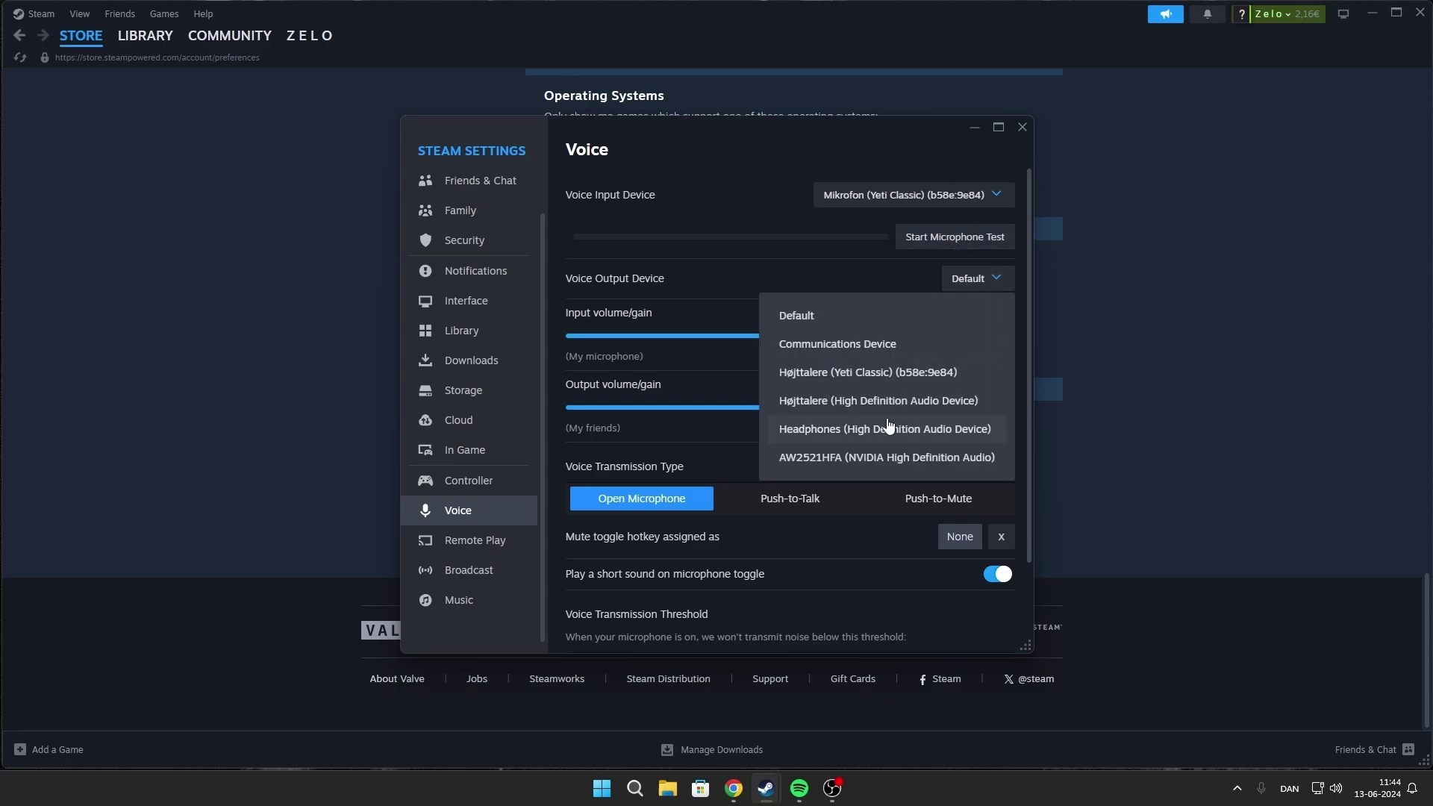
click(824, 432)
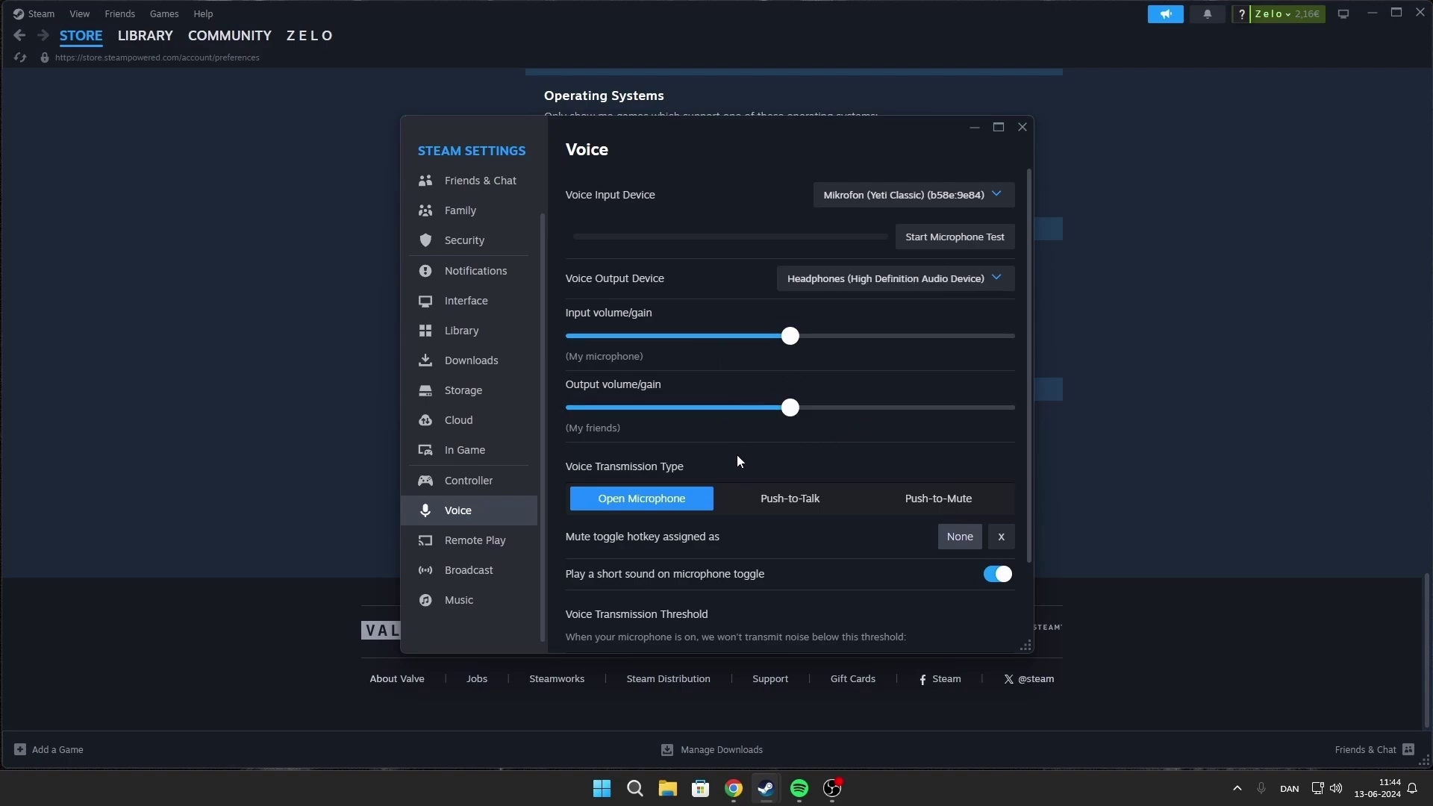
Show the advanced voice options, then go to the Remote Play settings page.
scroll(738, 460, down, 2)
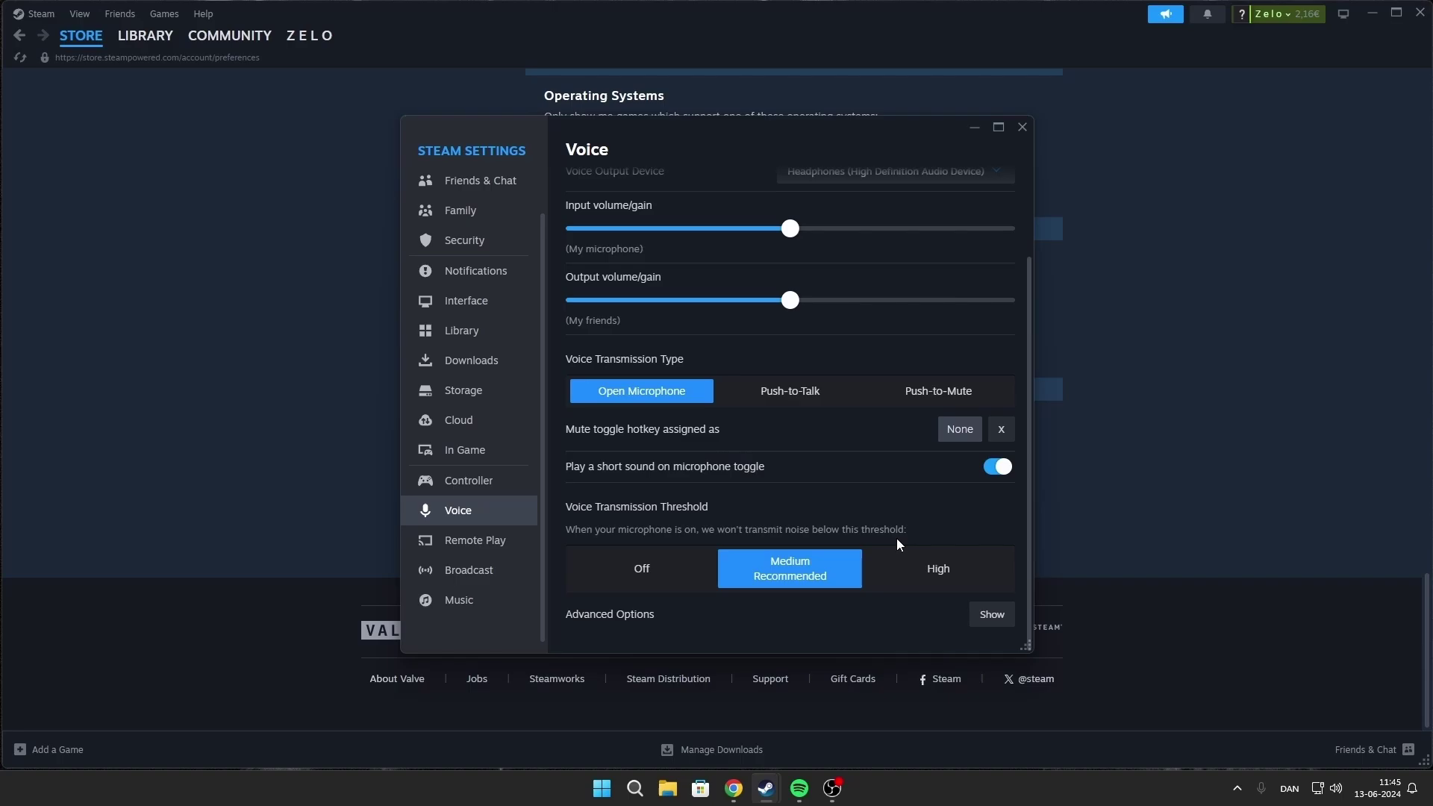
click(991, 615)
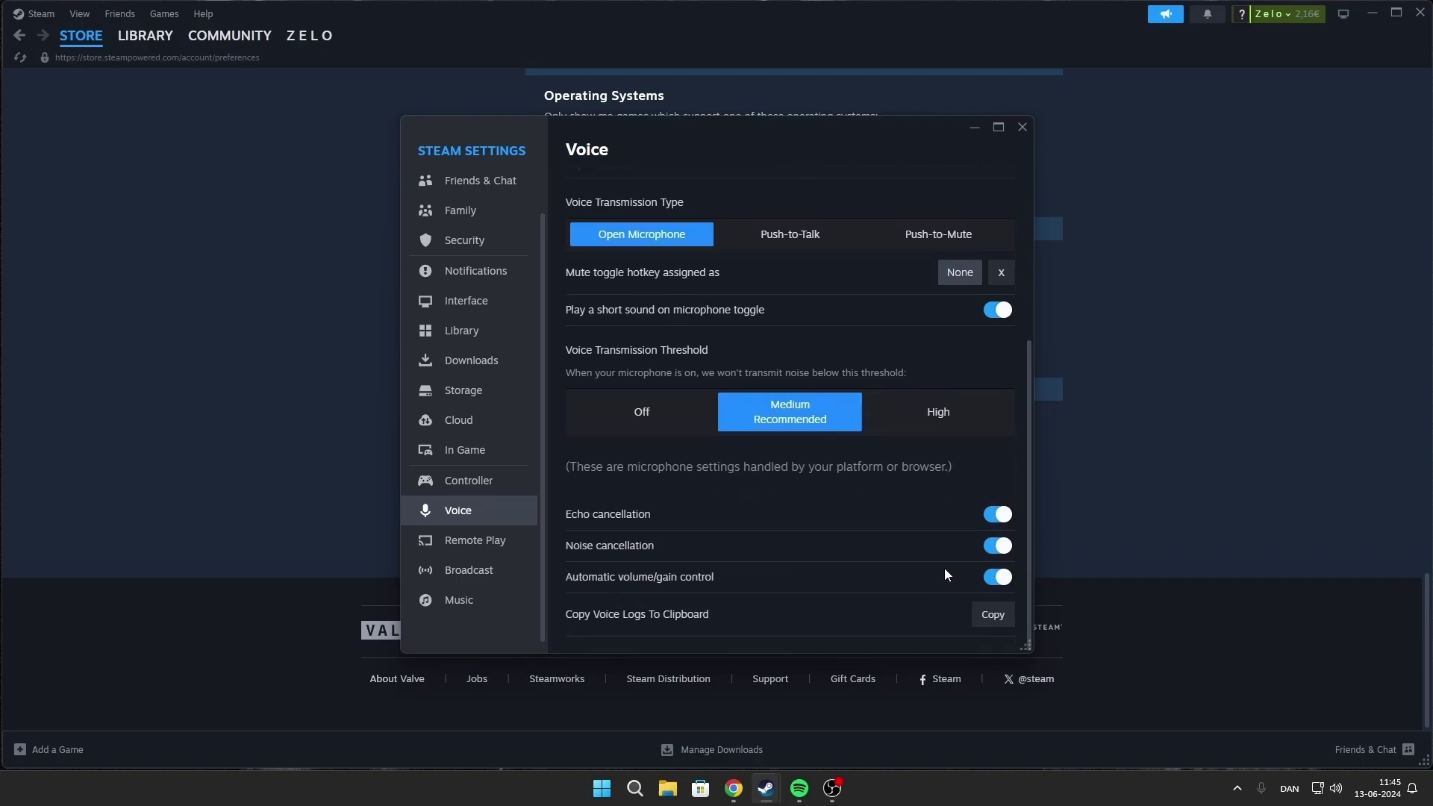
click(466, 541)
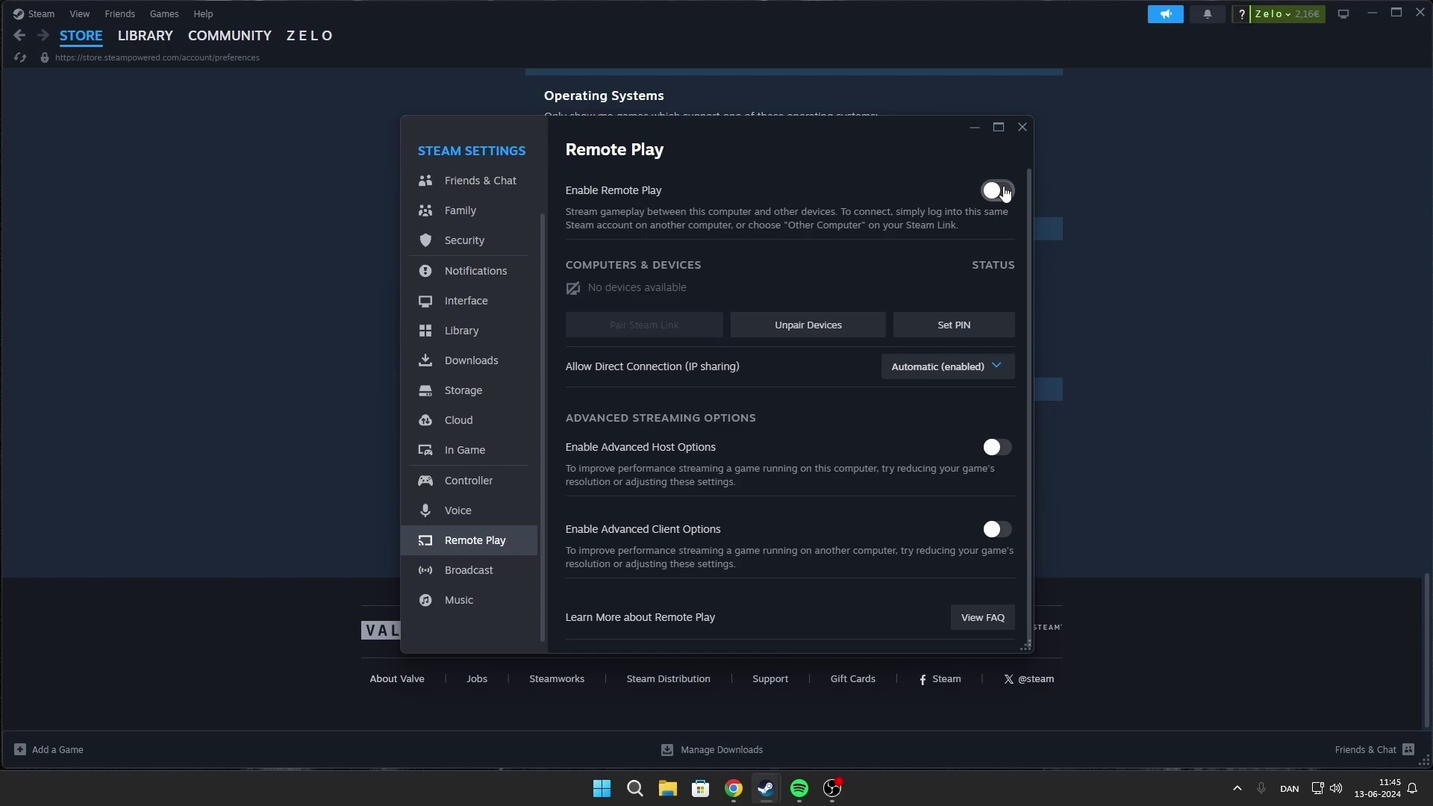
Keep Steam broadcasting disabled, verify Counter-Strike 2's game files, and view the GPU driver list.
click(470, 571)
click(953, 222)
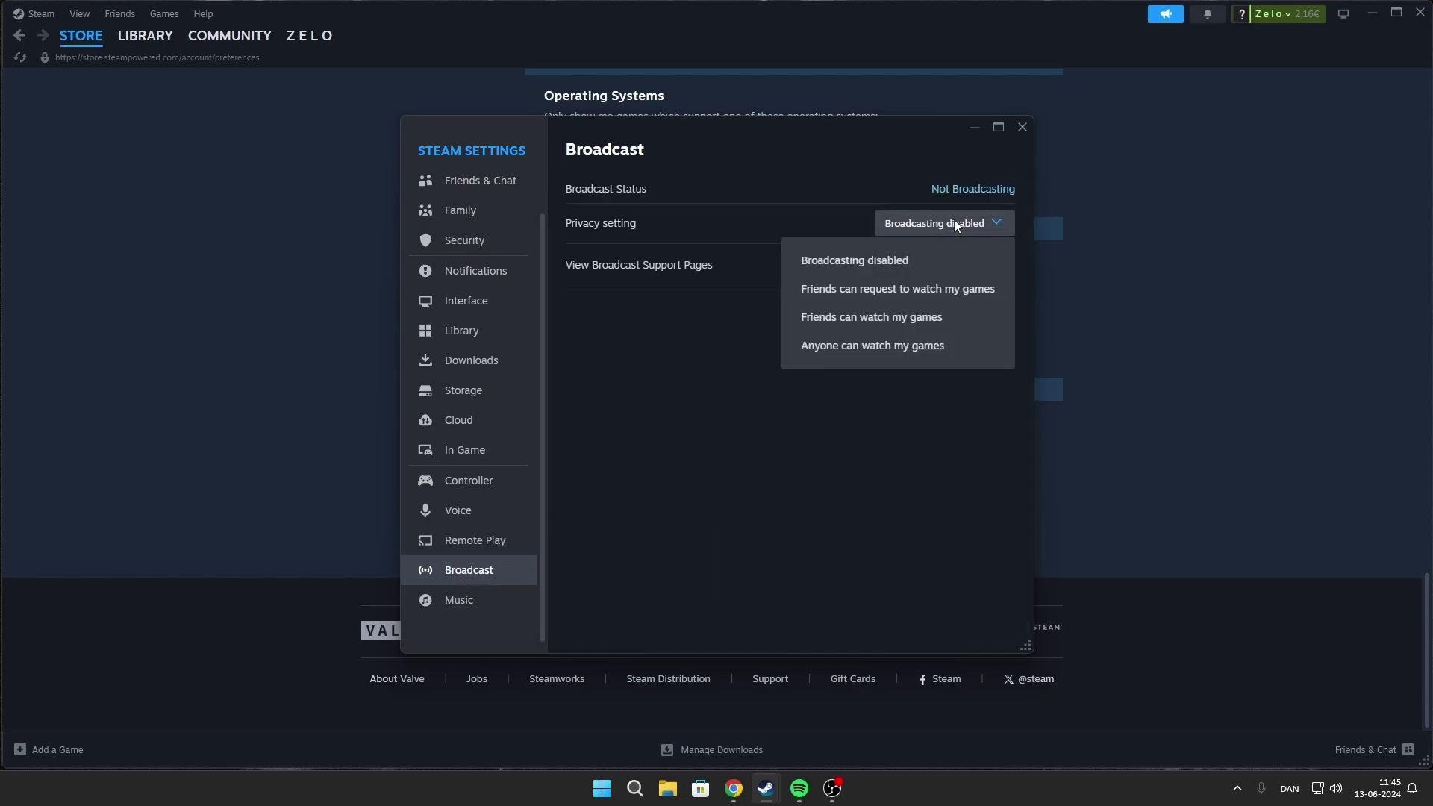
click(841, 265)
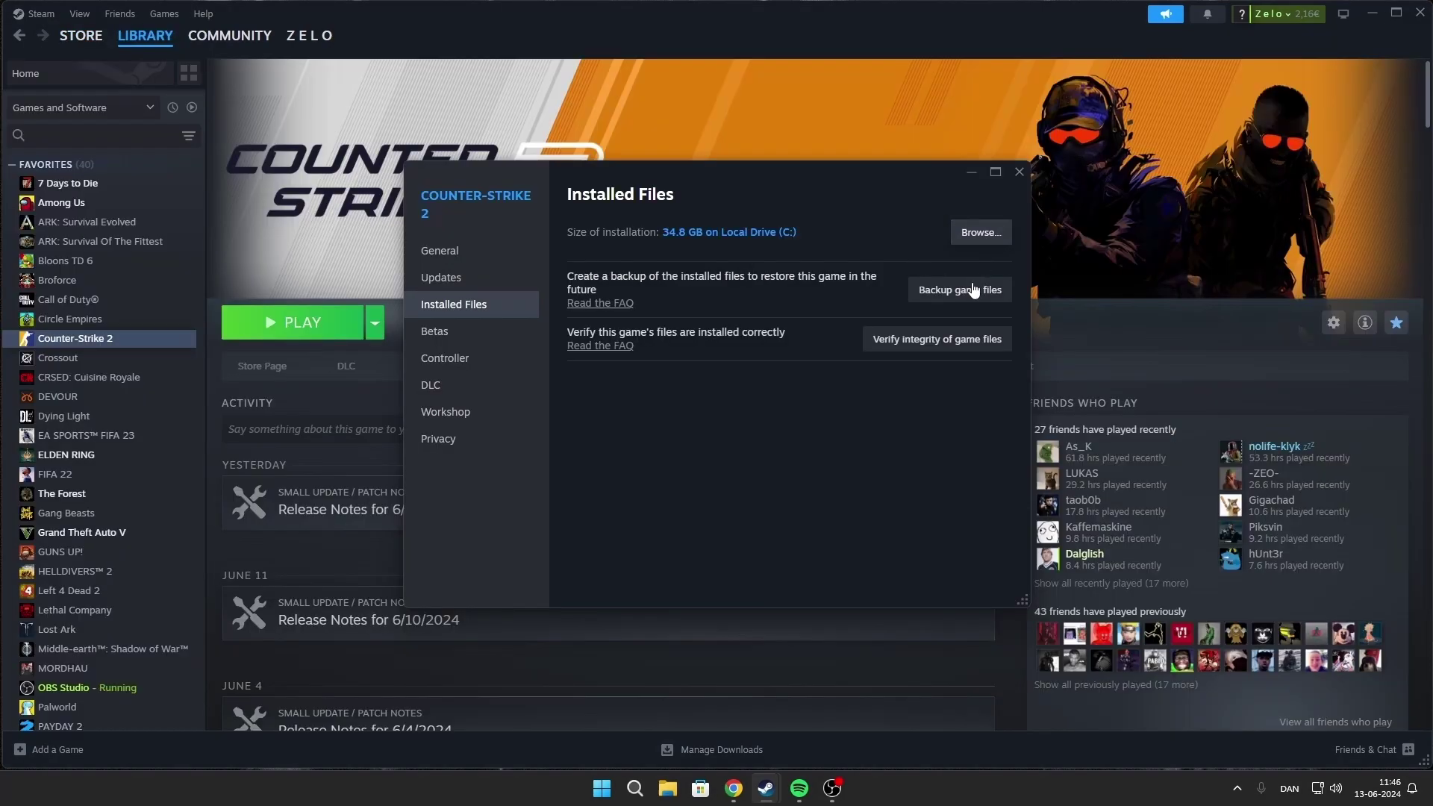
click(956, 338)
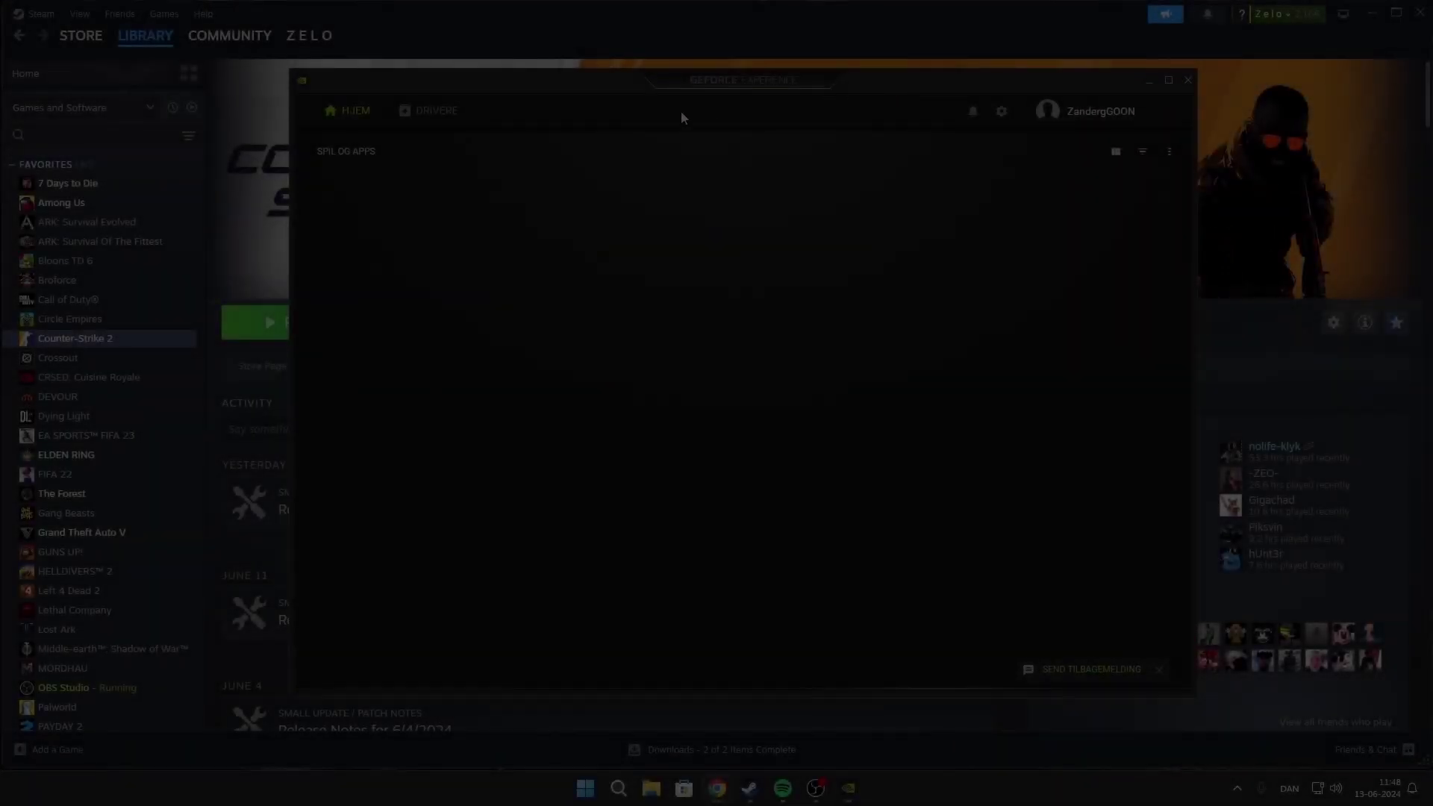
click(439, 112)
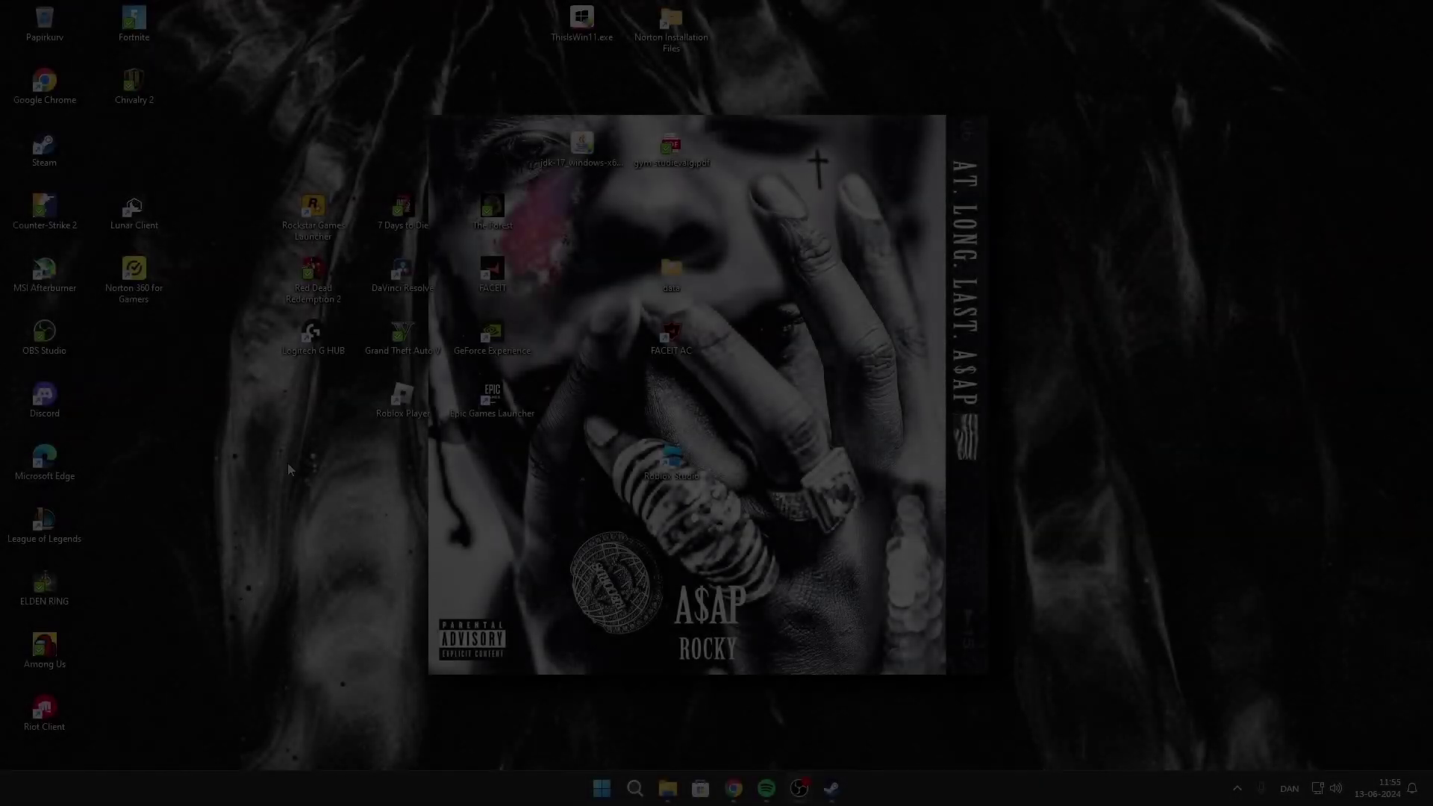
Launch NVIDIA Control Panel and open Counter-Strike 2's program settings in Manage 3D Settings.
right_click(776, 388)
click(826, 623)
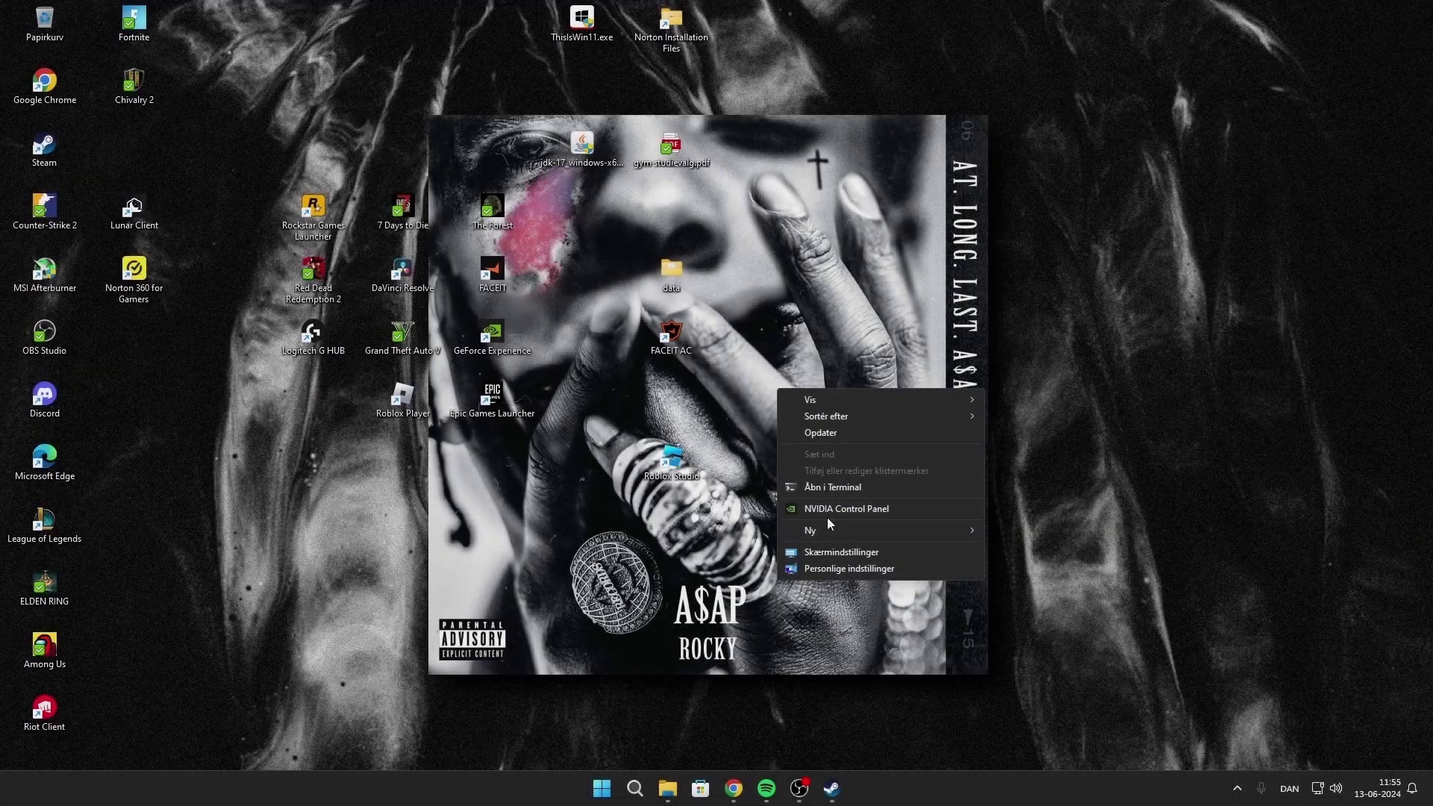
click(827, 515)
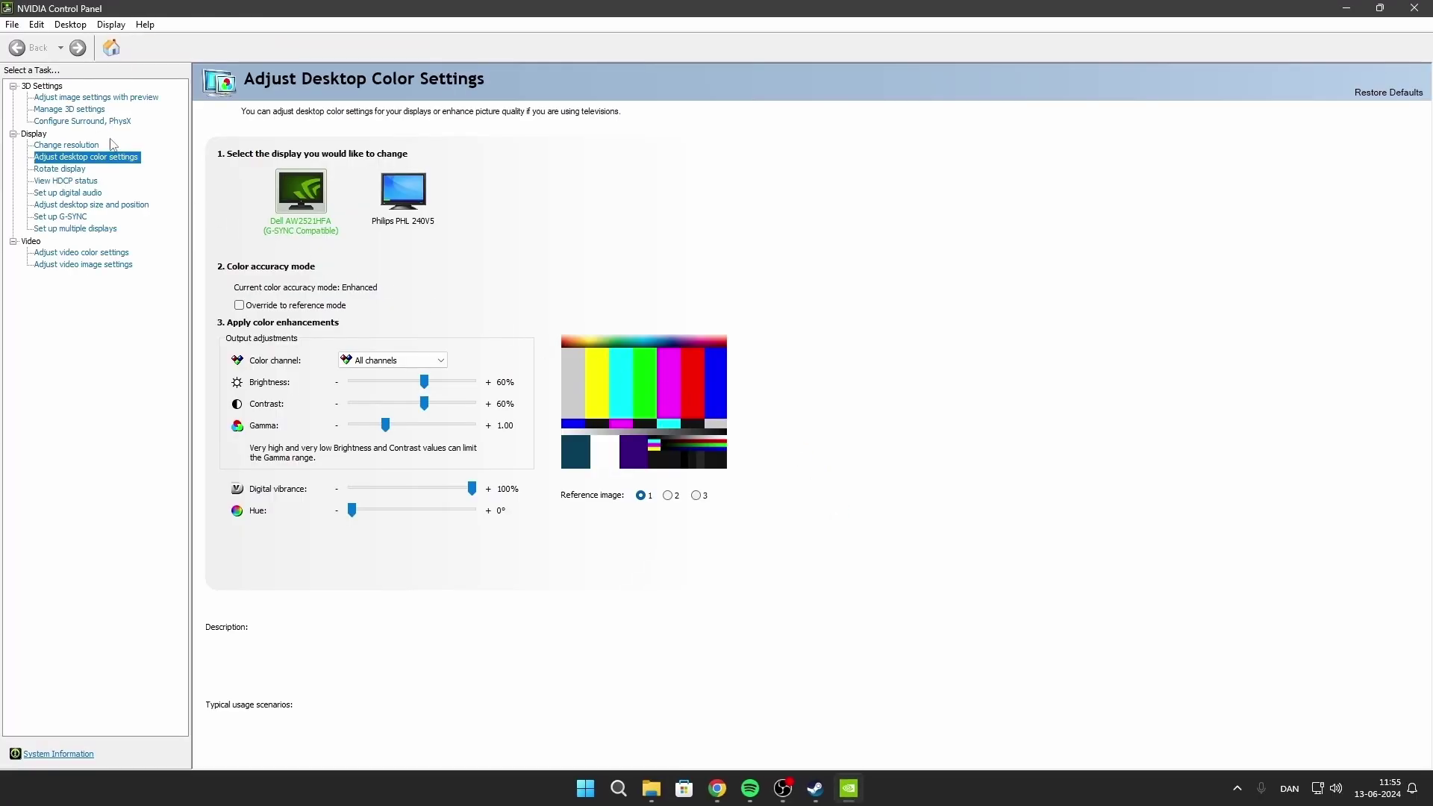
click(93, 111)
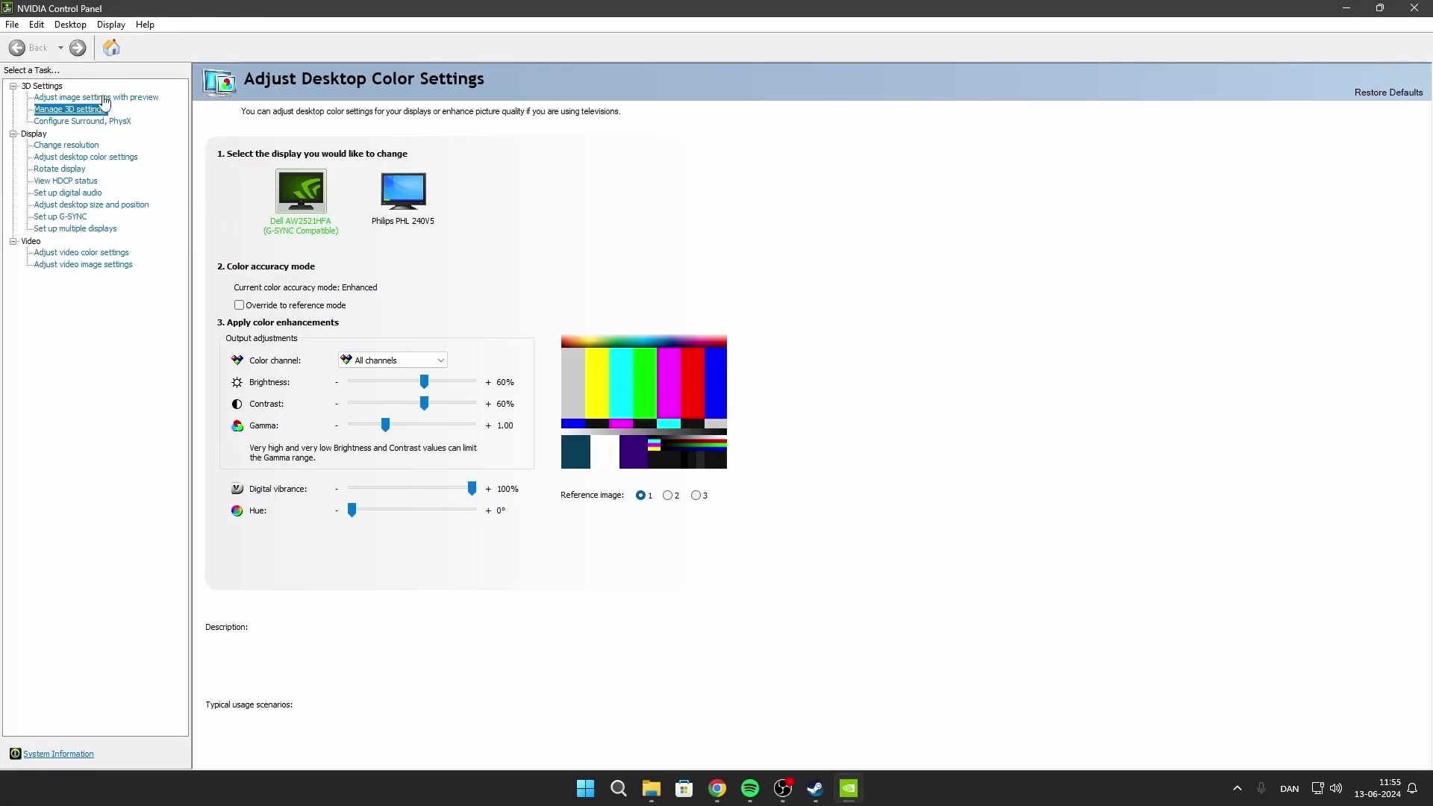
click(100, 98)
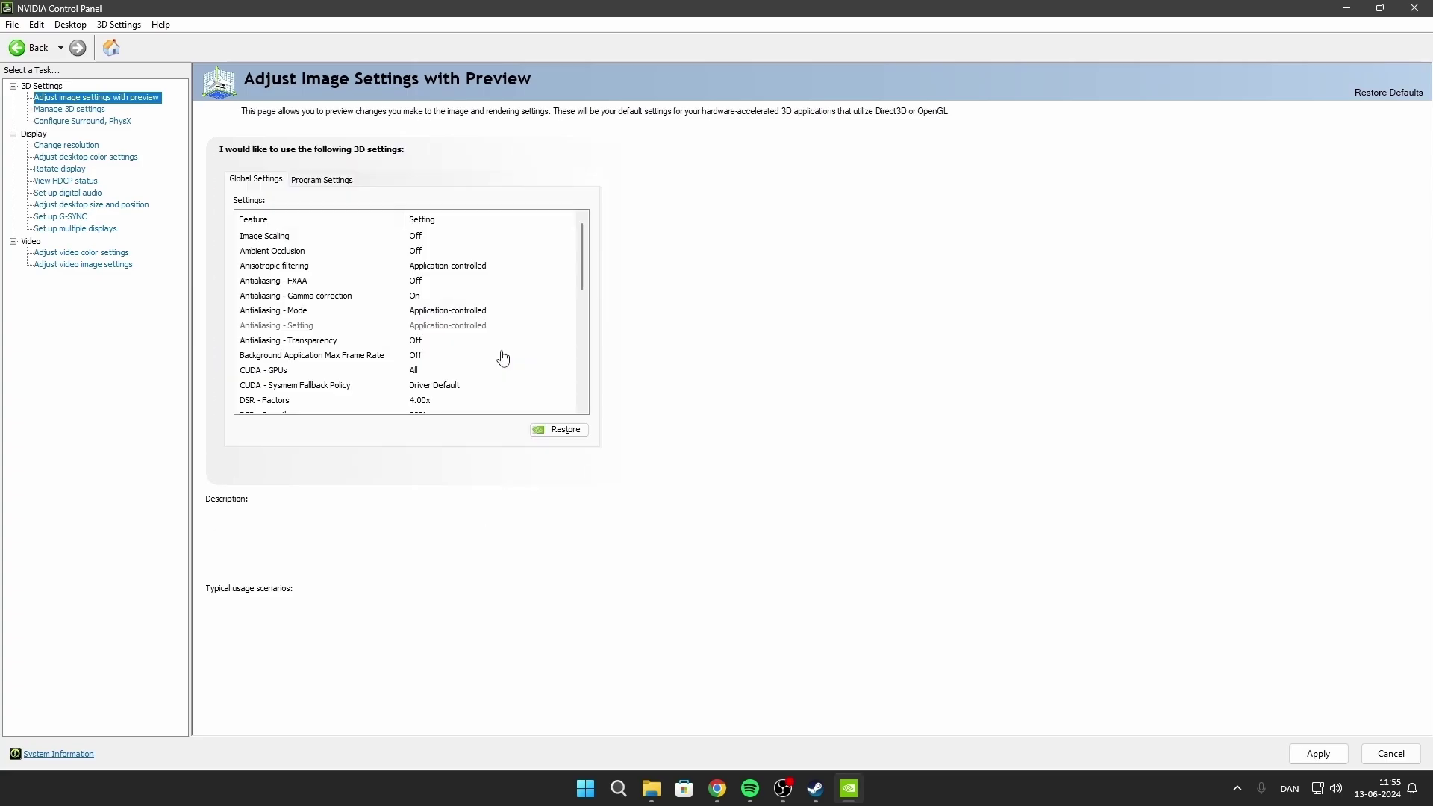
click(506, 357)
click(317, 181)
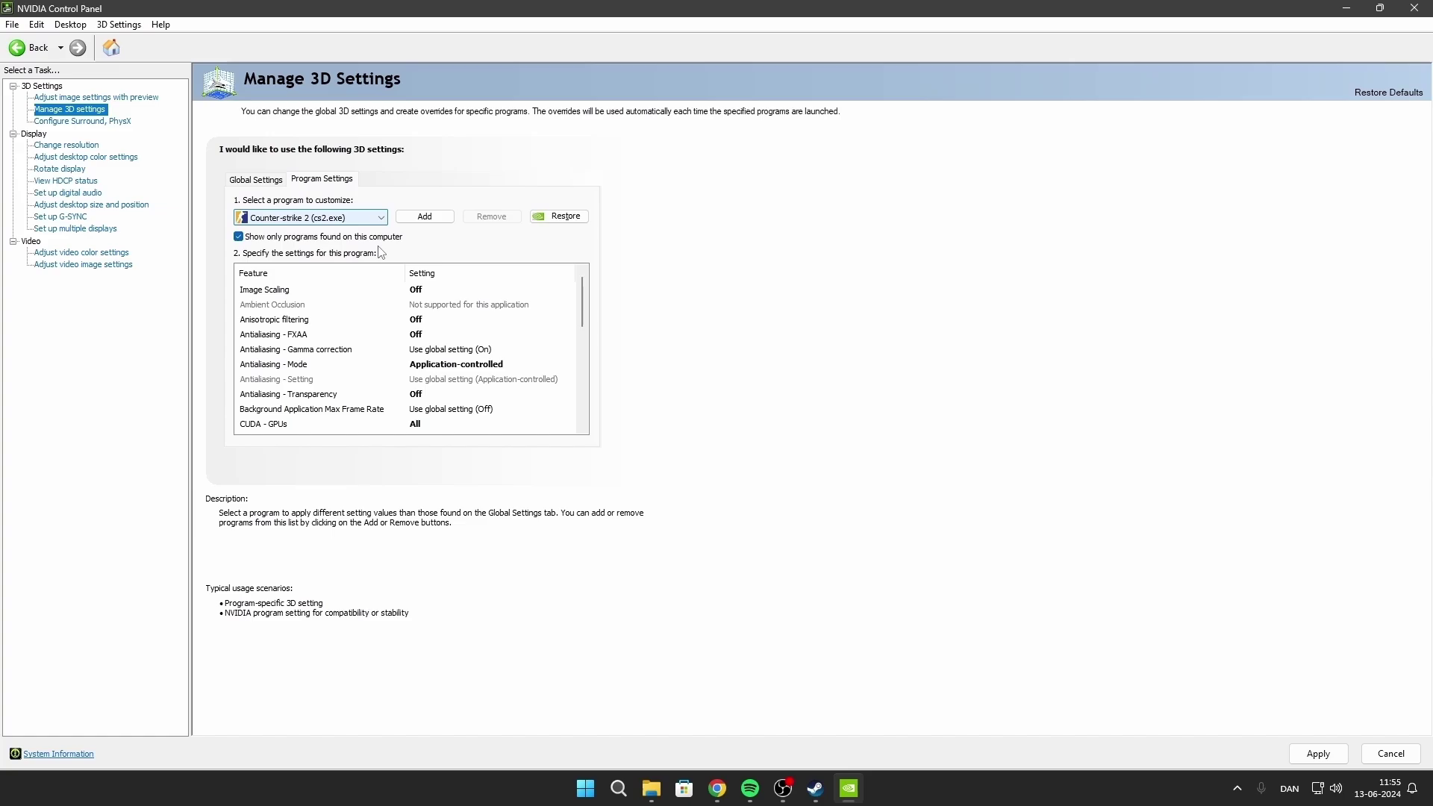
Set Image Scaling to Off for Counter-Strike 2.
click(420, 292)
click(420, 292)
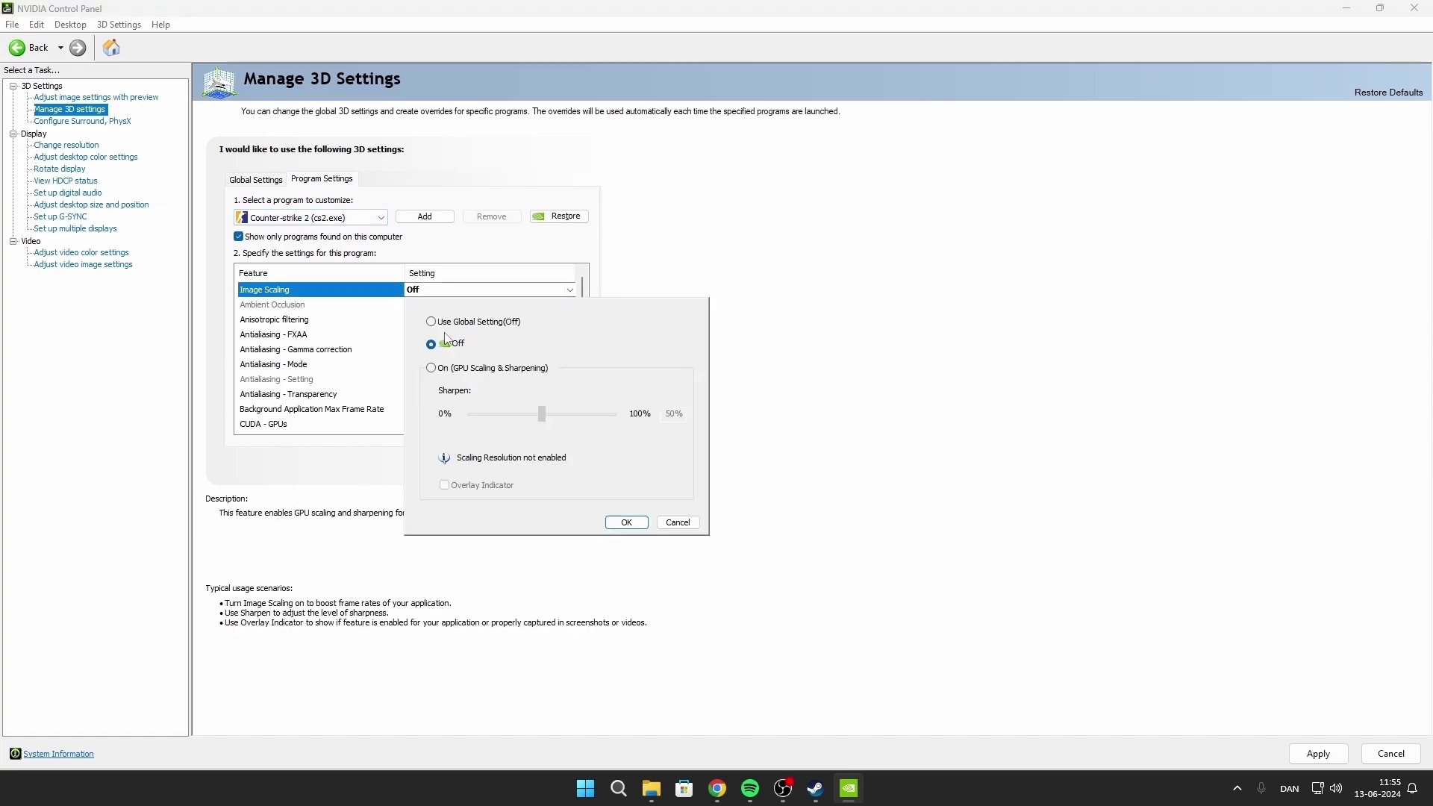
click(639, 521)
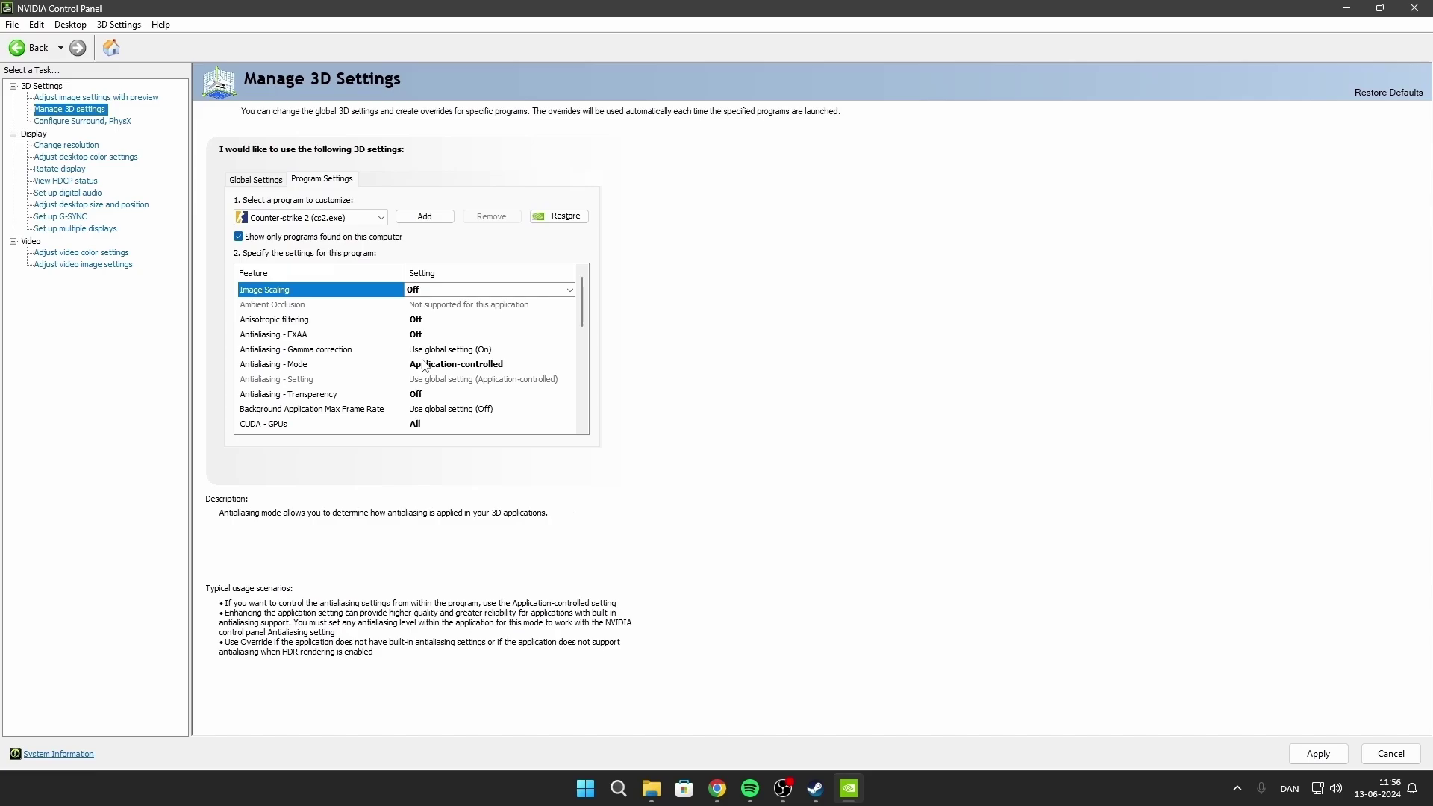
scroll(430, 365, down, 1)
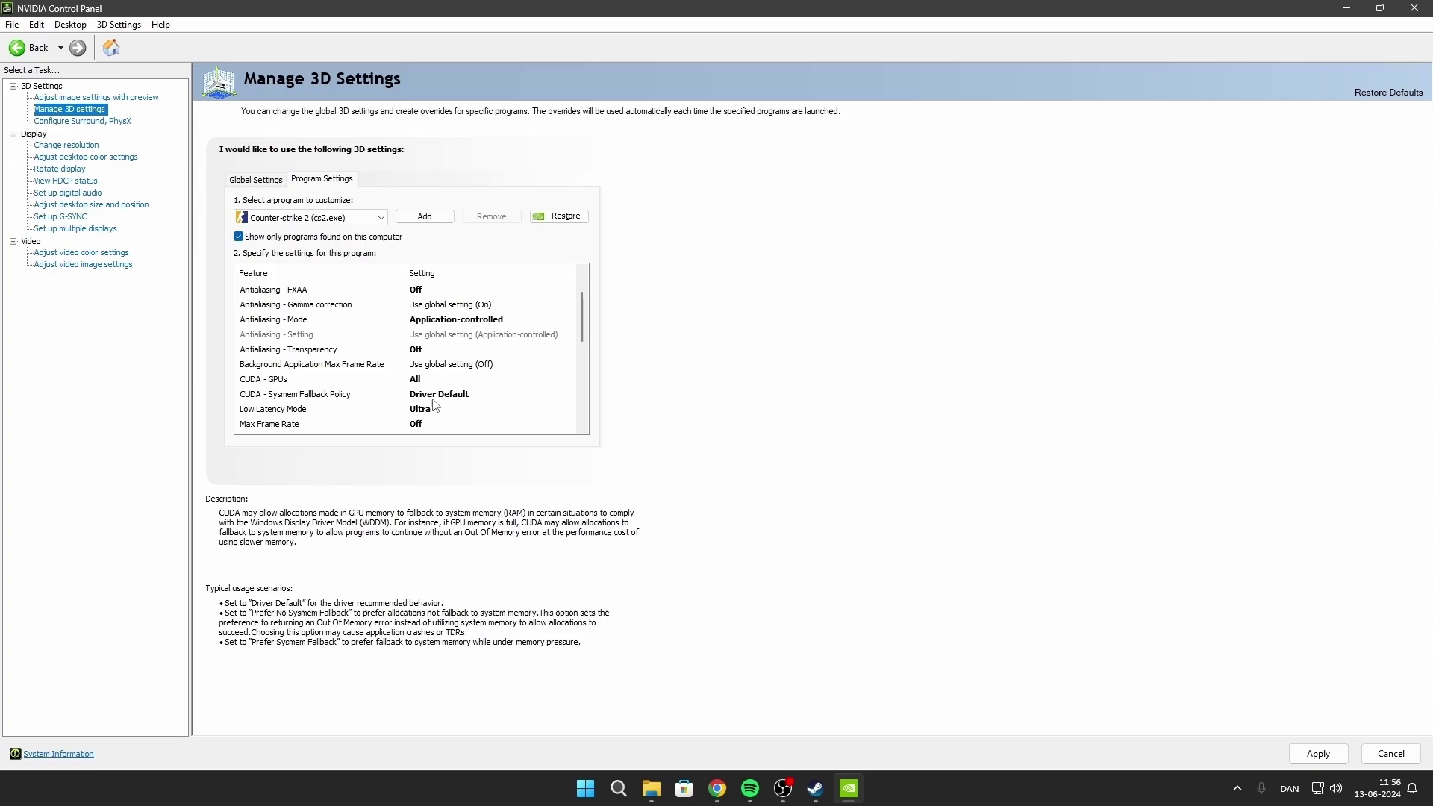
scroll(434, 420, down, 3)
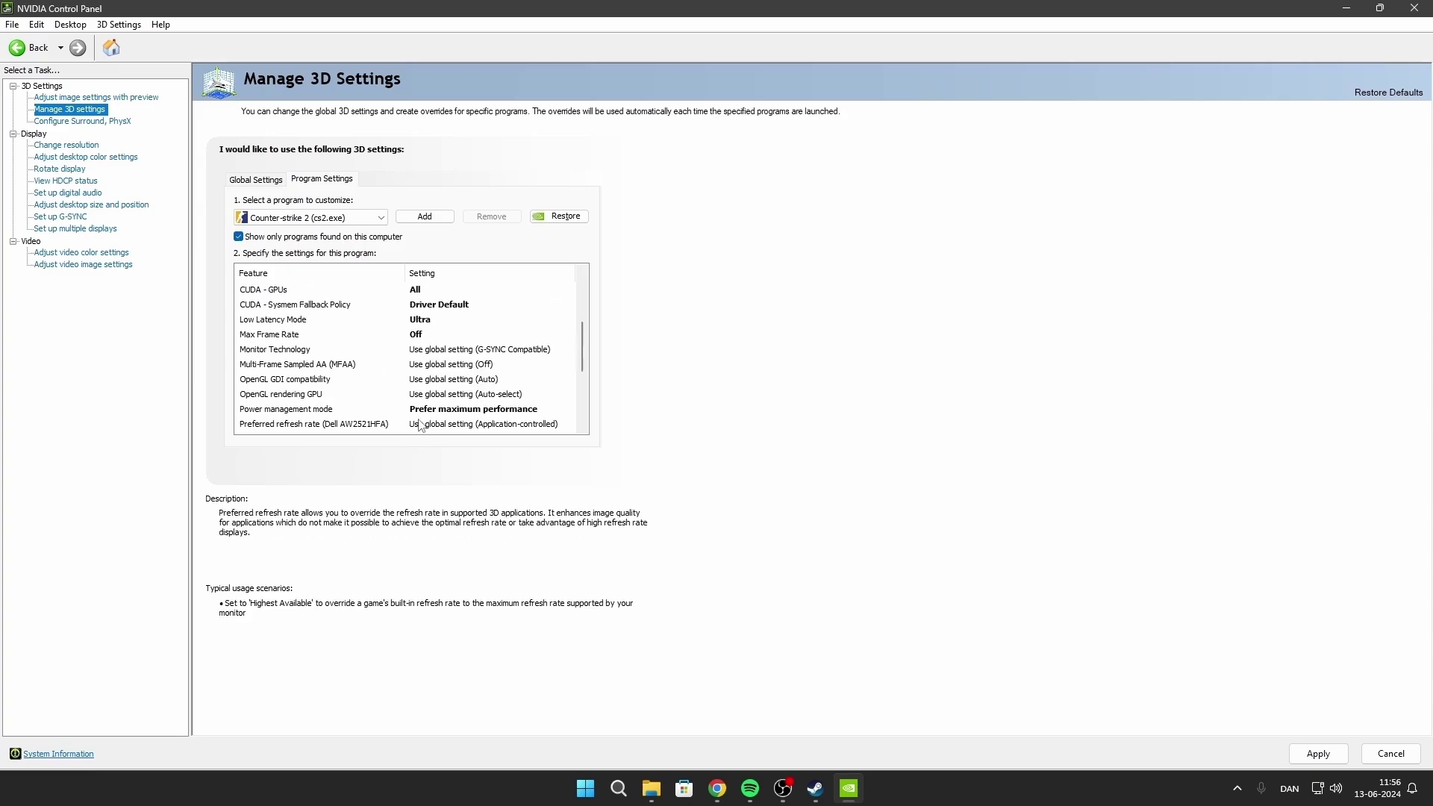
Set Power management mode to Prefer maximum performance and apply the profile.
click(423, 365)
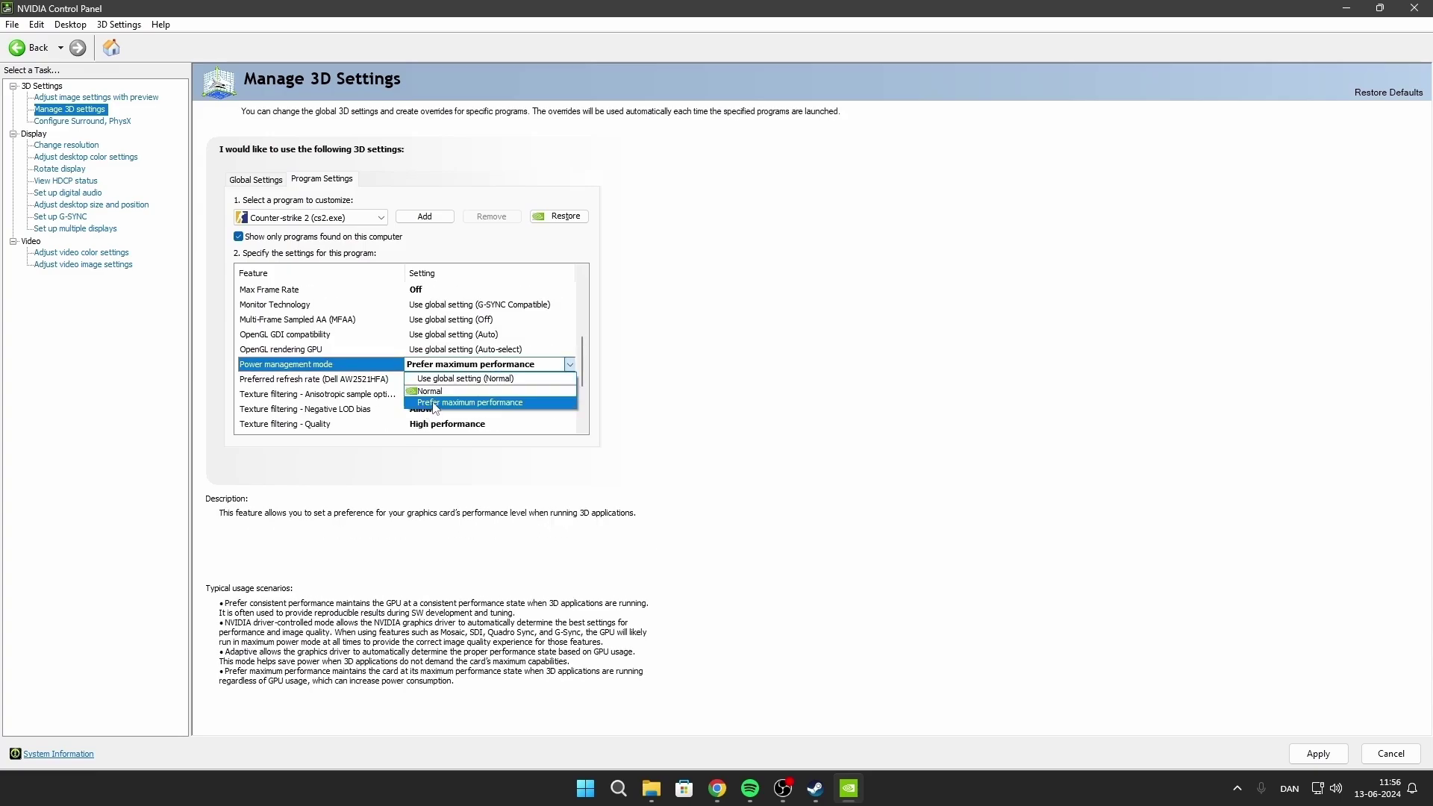
click(452, 370)
scroll(451, 373, down, 1)
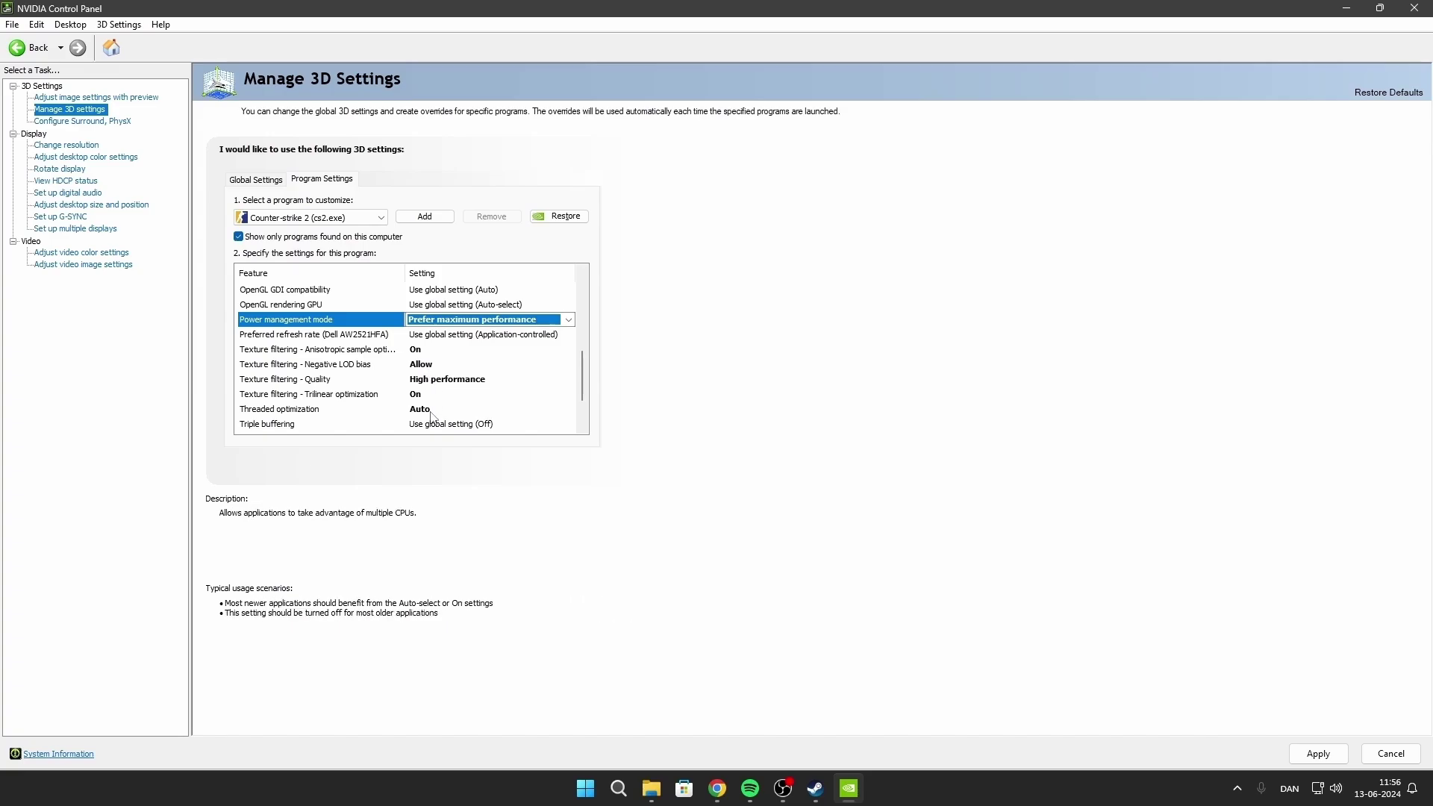
scroll(435, 419, down, 2)
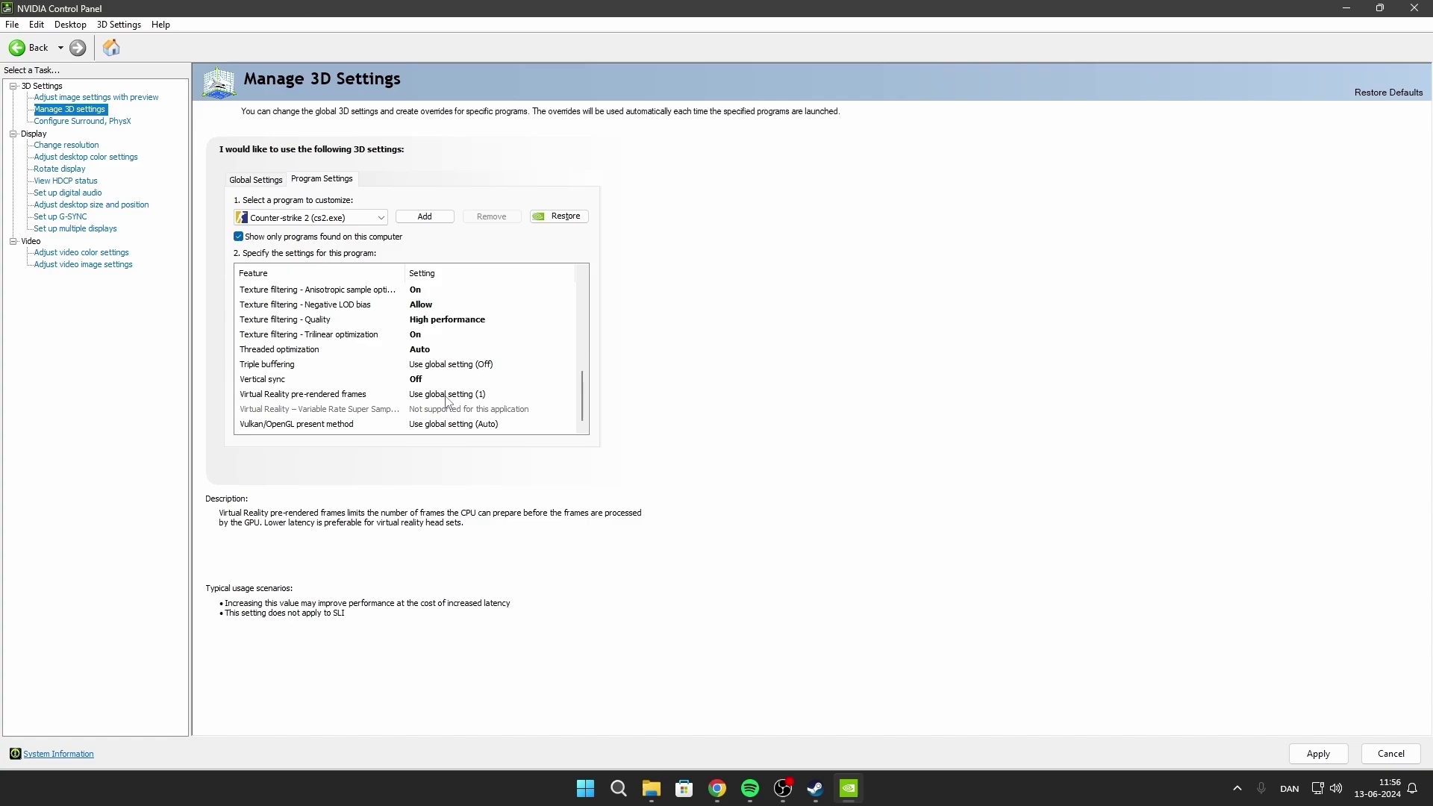
click(1298, 748)
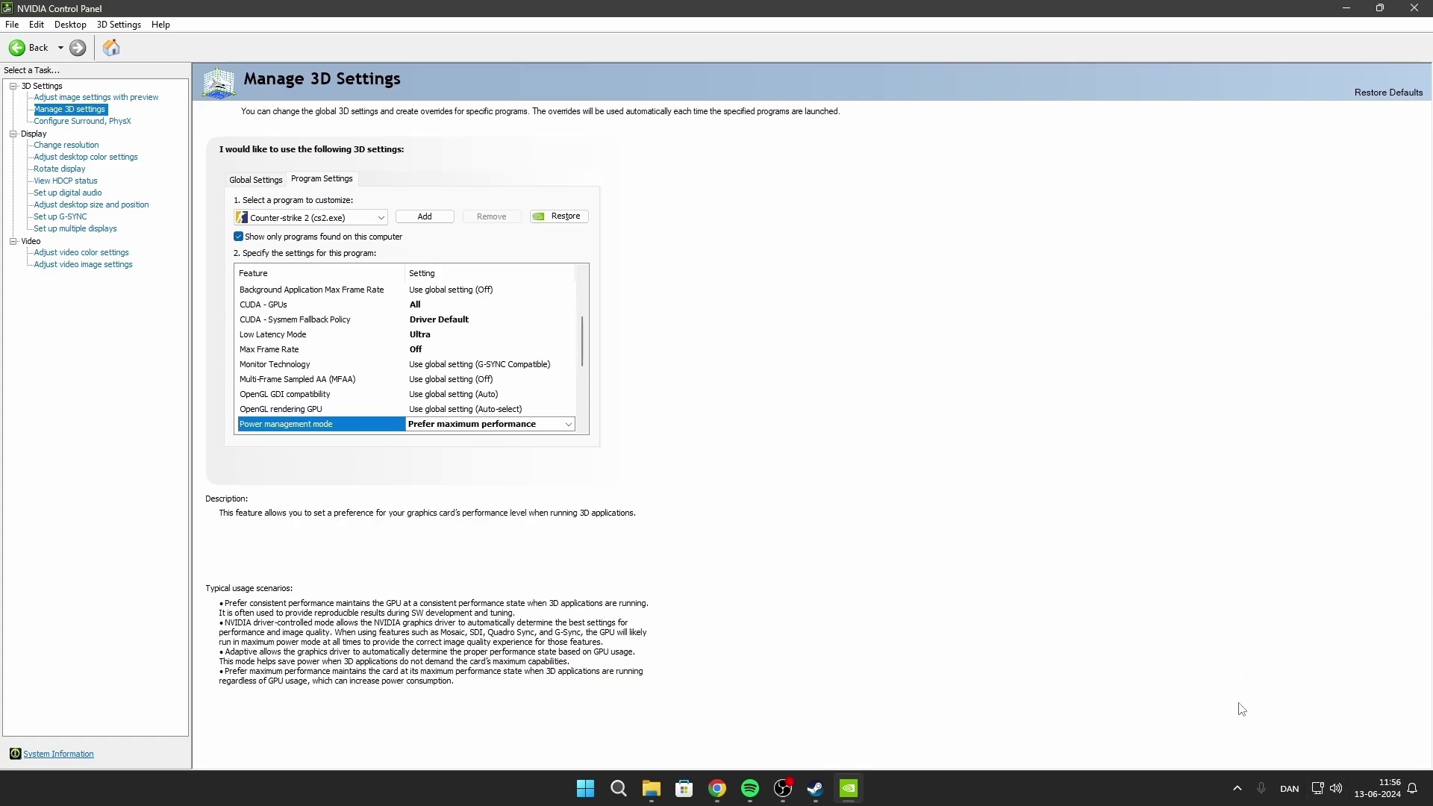
Check Change resolution, keeping the display at 1920 × 1080 and 240Hz.
click(106, 158)
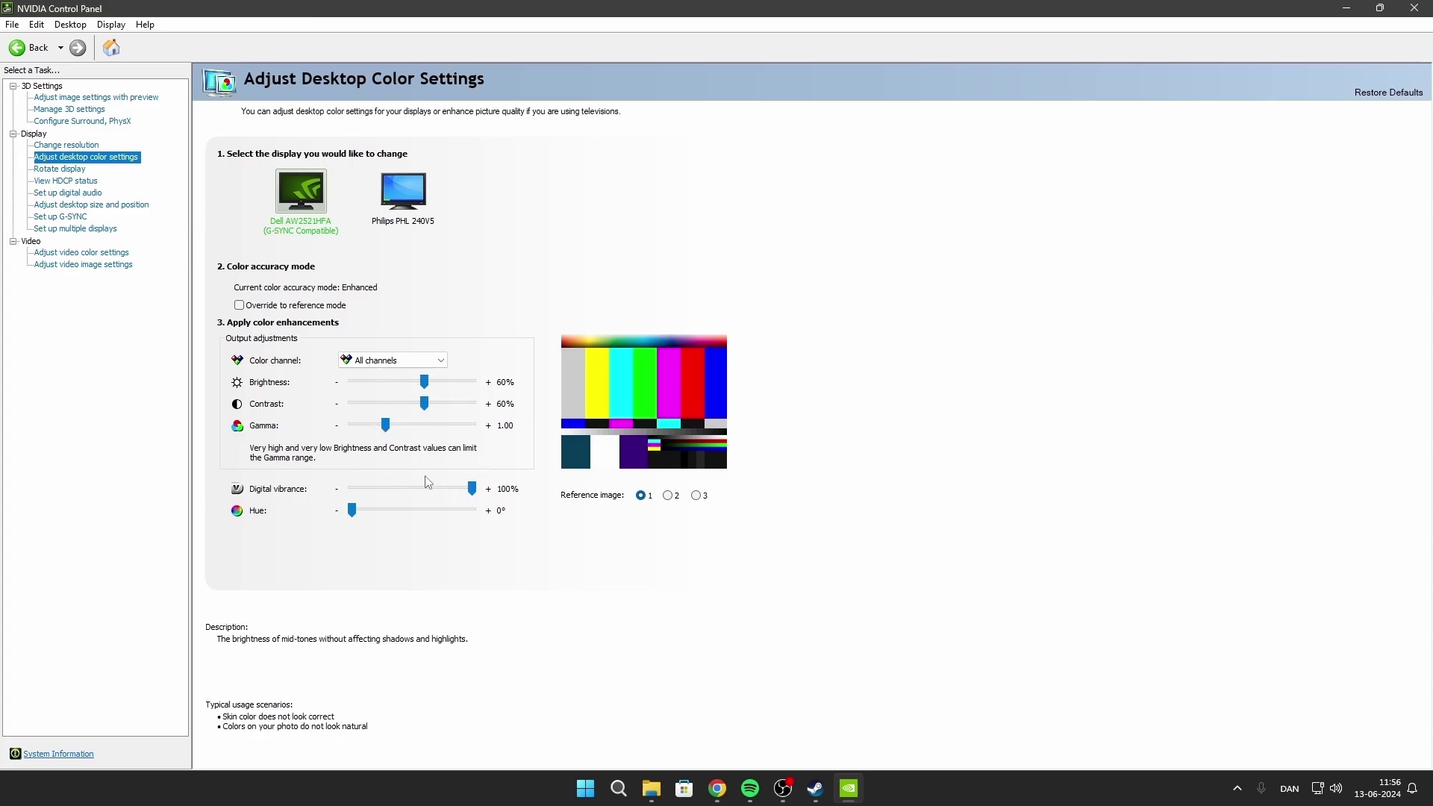
click(71, 147)
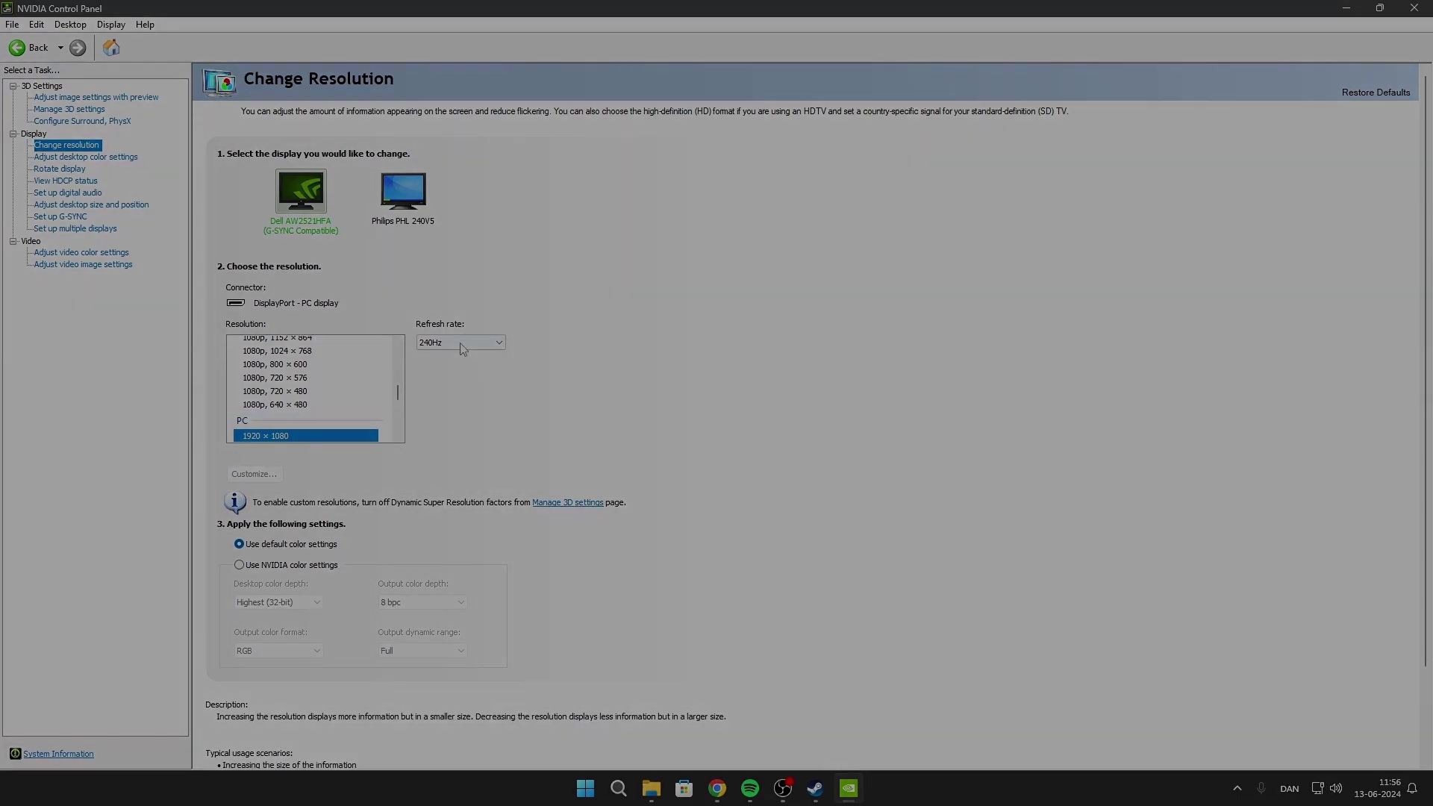
click(461, 341)
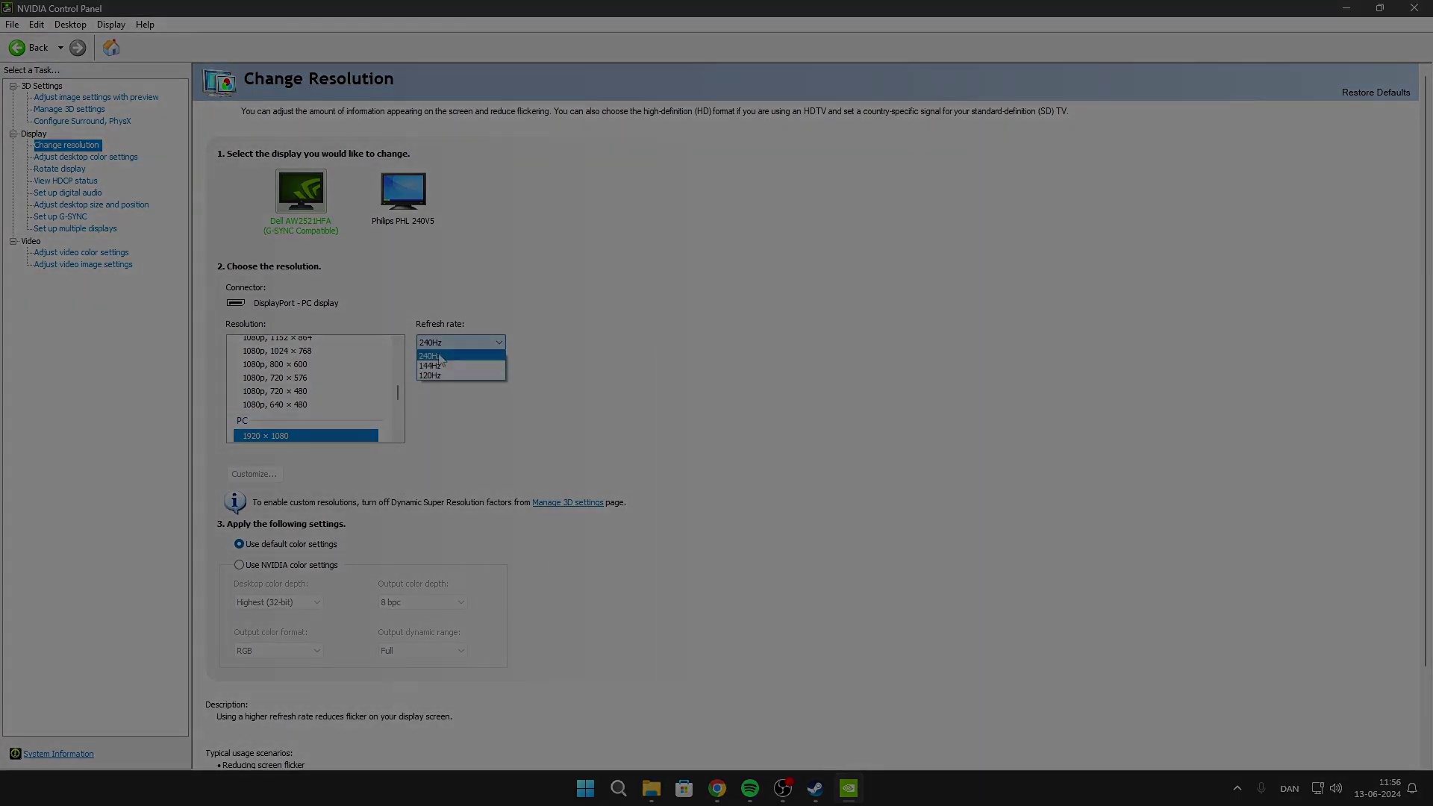
click(448, 352)
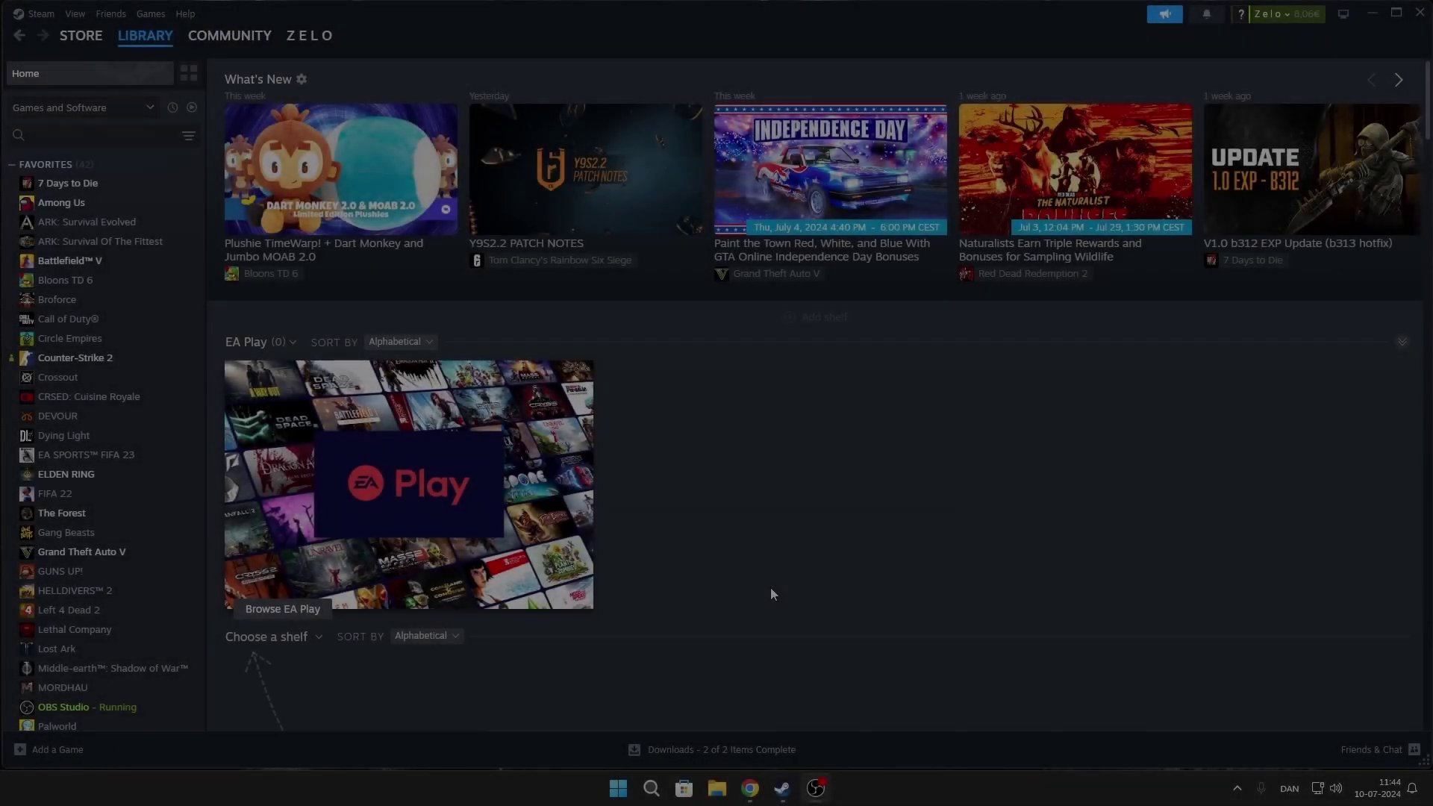
Open Counter-Strike 2's Properties from the Steam library.
mouse_move(146, 37)
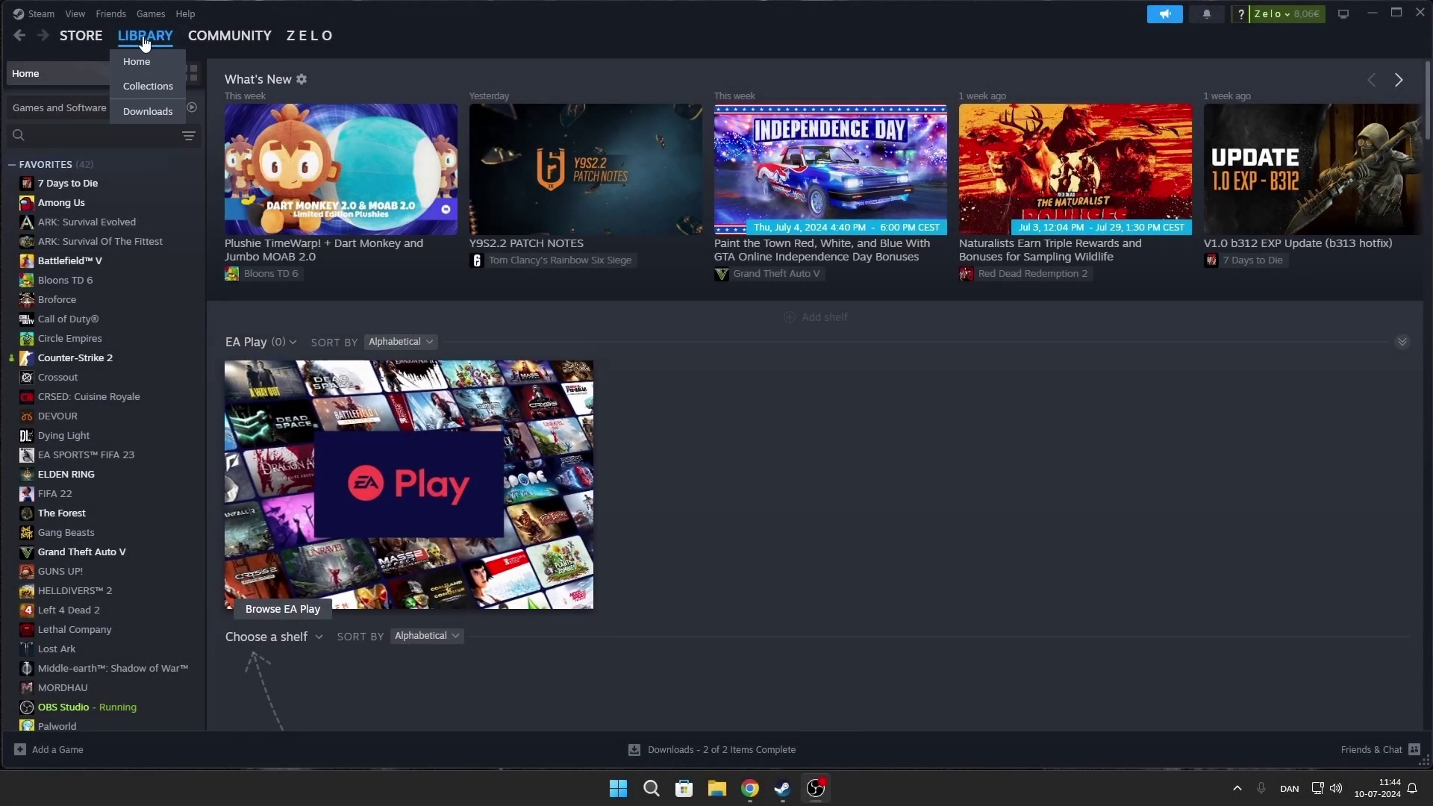
click(135, 66)
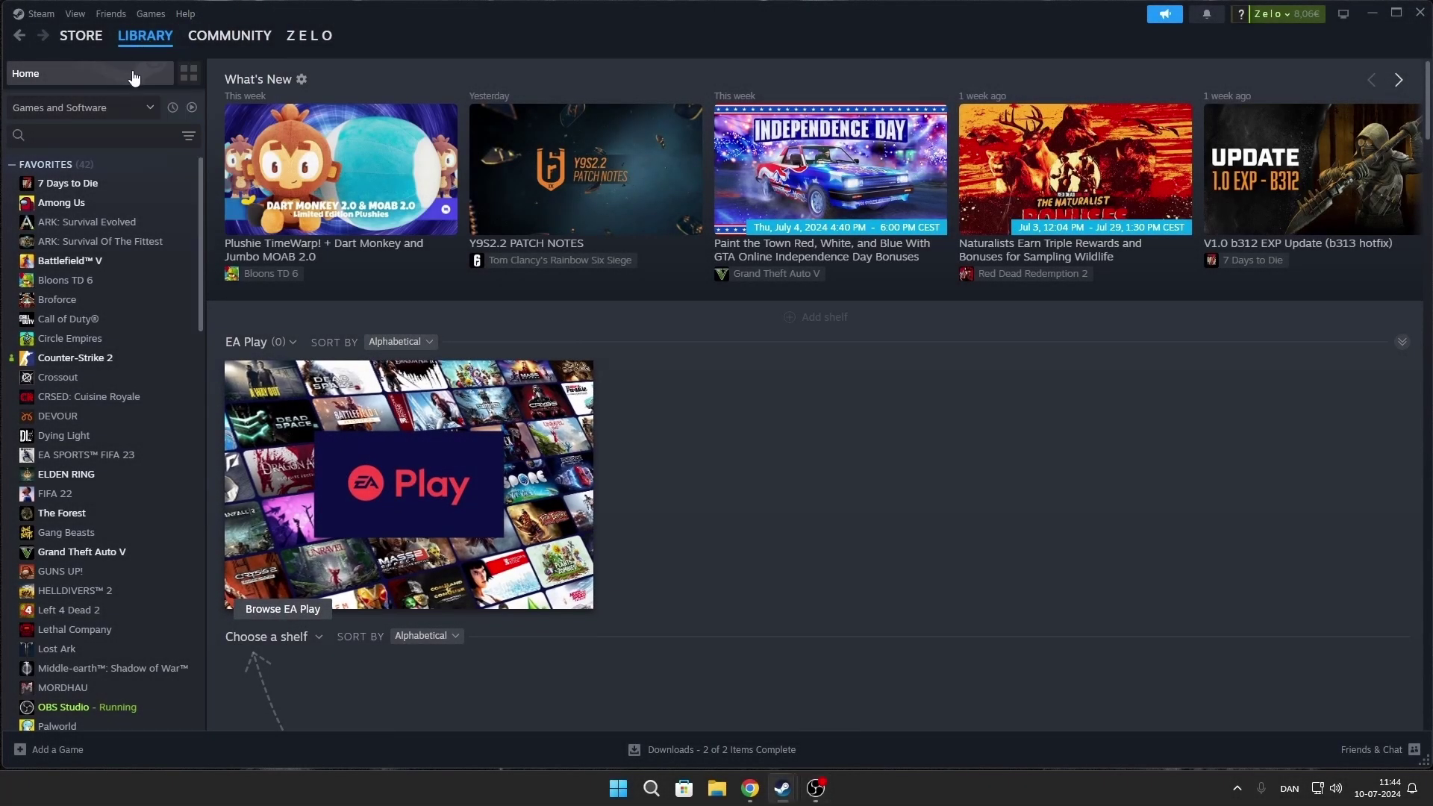
right_click(64, 359)
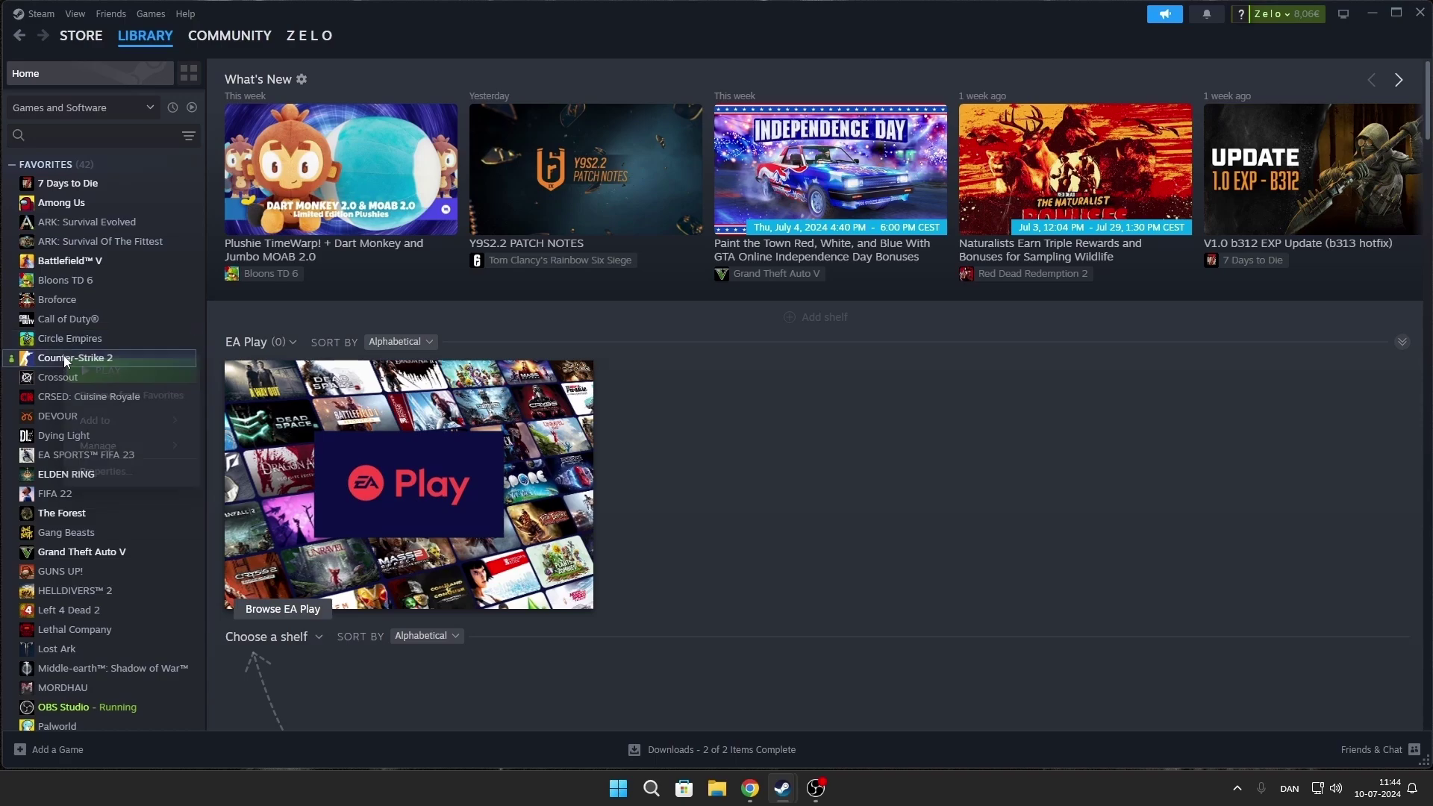
click(112, 475)
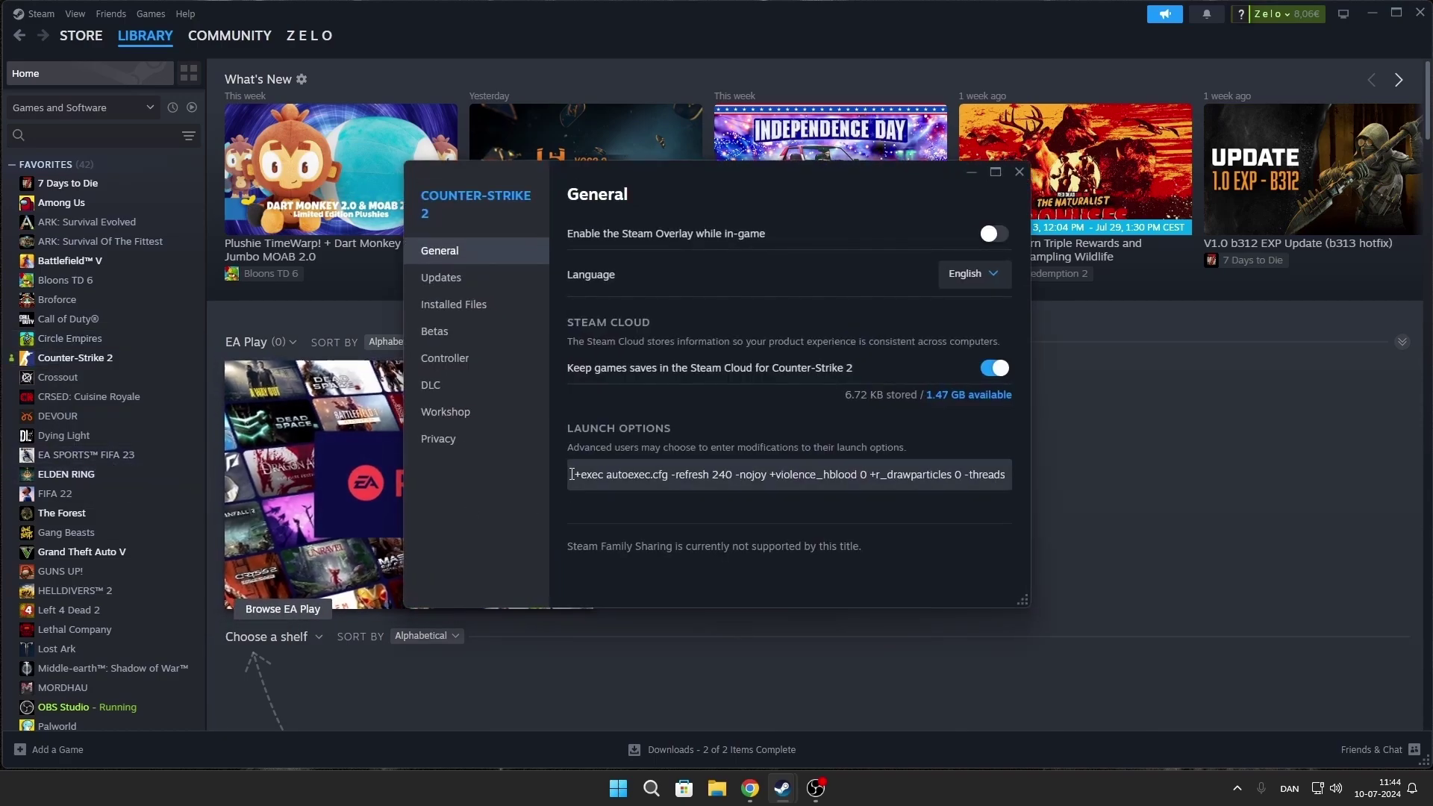
Review the launch options, including -refresh 240 and -w 1280 -h 960, then close Properties.
drag(575, 475, 693, 490)
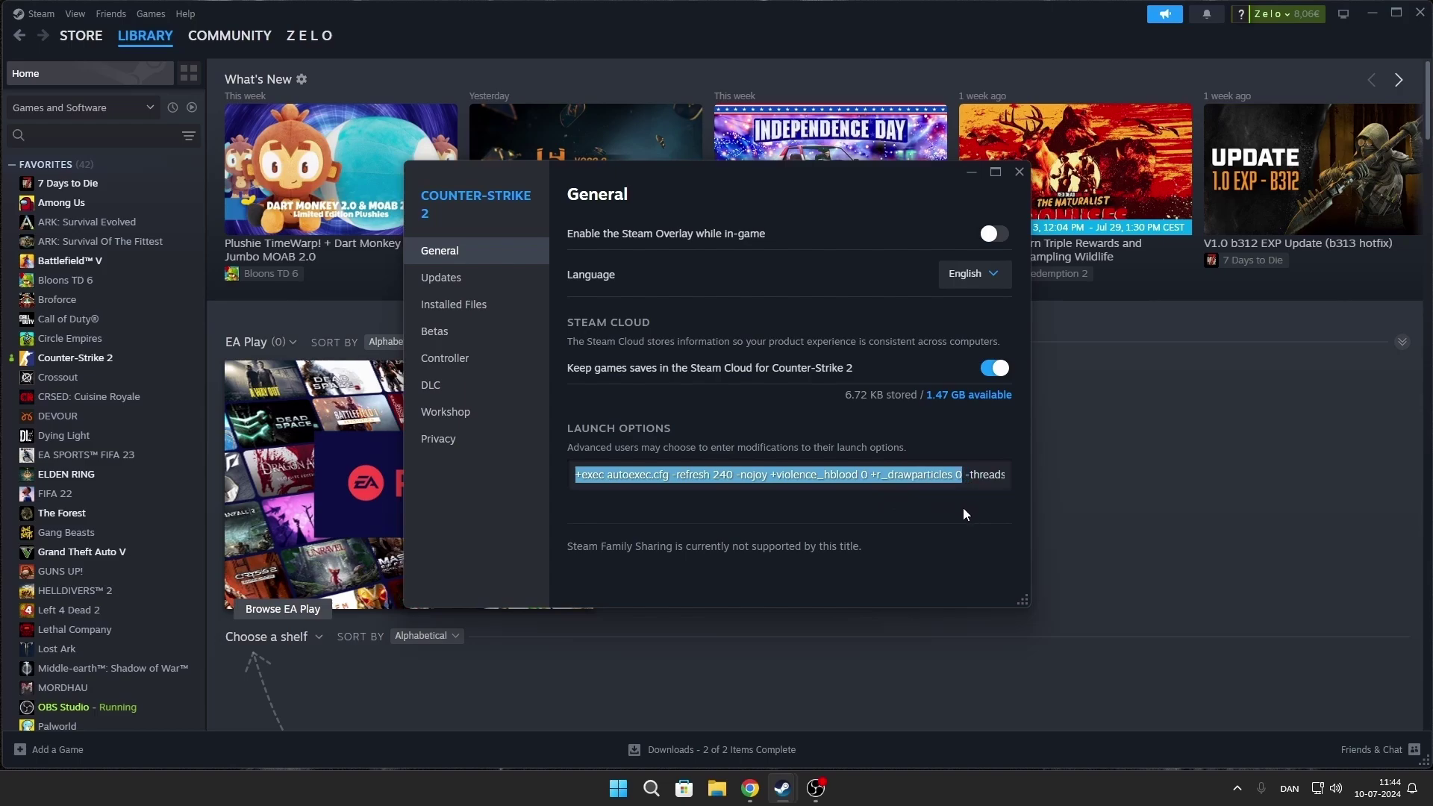
drag(963, 513, 769, 490)
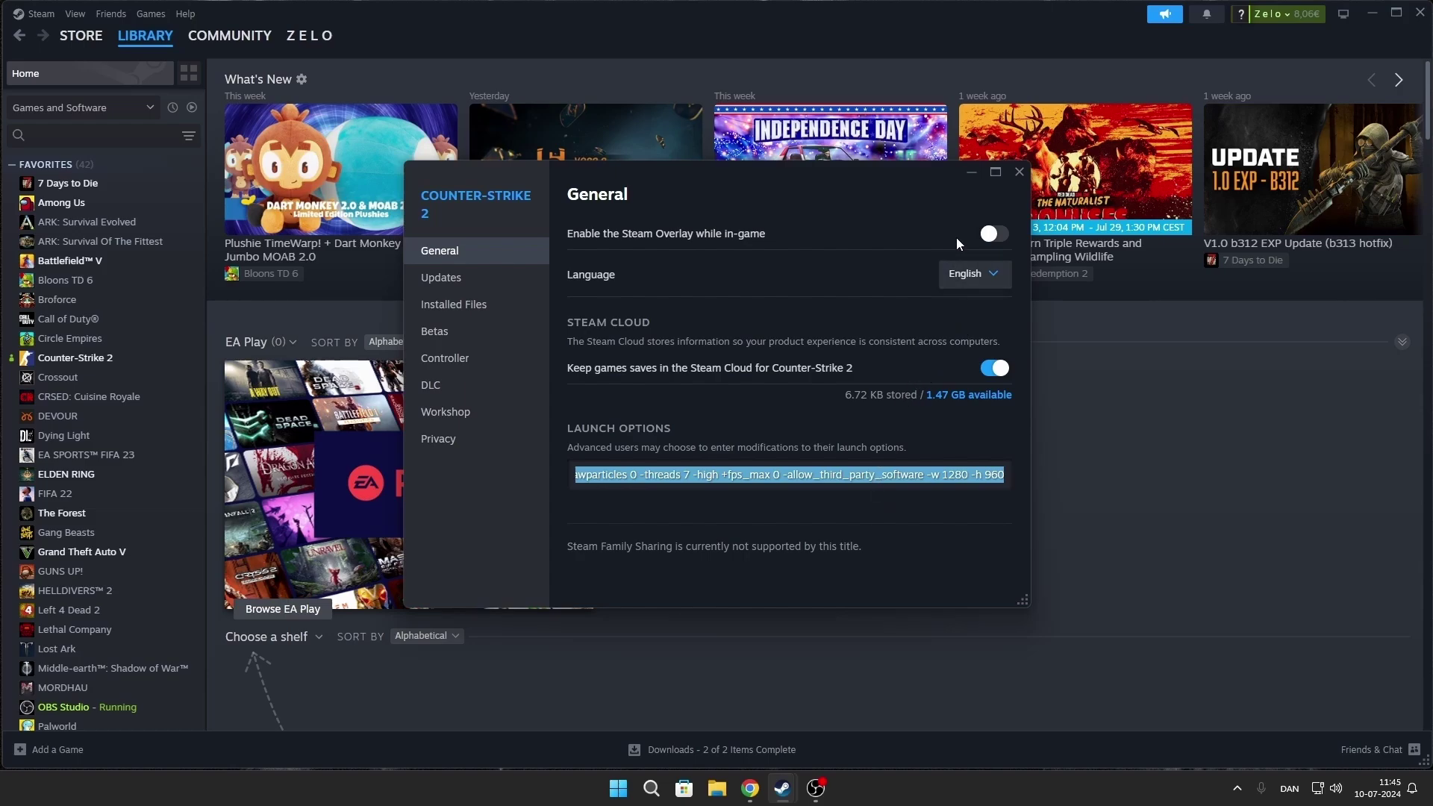
click(975, 173)
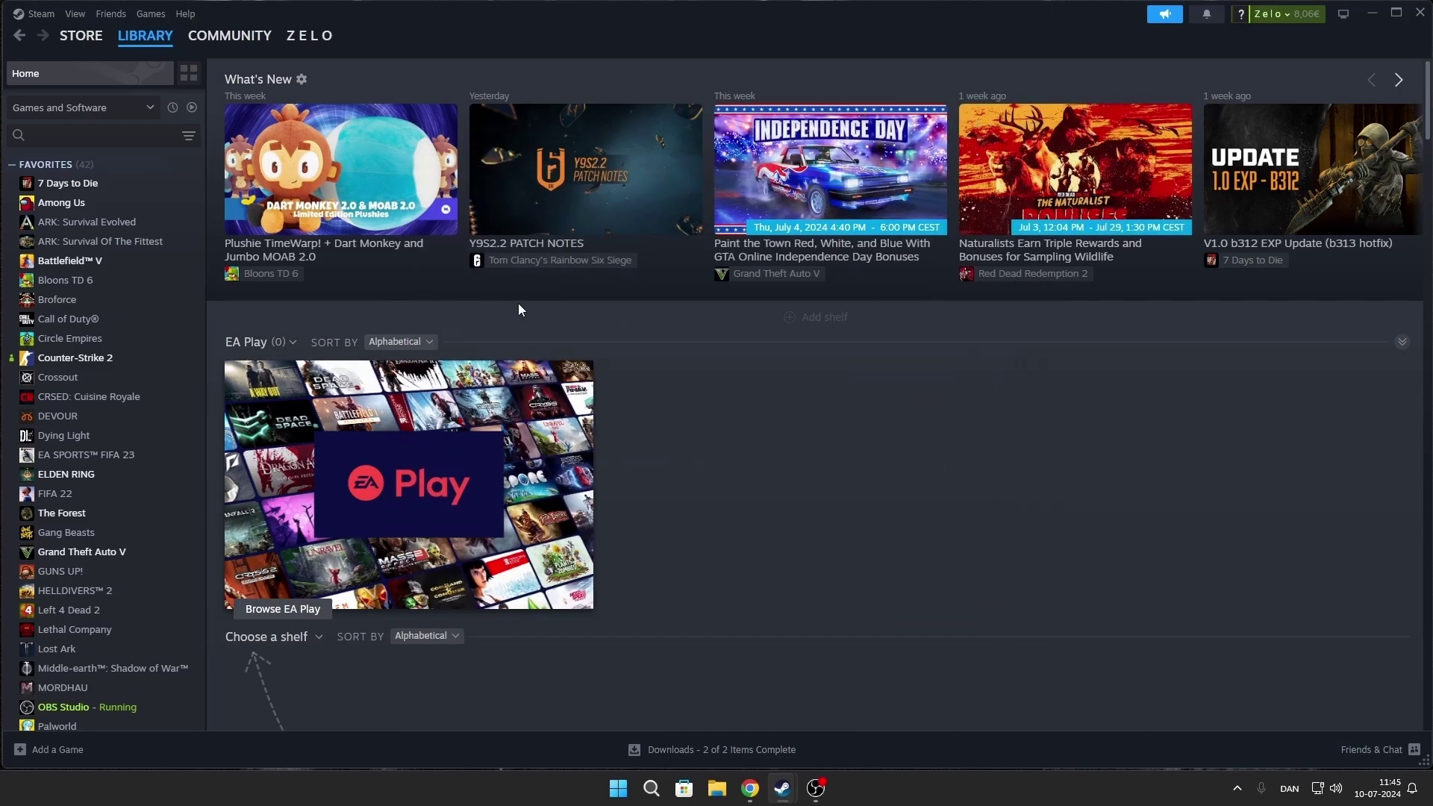
click(95, 359)
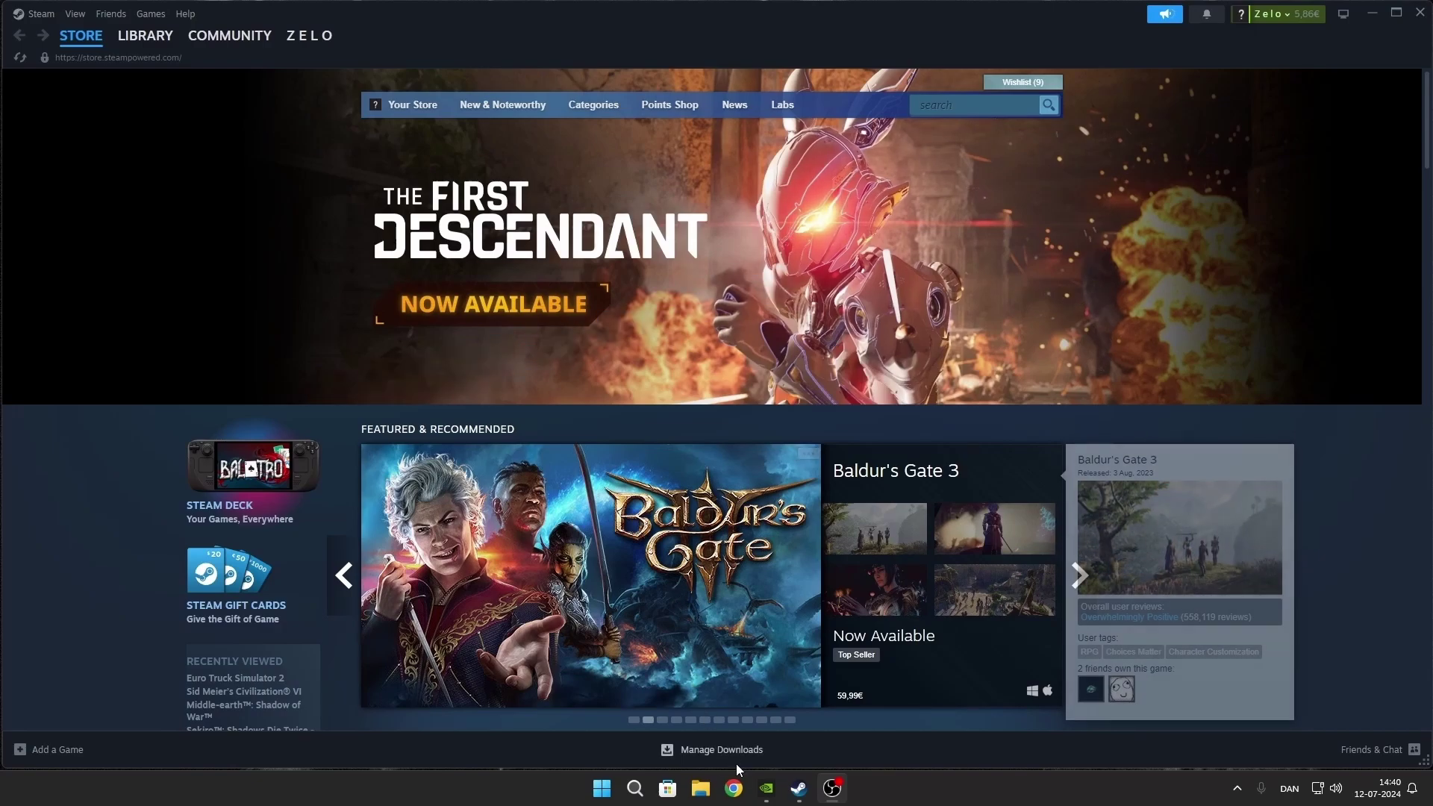
Search 'nvidia app' in a maximized Chrome window and open NVIDIA's official download page.
click(734, 788)
double_click(843, 230)
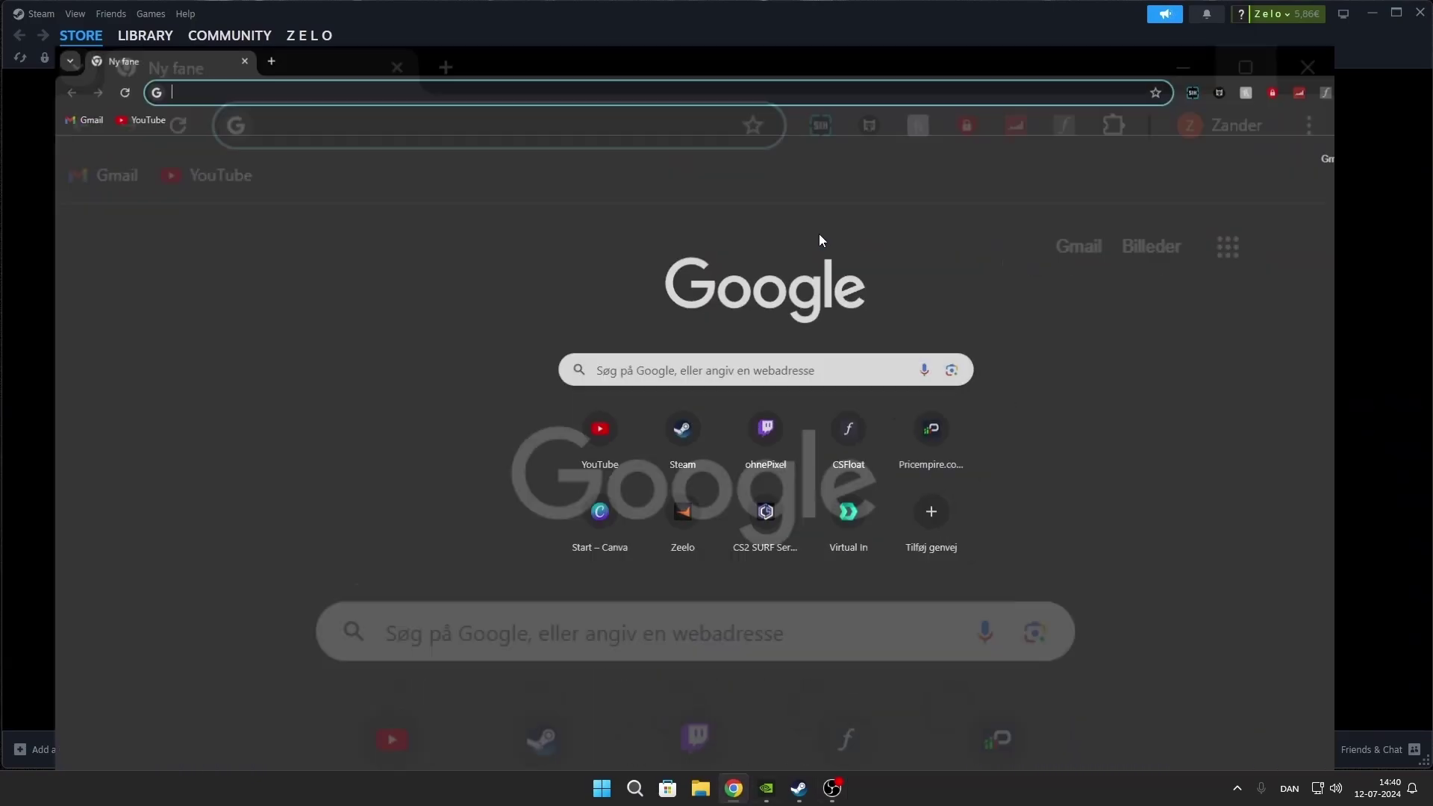
text(nvida)
key(BackSpace)
key(BackSpace)
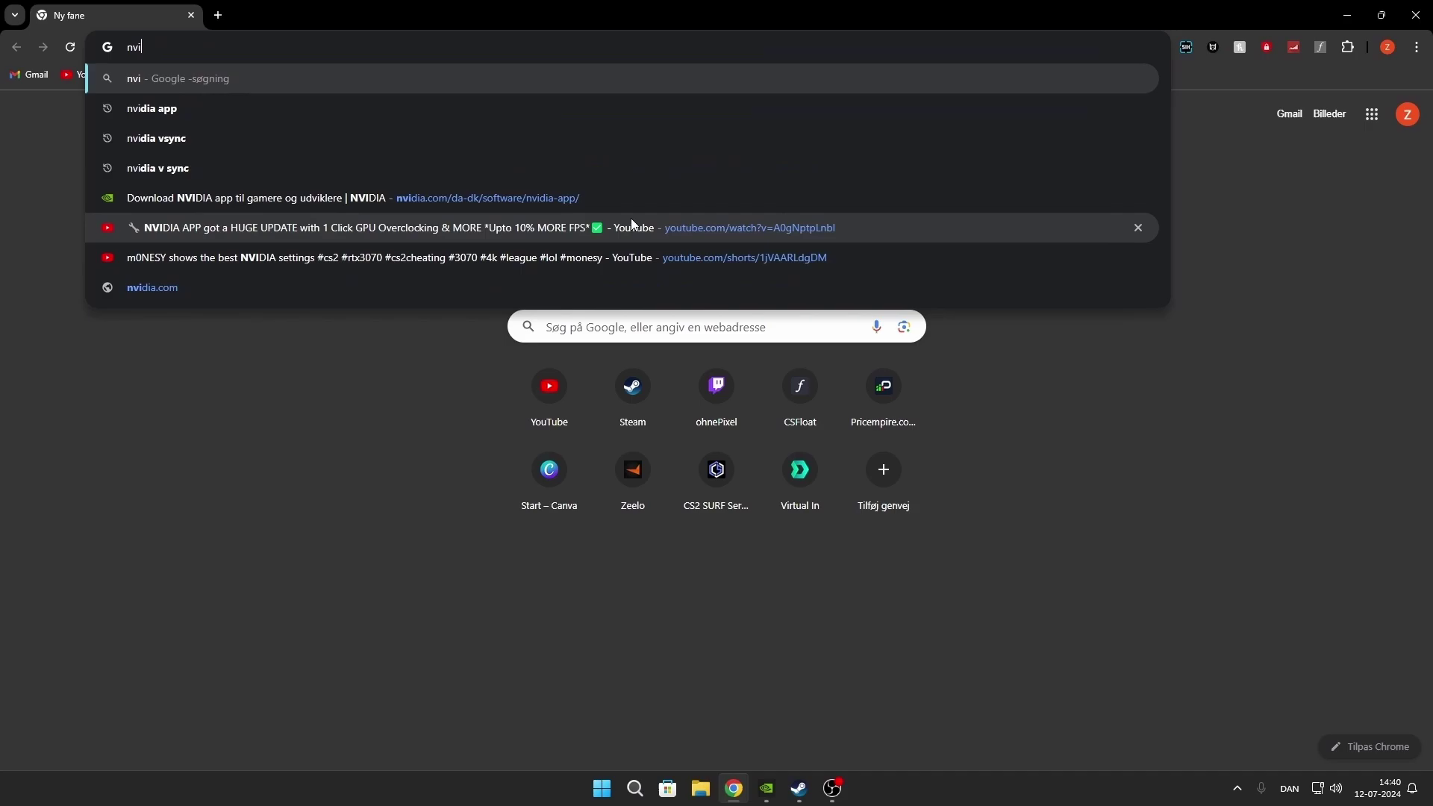
text(dia app)
key(Right)
key(Return)
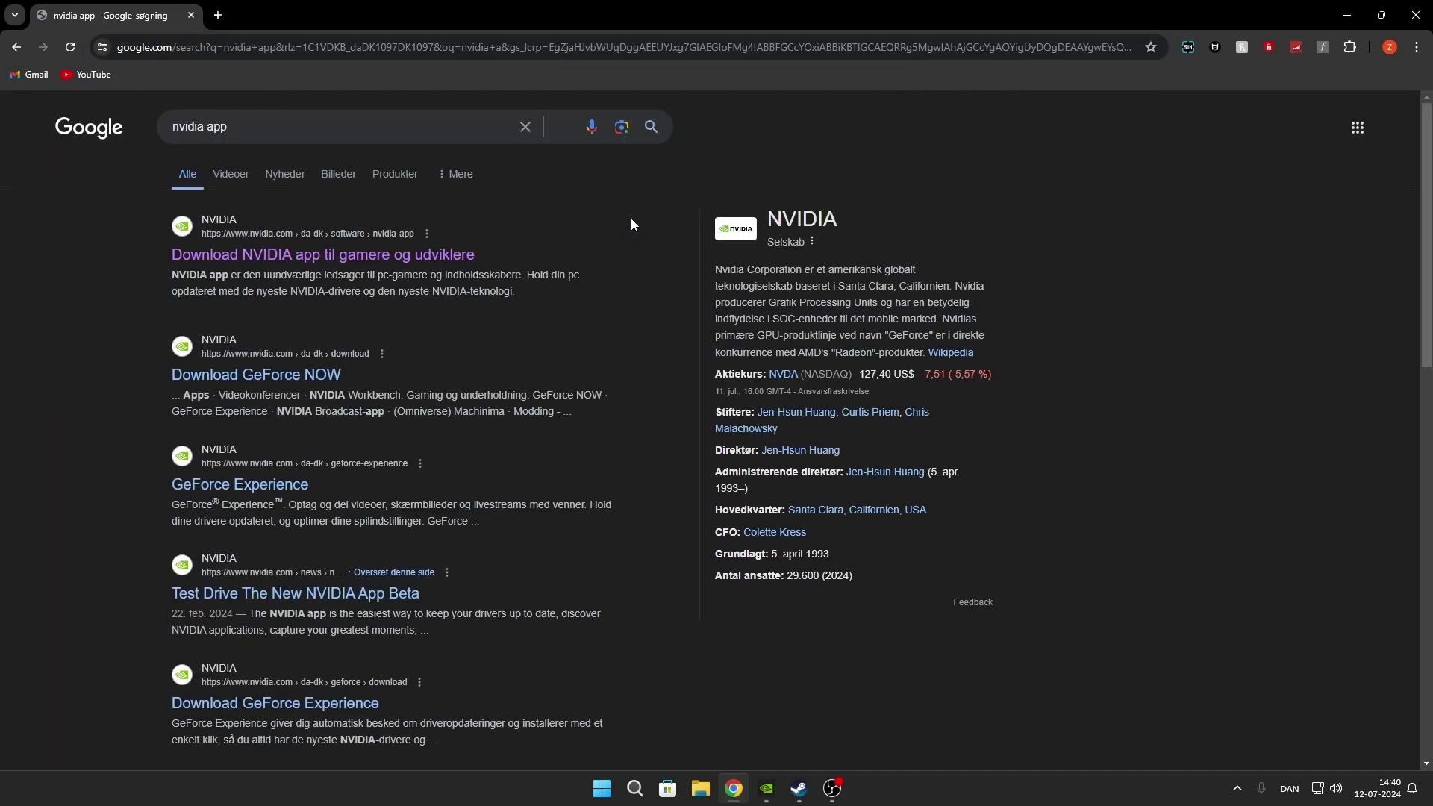
click(401, 261)
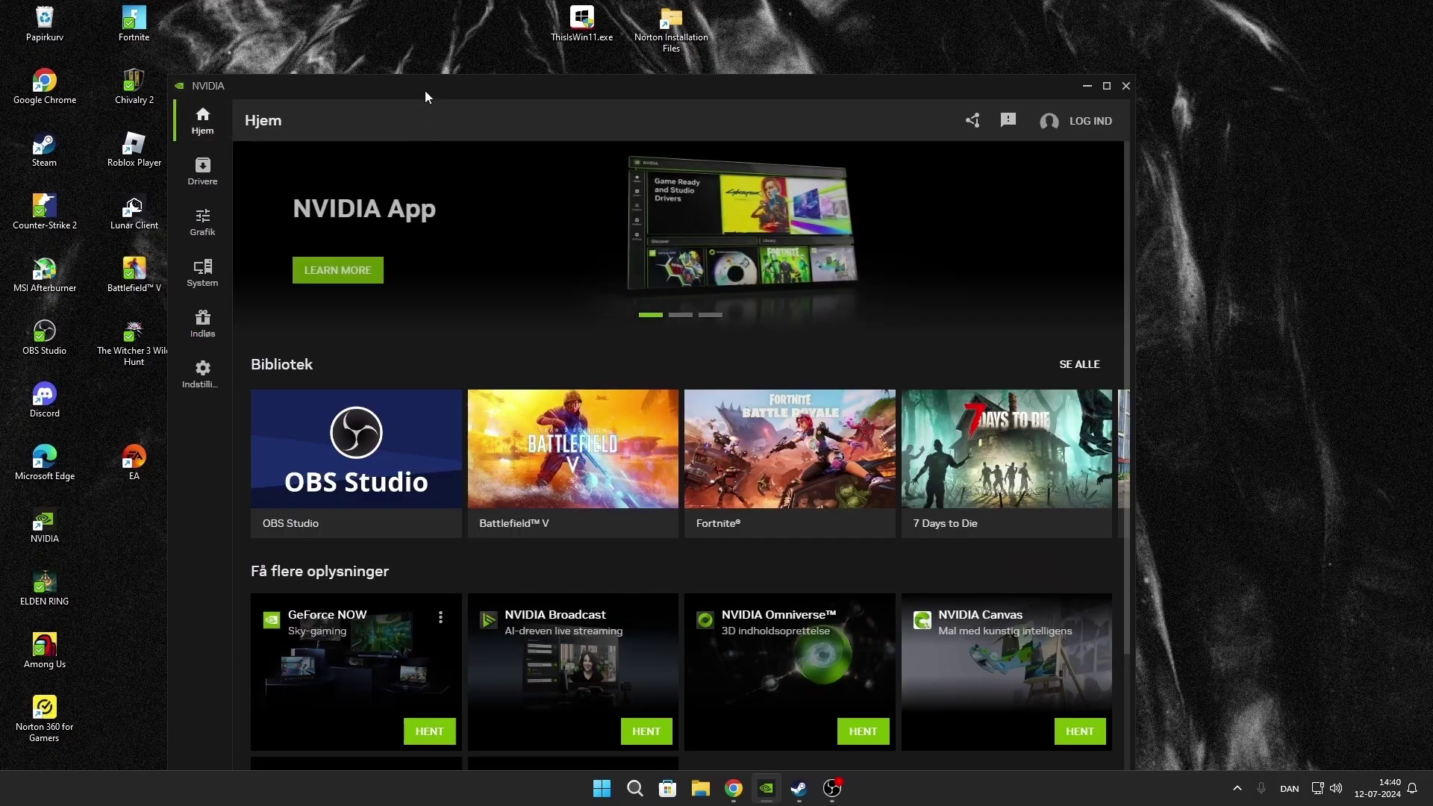
View System > Ydeevne with automatic optimisation on, GPU +102 MHz and VRAM +200 MHz.
drag(423, 91, 447, 50)
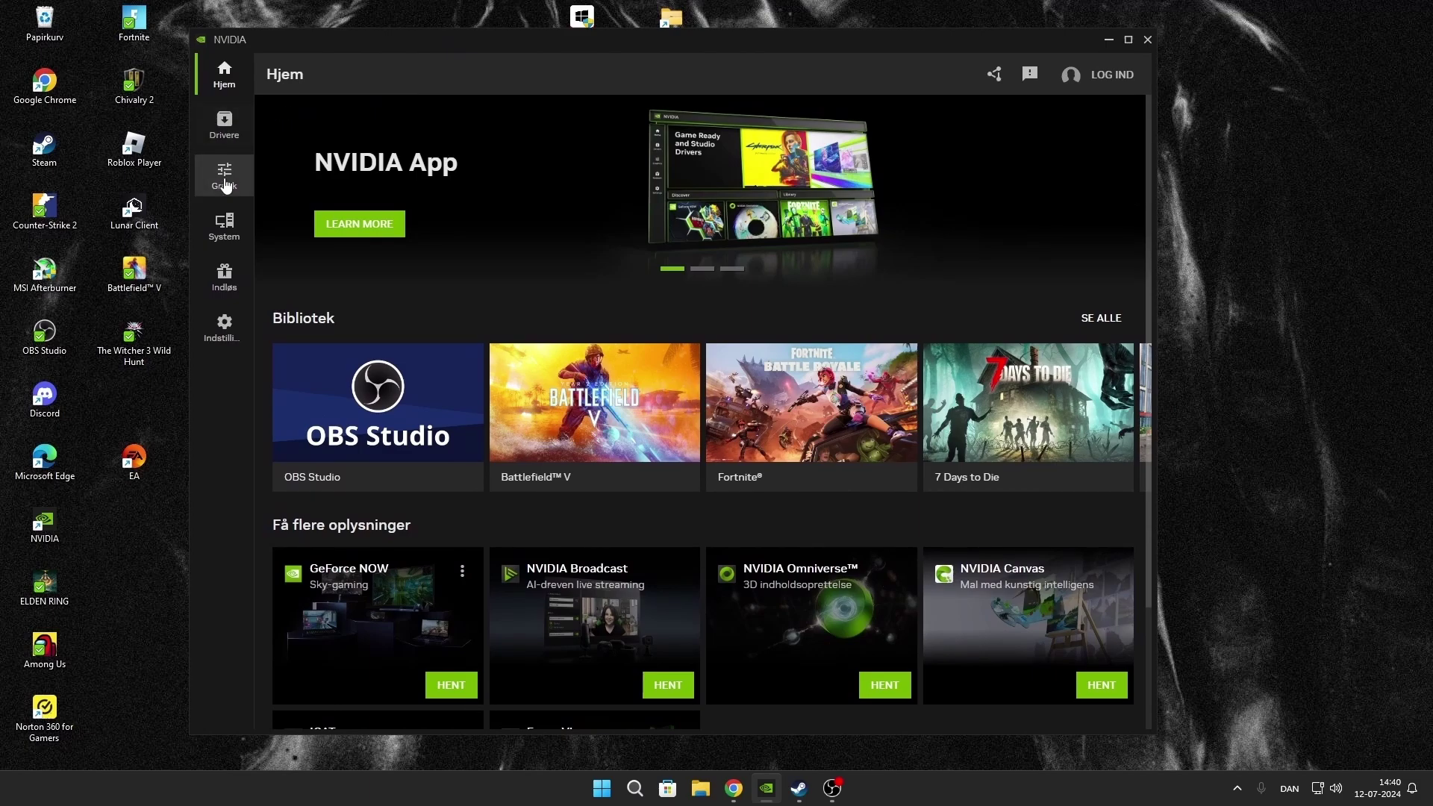
click(224, 233)
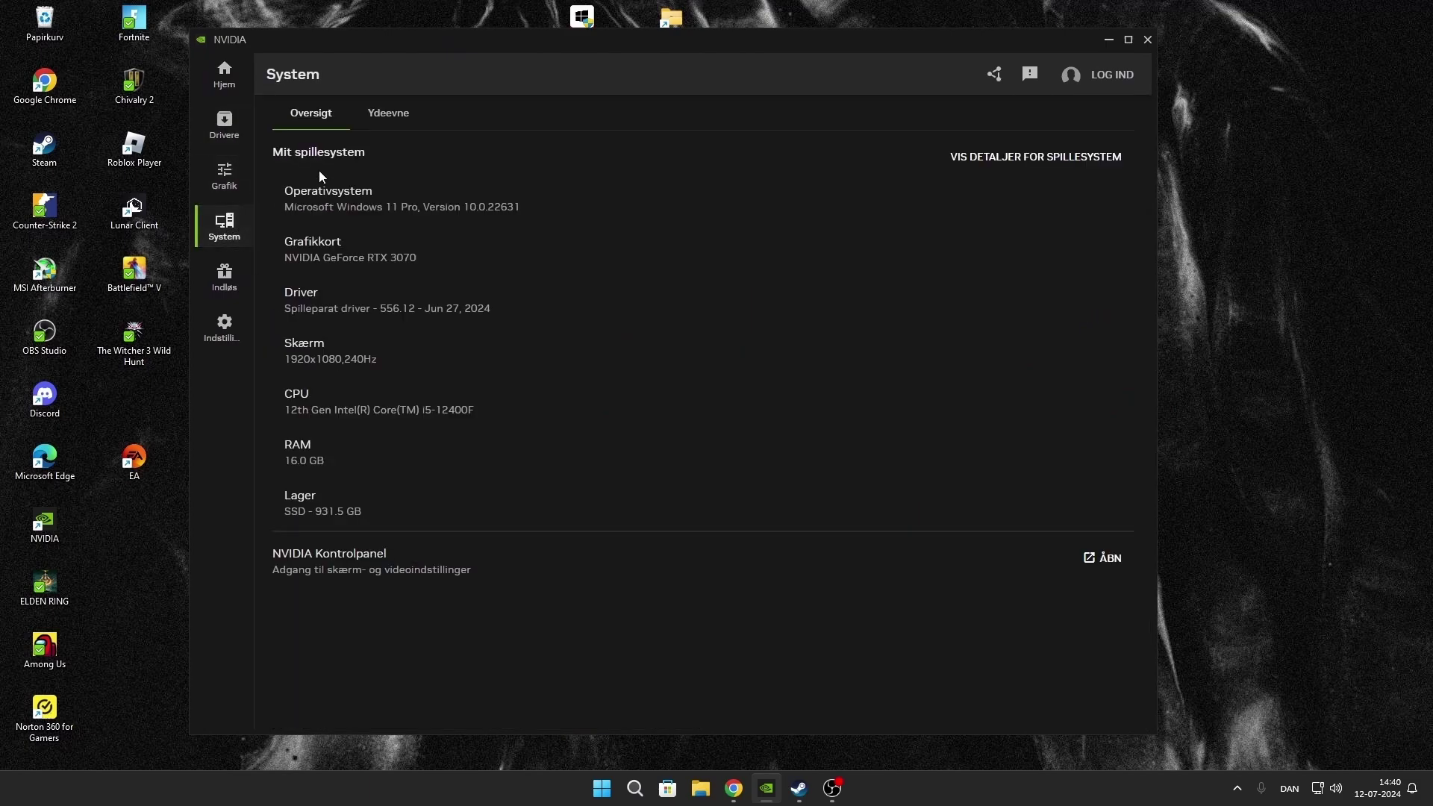
click(390, 118)
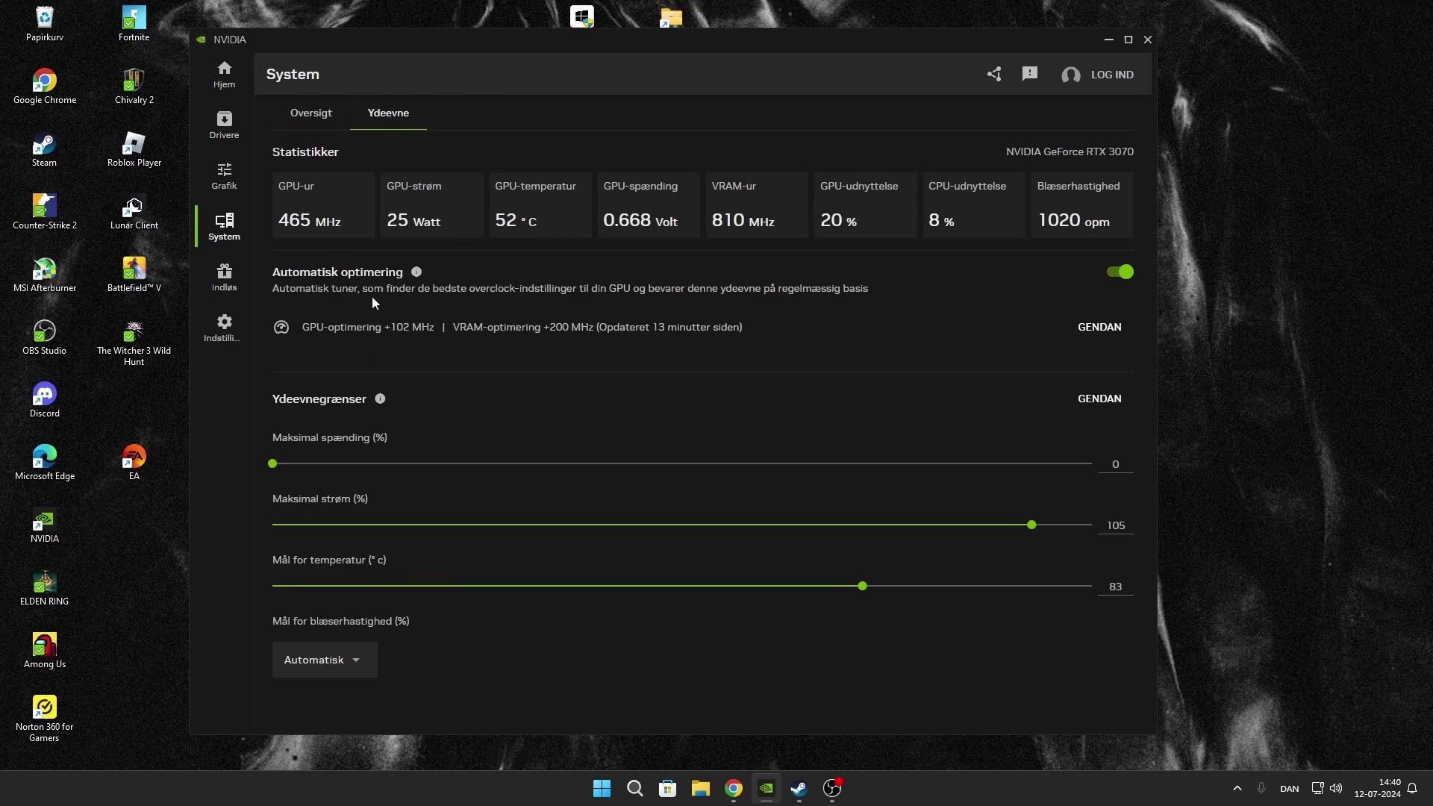
click(417, 273)
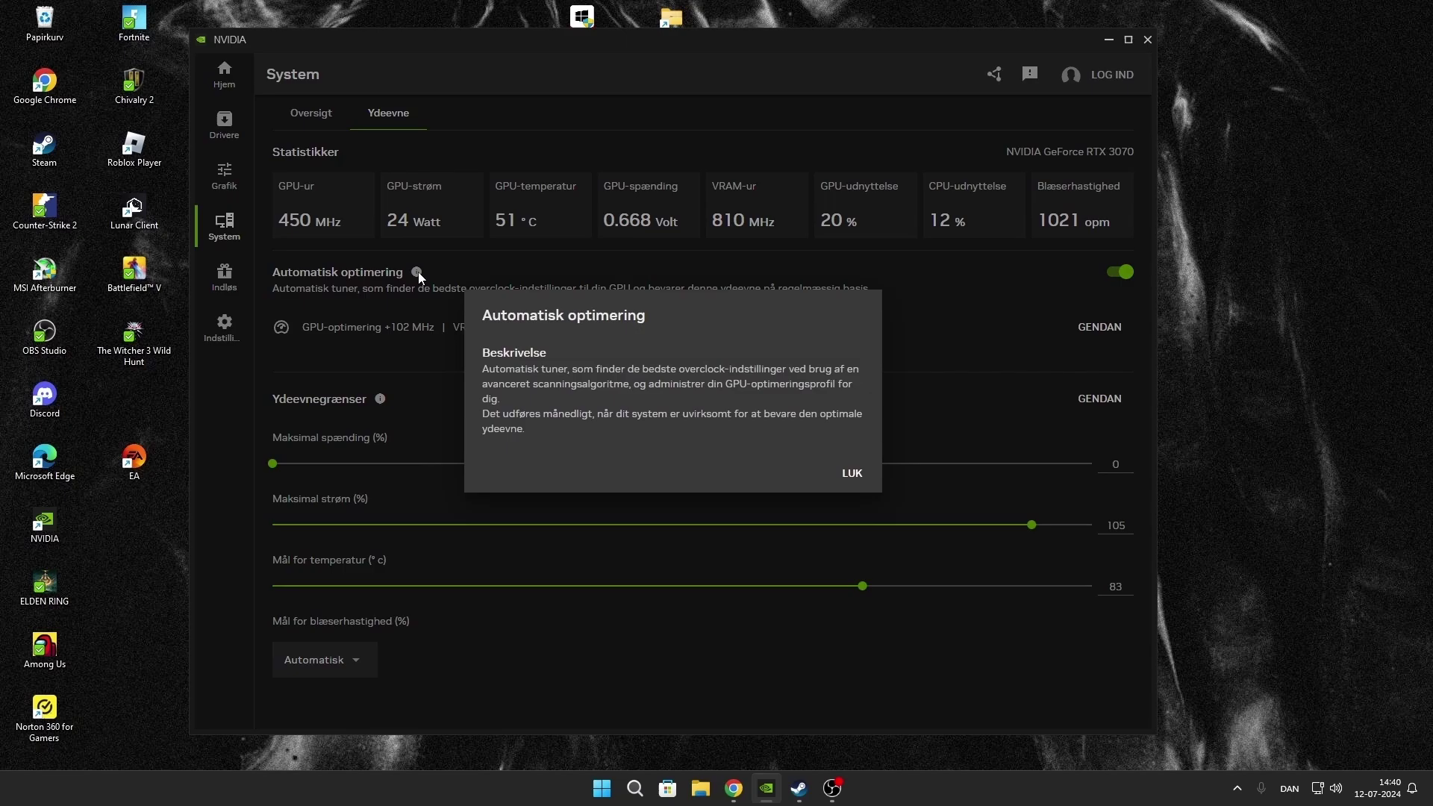
click(849, 475)
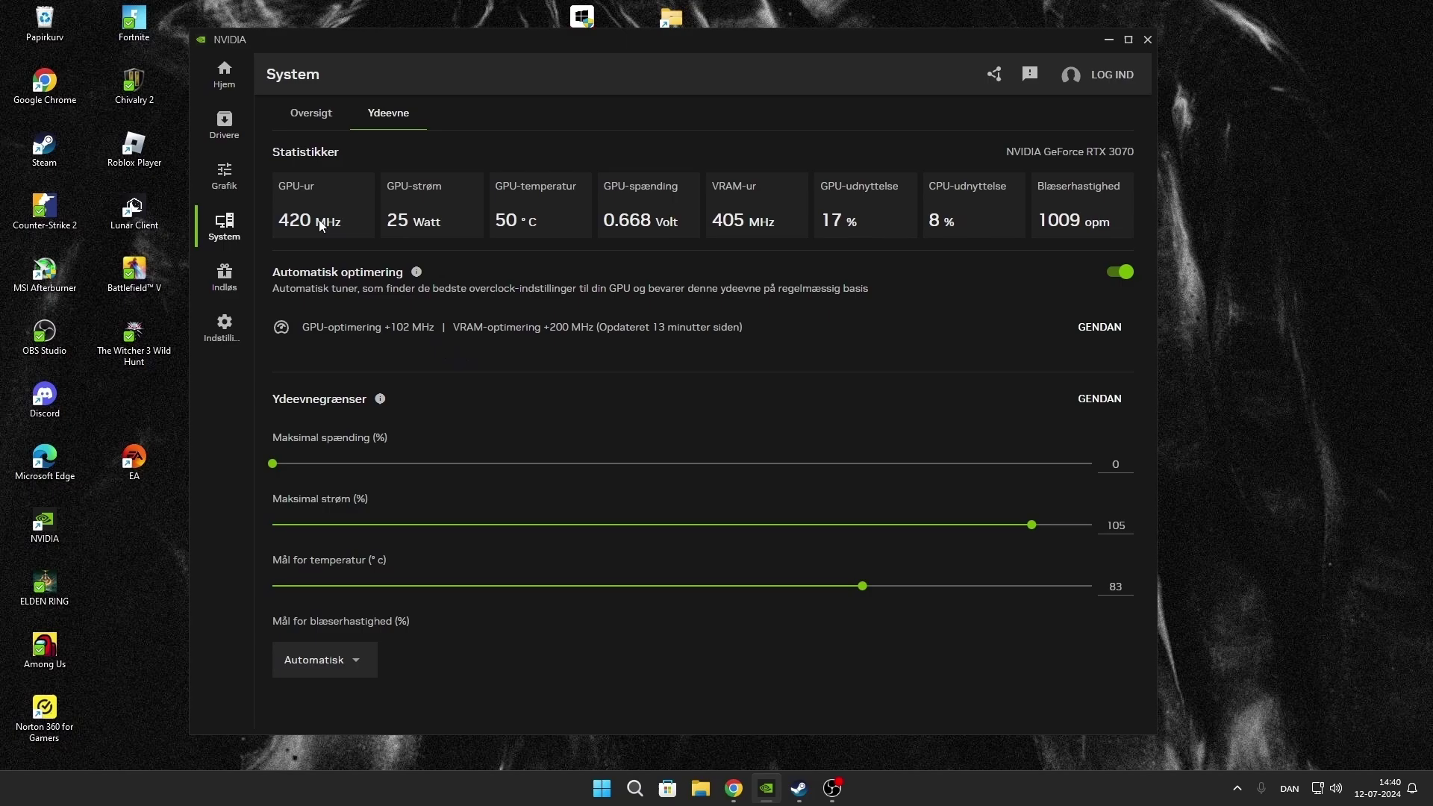
Scroll through Counter-Strike 2's optimised profile under Grafik, then go to Drivere.
click(224, 177)
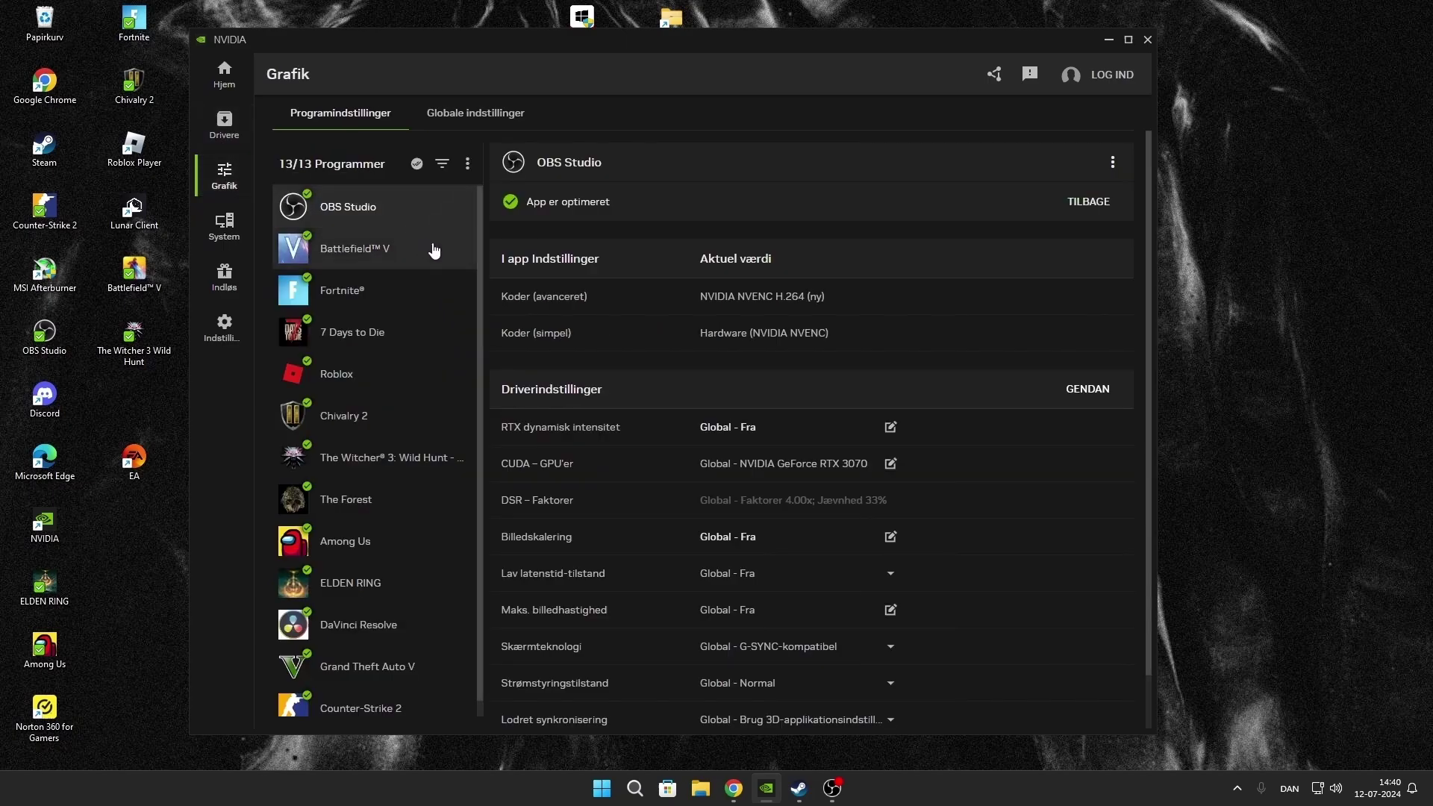
scroll(703, 375, down, 2)
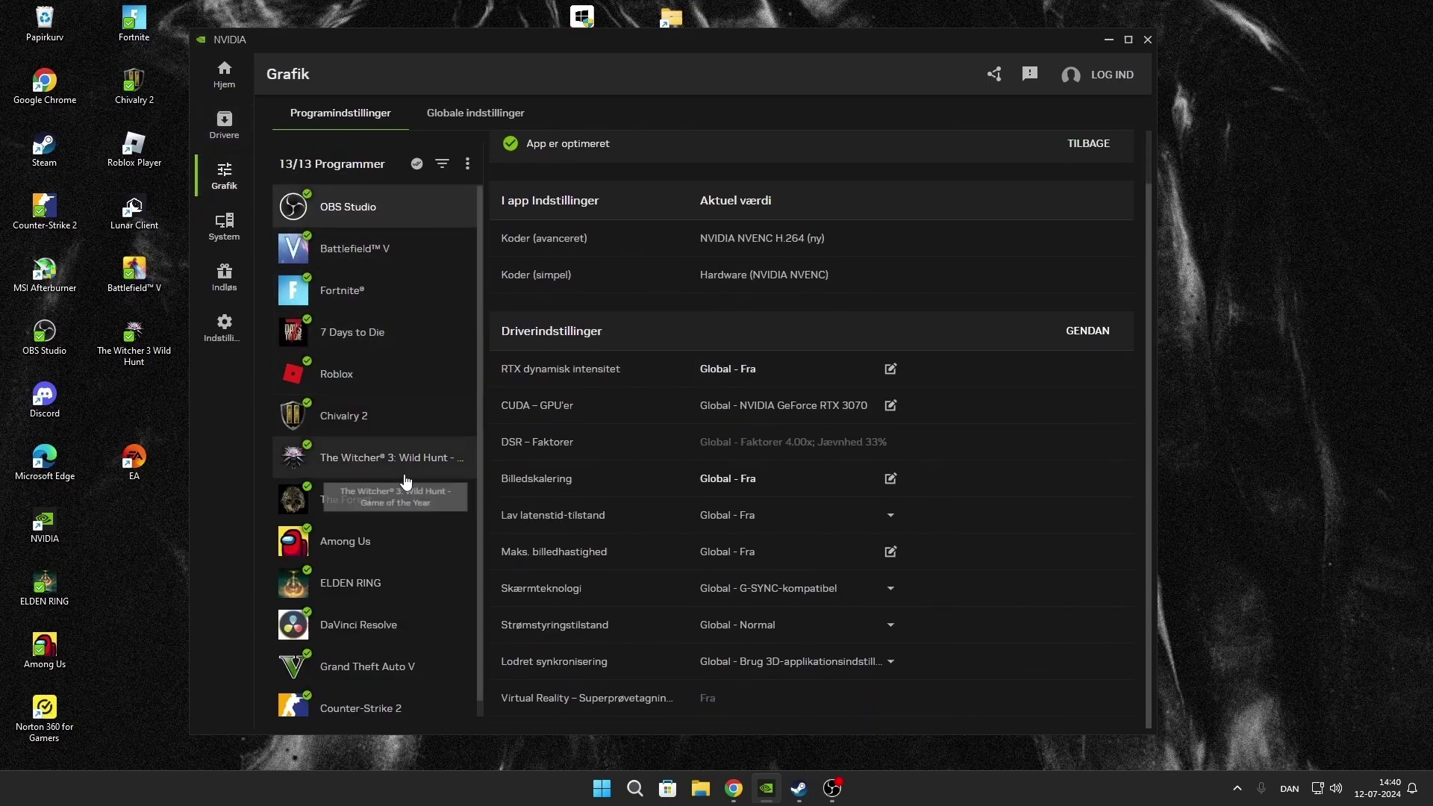
scroll(403, 502, down, 1)
click(376, 690)
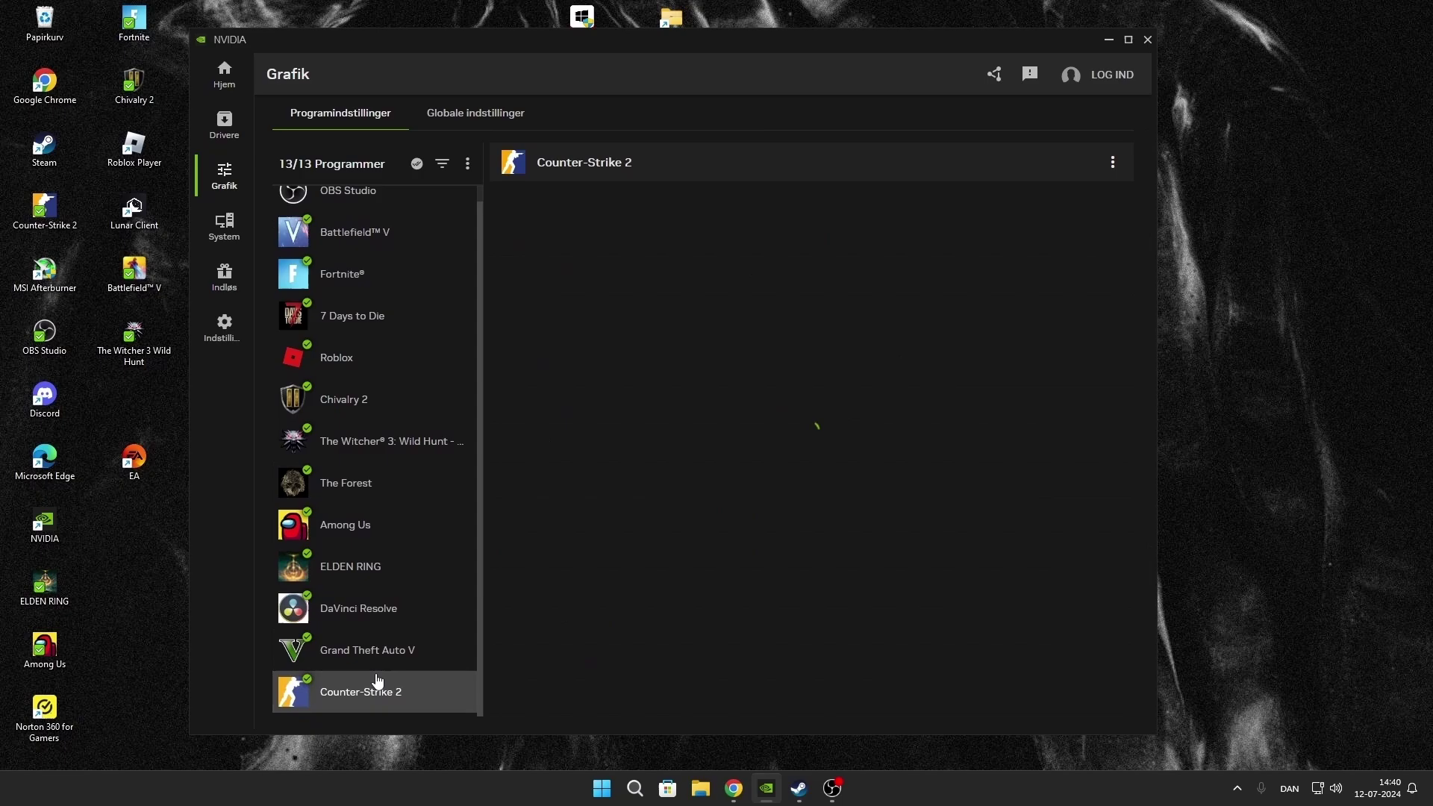
scroll(659, 498, down, 4)
scroll(660, 499, down, 5)
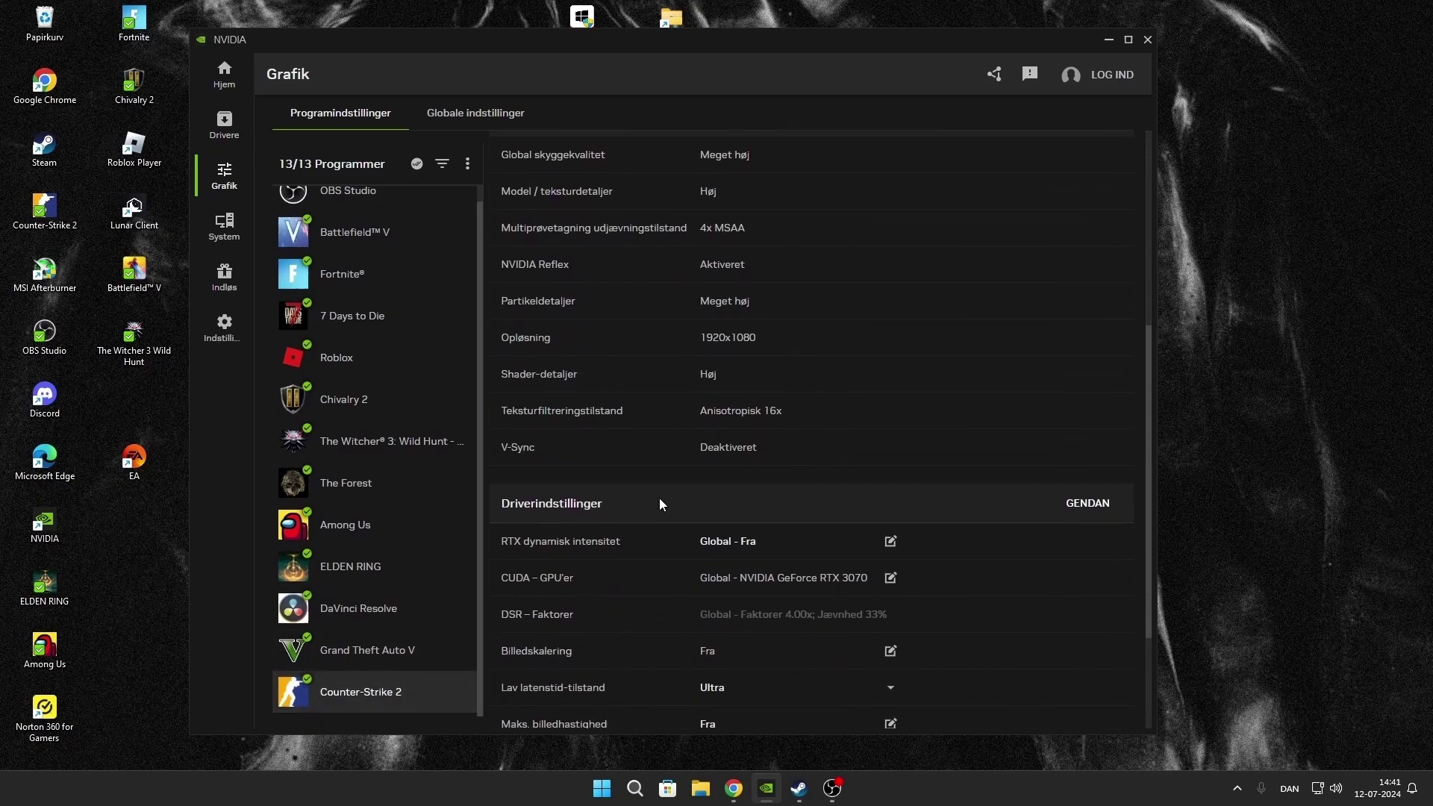
scroll(657, 490, up, 7)
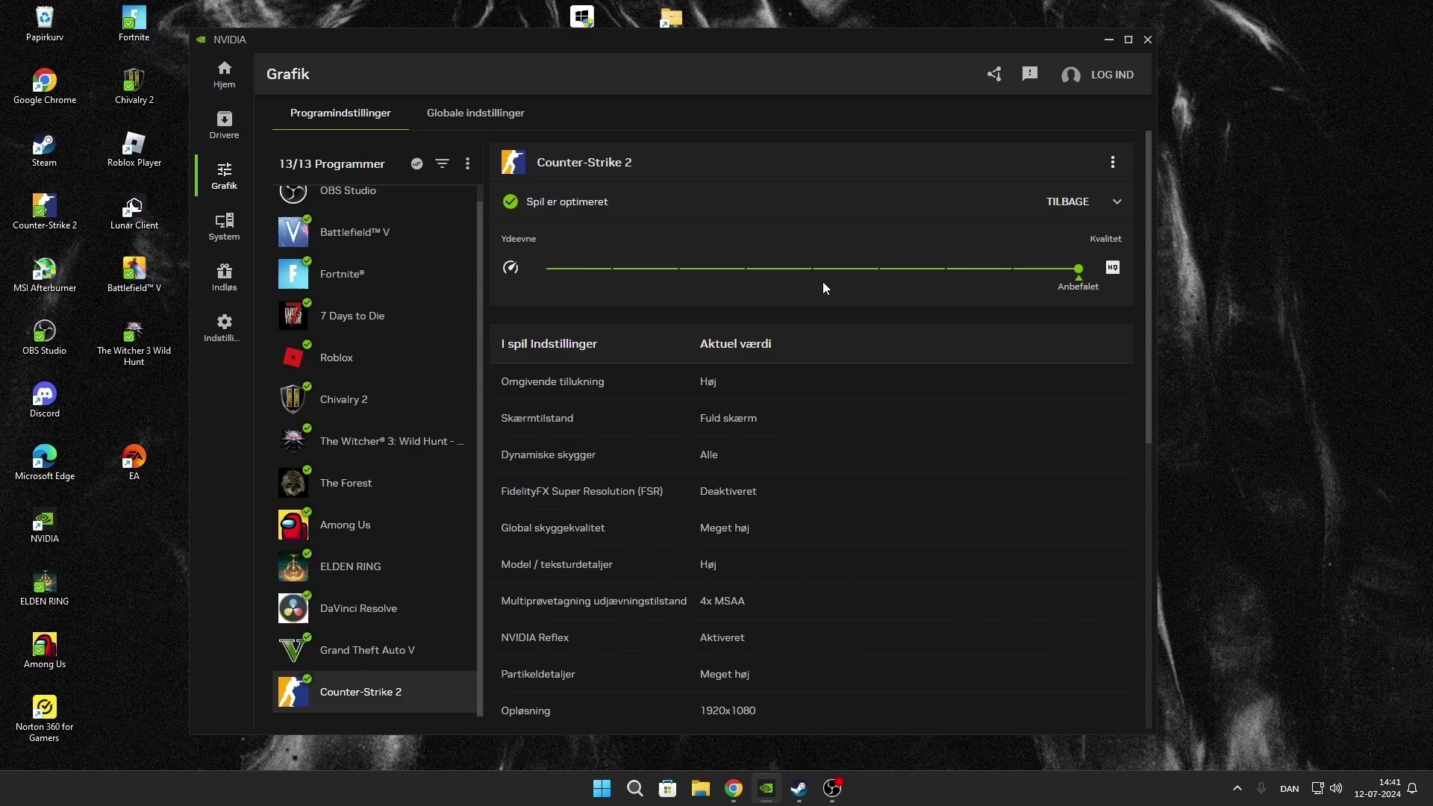
scroll(358, 276, up, 1)
click(221, 123)
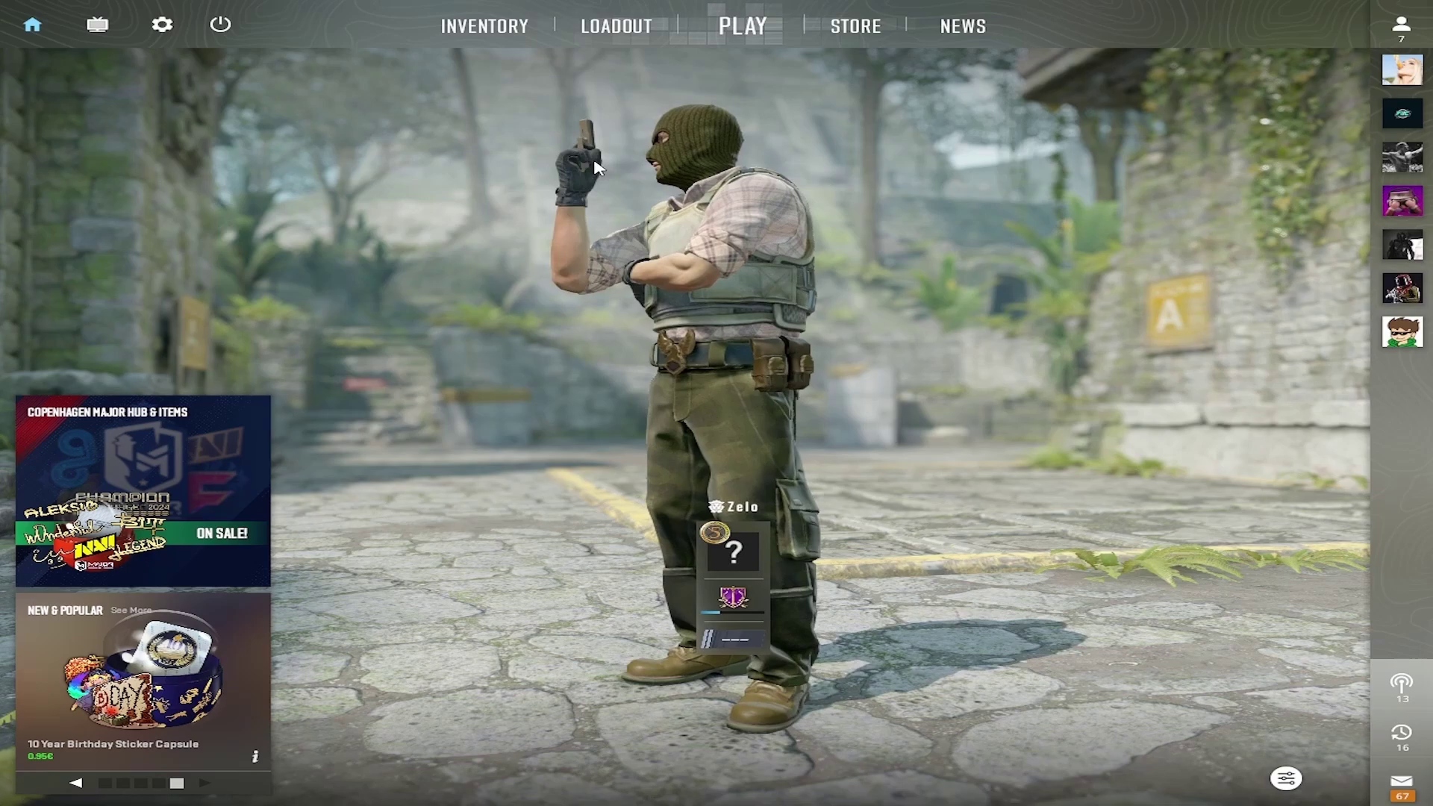
Open Video settings and confirm fullscreen mode, 1280x960 resolution and 239 Hz refresh rate.
click(176, 31)
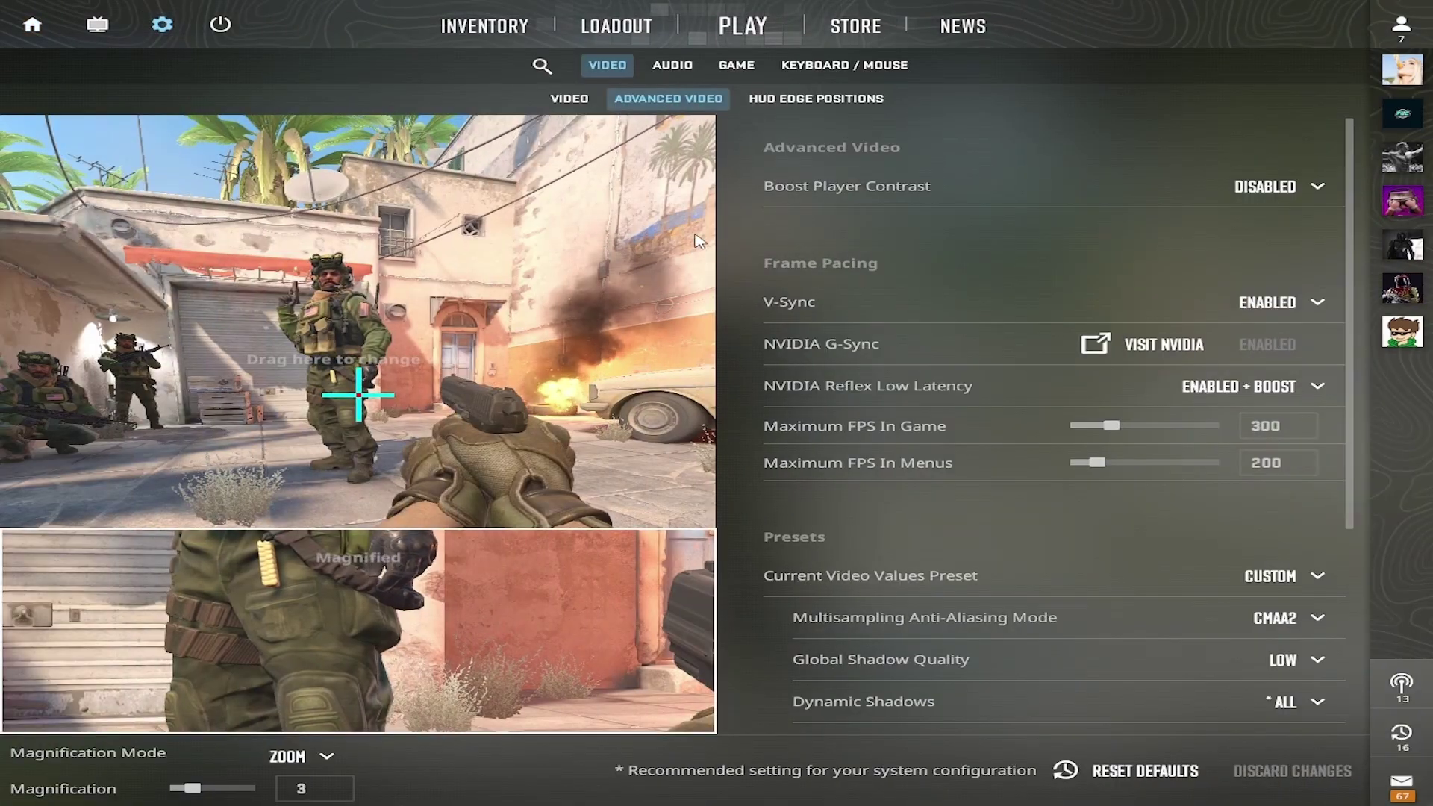
click(580, 110)
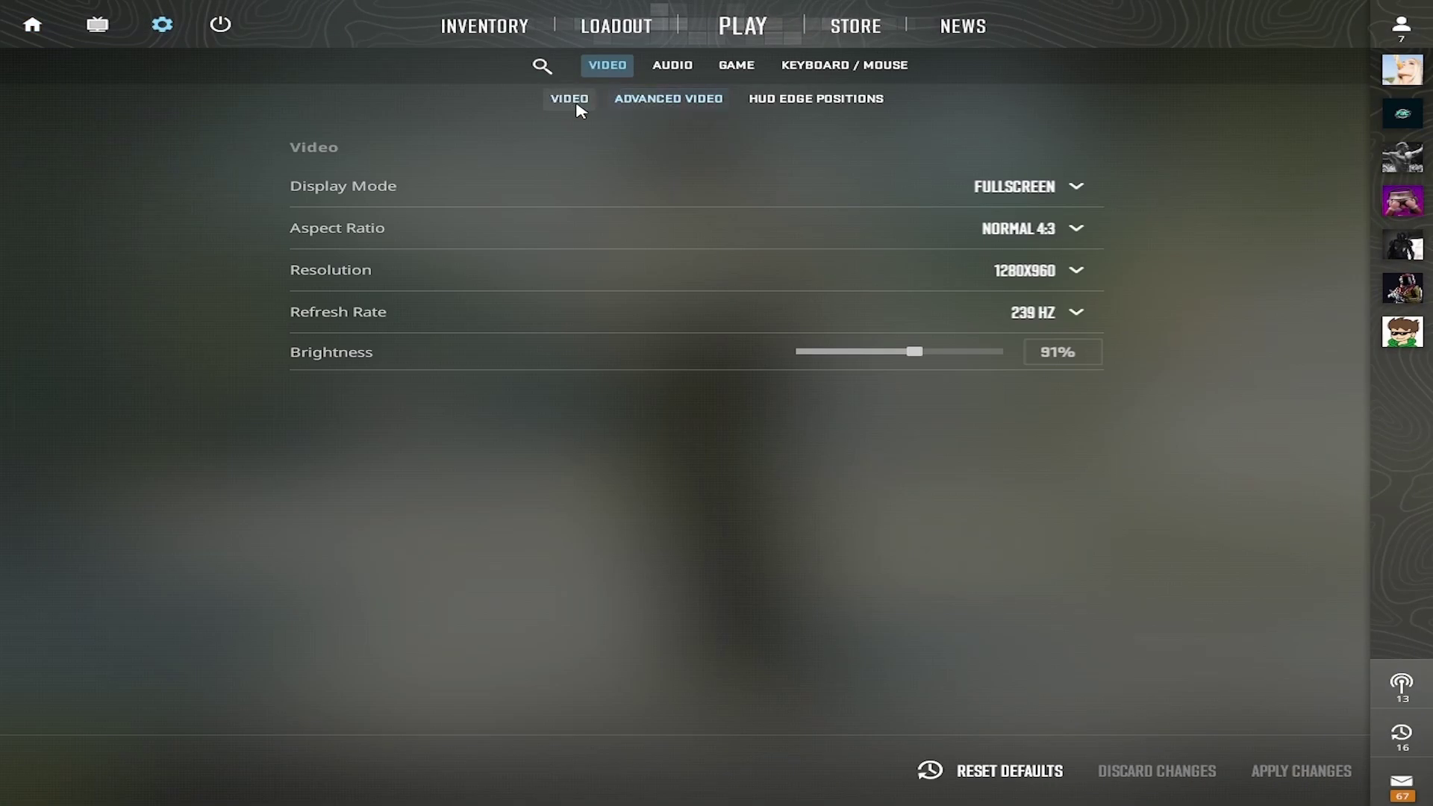
click(1063, 186)
click(1135, 237)
click(1030, 197)
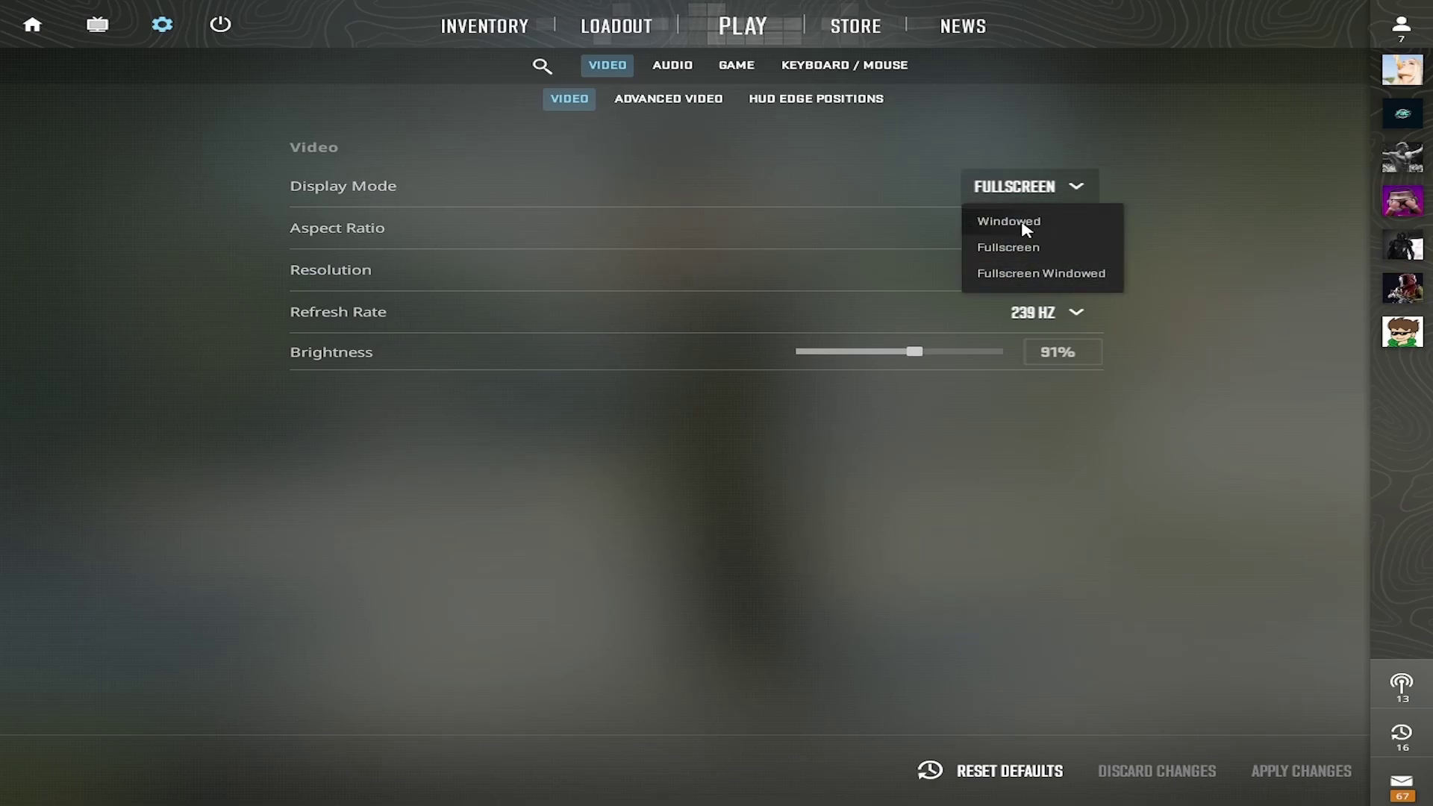
click(1027, 254)
click(1030, 228)
click(1022, 262)
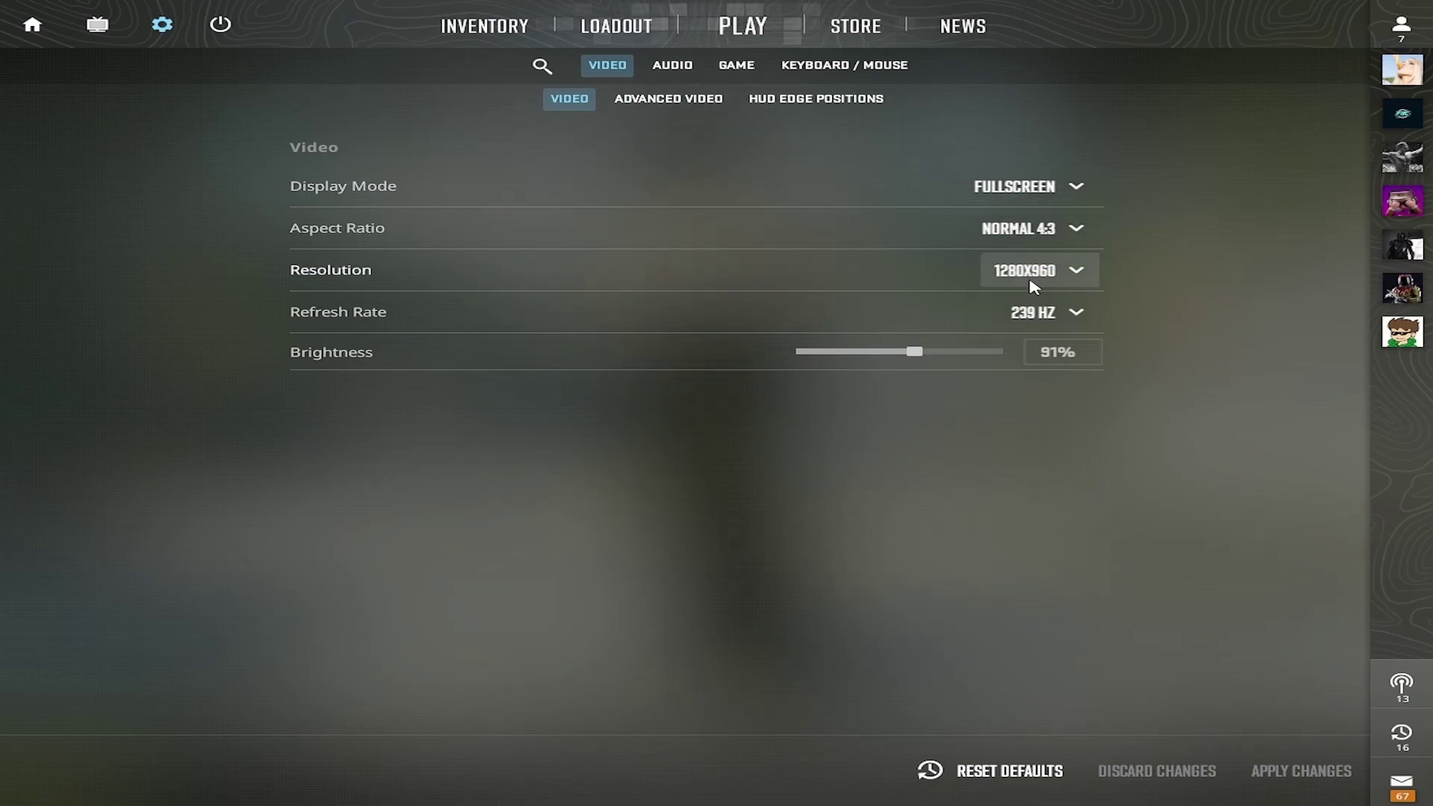
click(1033, 270)
click(1030, 435)
click(1067, 311)
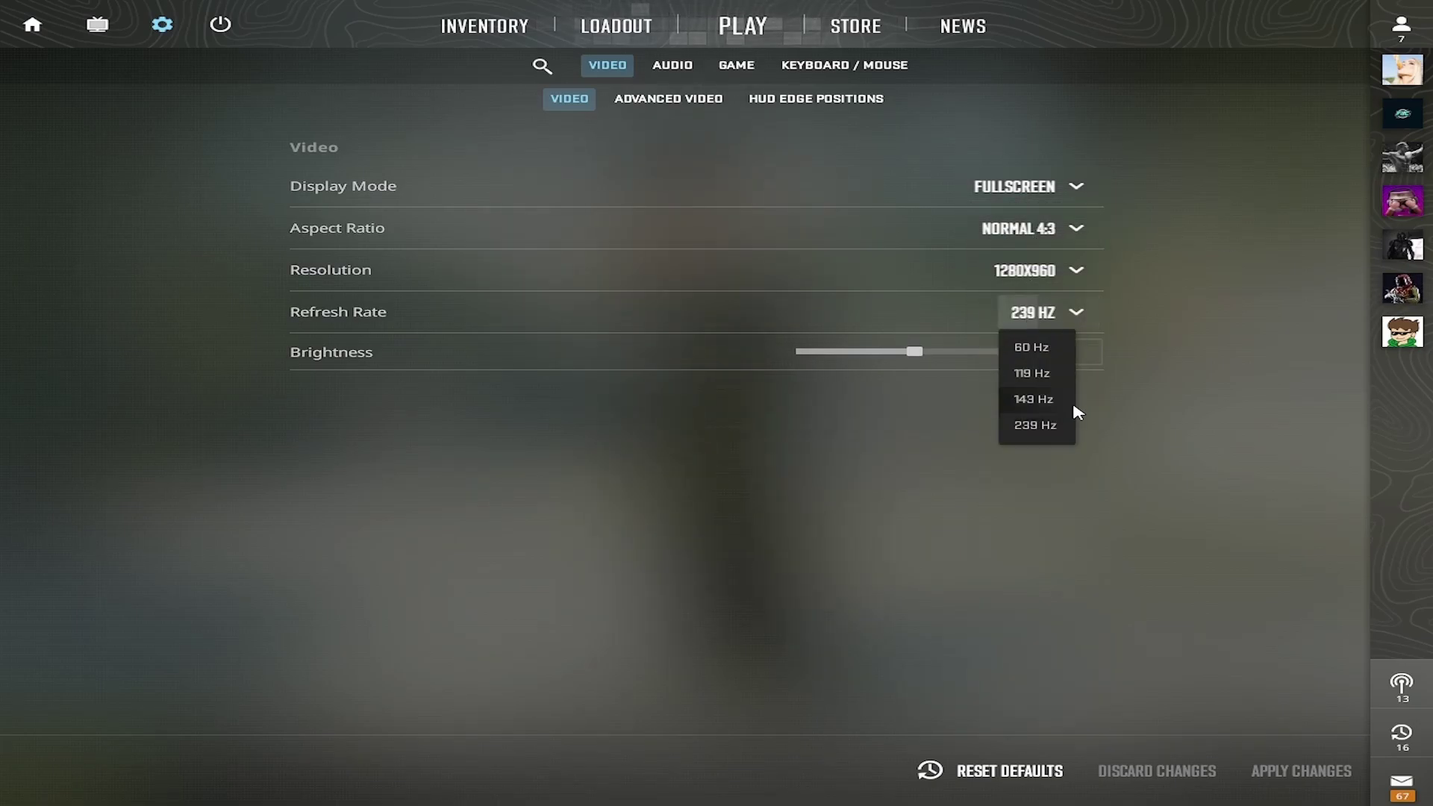
click(1074, 414)
click(1067, 329)
click(1048, 425)
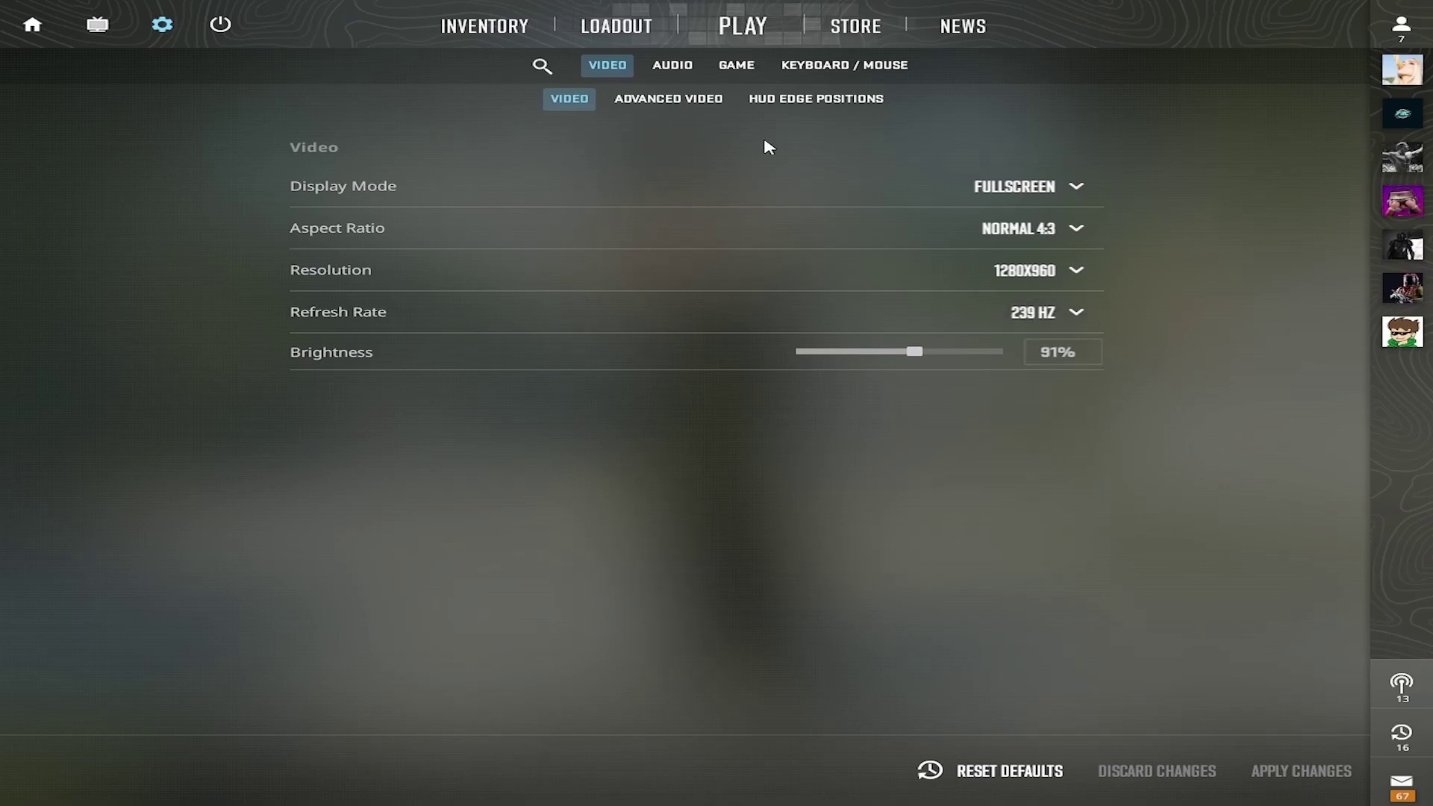
Recheck fullscreen, Normal 4:3 aspect ratio, 1280x960 and 239 Hz before the advanced video settings.
click(1026, 187)
click(1027, 250)
click(1037, 227)
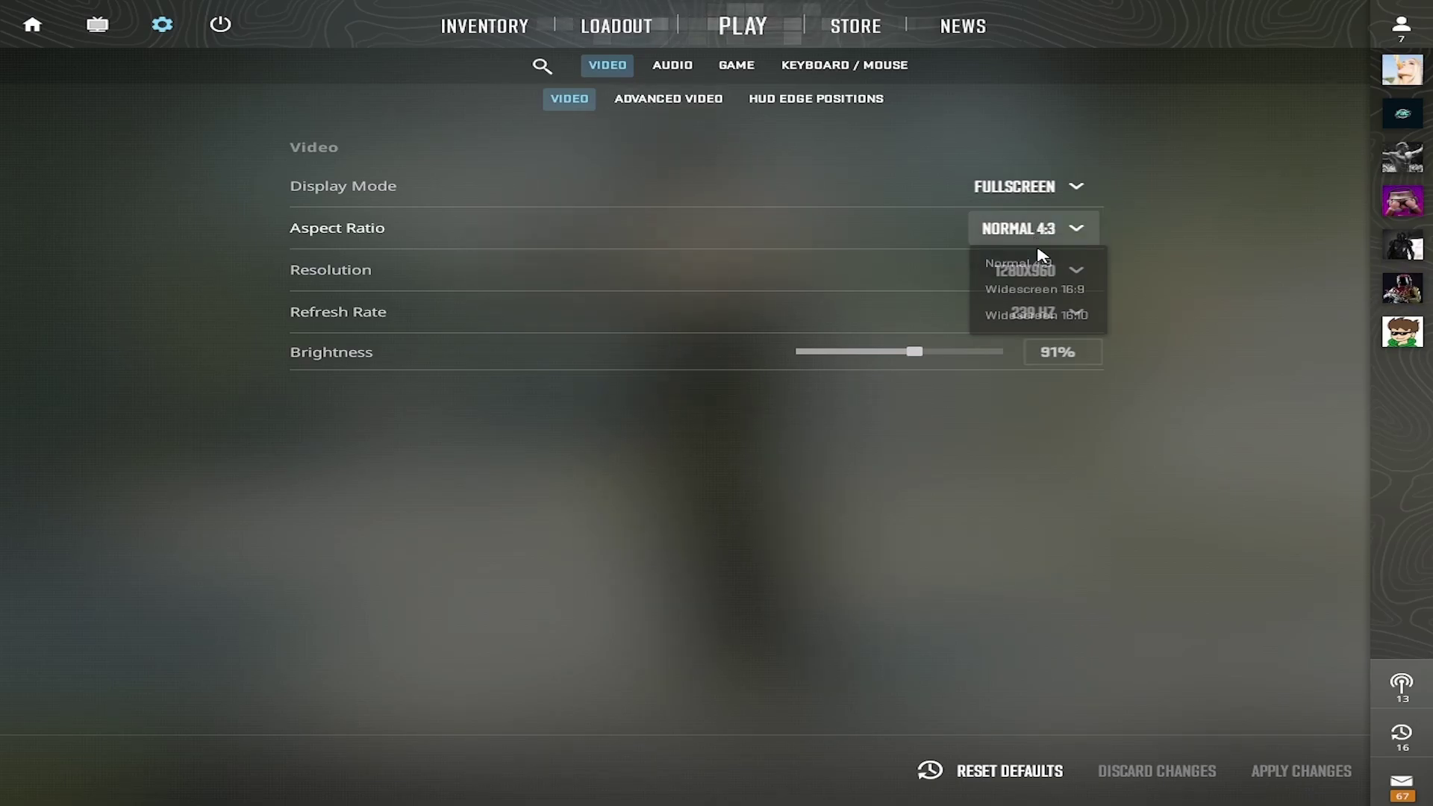
click(1007, 259)
click(1033, 270)
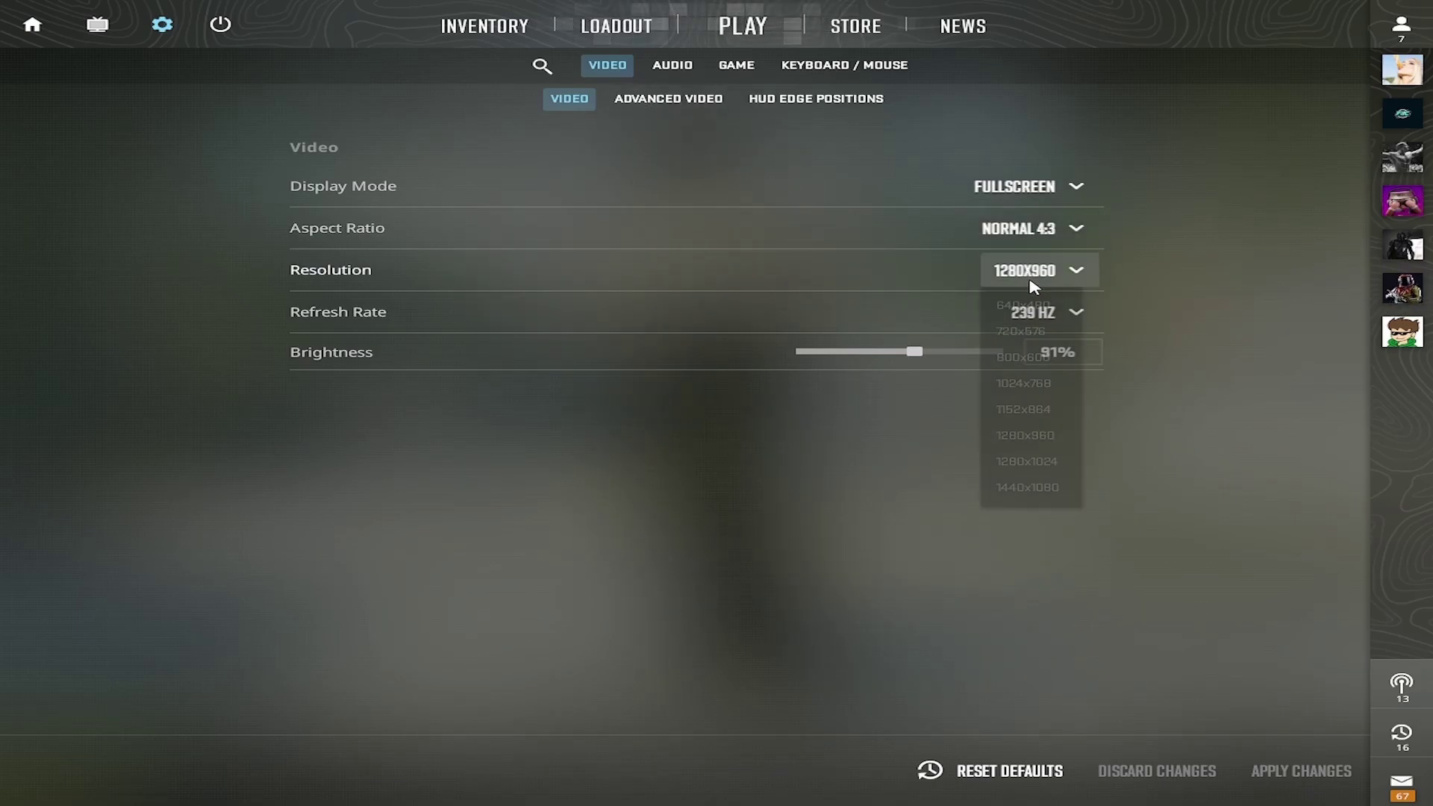
click(1030, 437)
click(1064, 327)
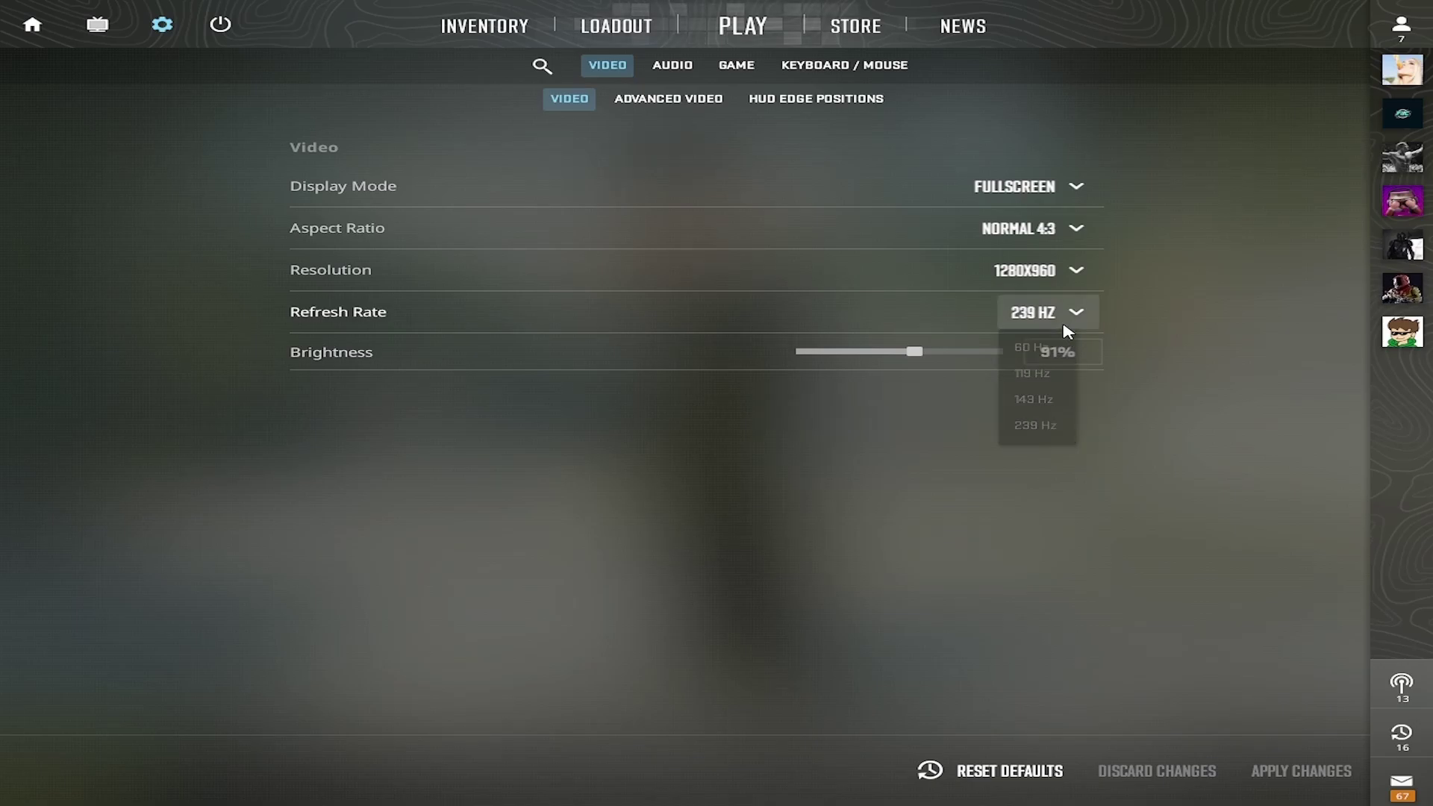
click(1042, 426)
click(651, 100)
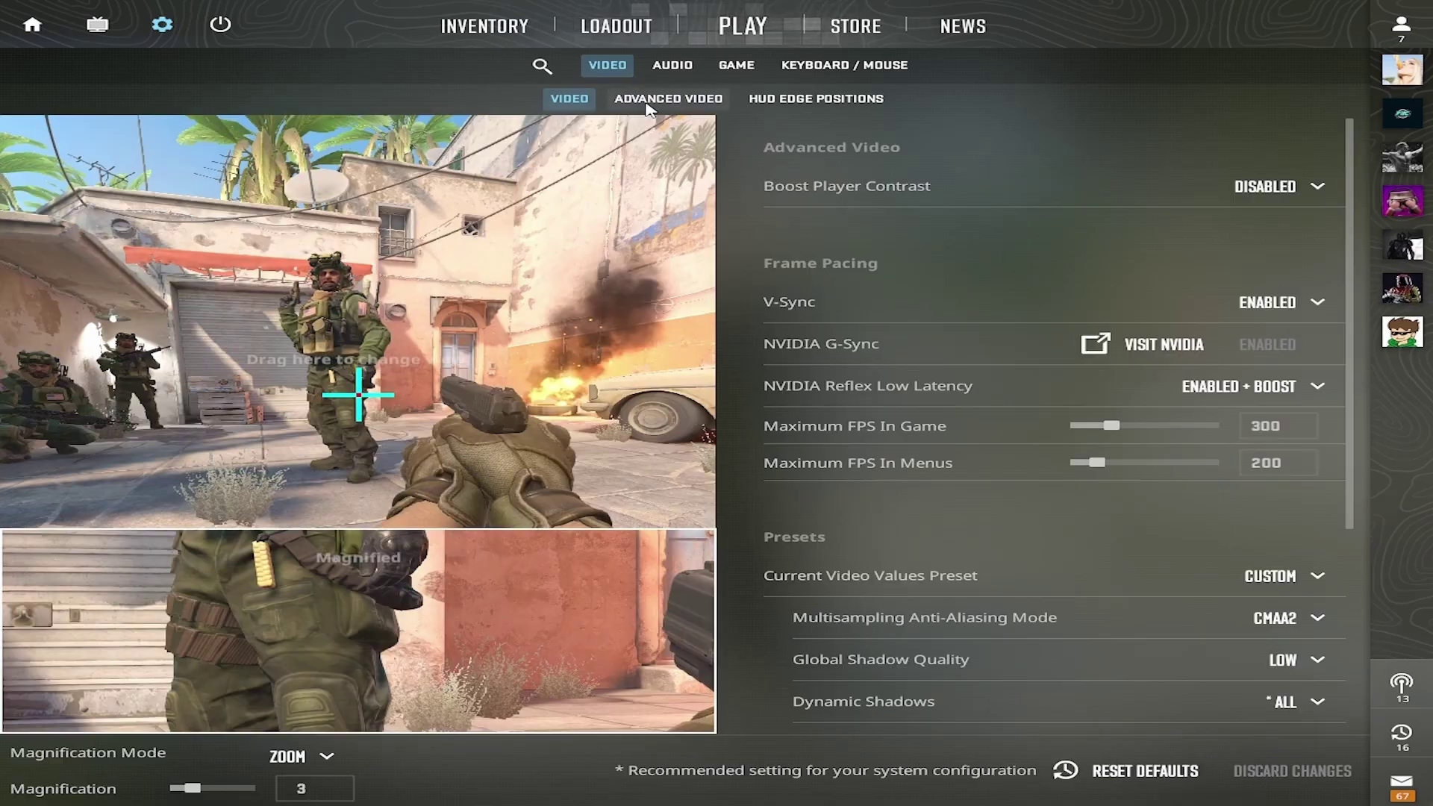
Keep Boost Player Contrast disabled, CMAA2 anti-aliasing, Low global shadows and Dynamic Shadows All.
click(1264, 187)
click(1243, 232)
scroll(1238, 268, down, 2)
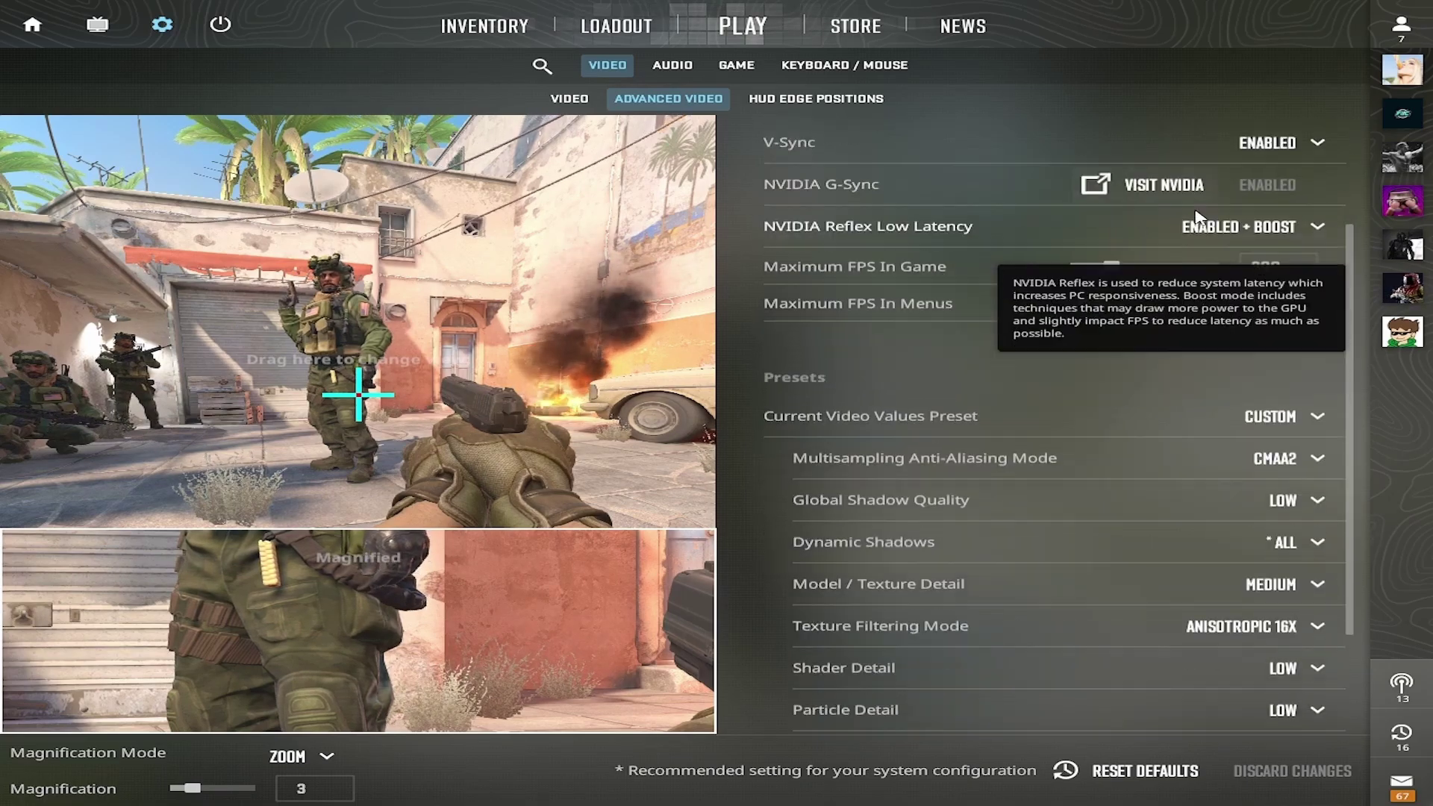
scroll(1261, 298, up, 2)
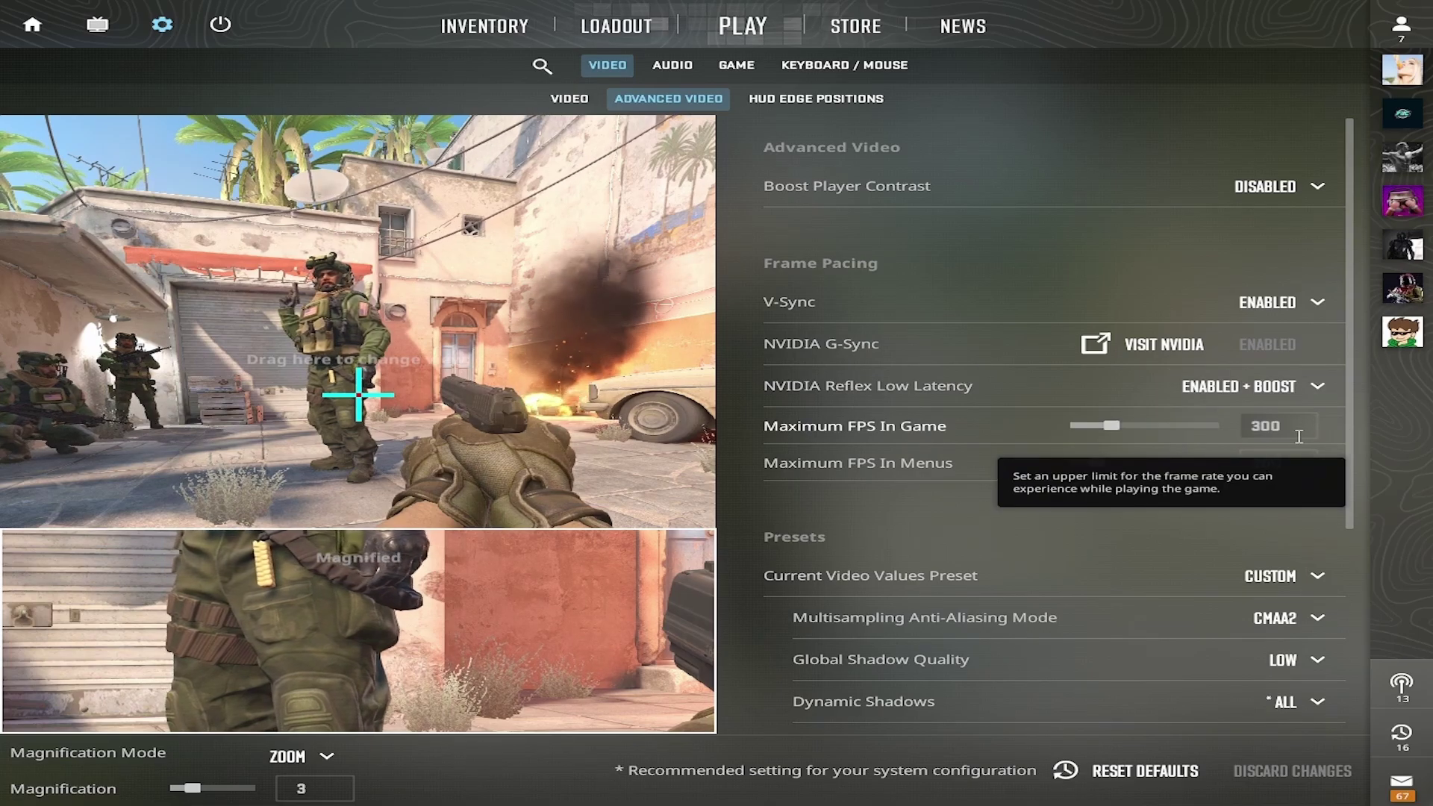
scroll(1166, 478, down, 3)
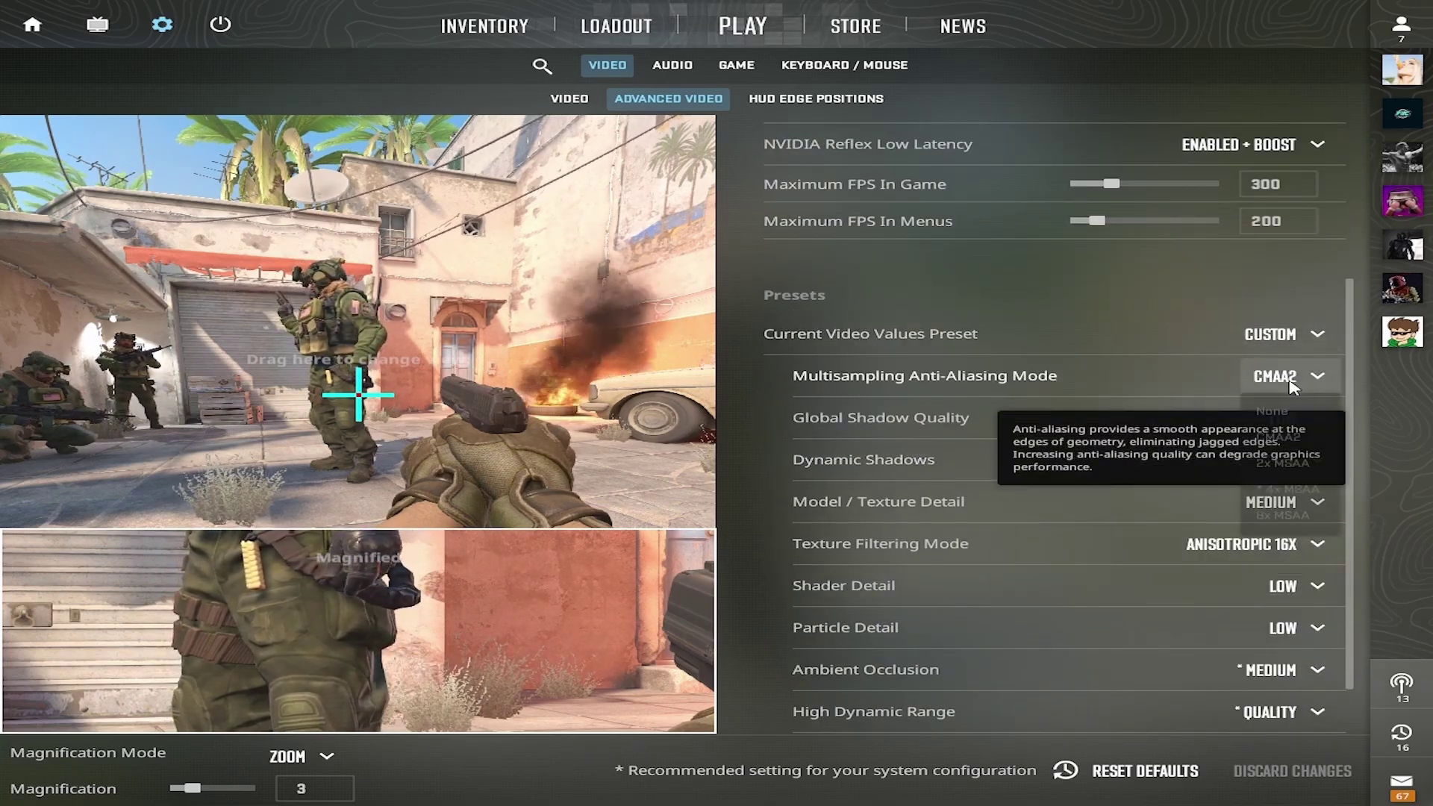
click(1277, 376)
click(1299, 433)
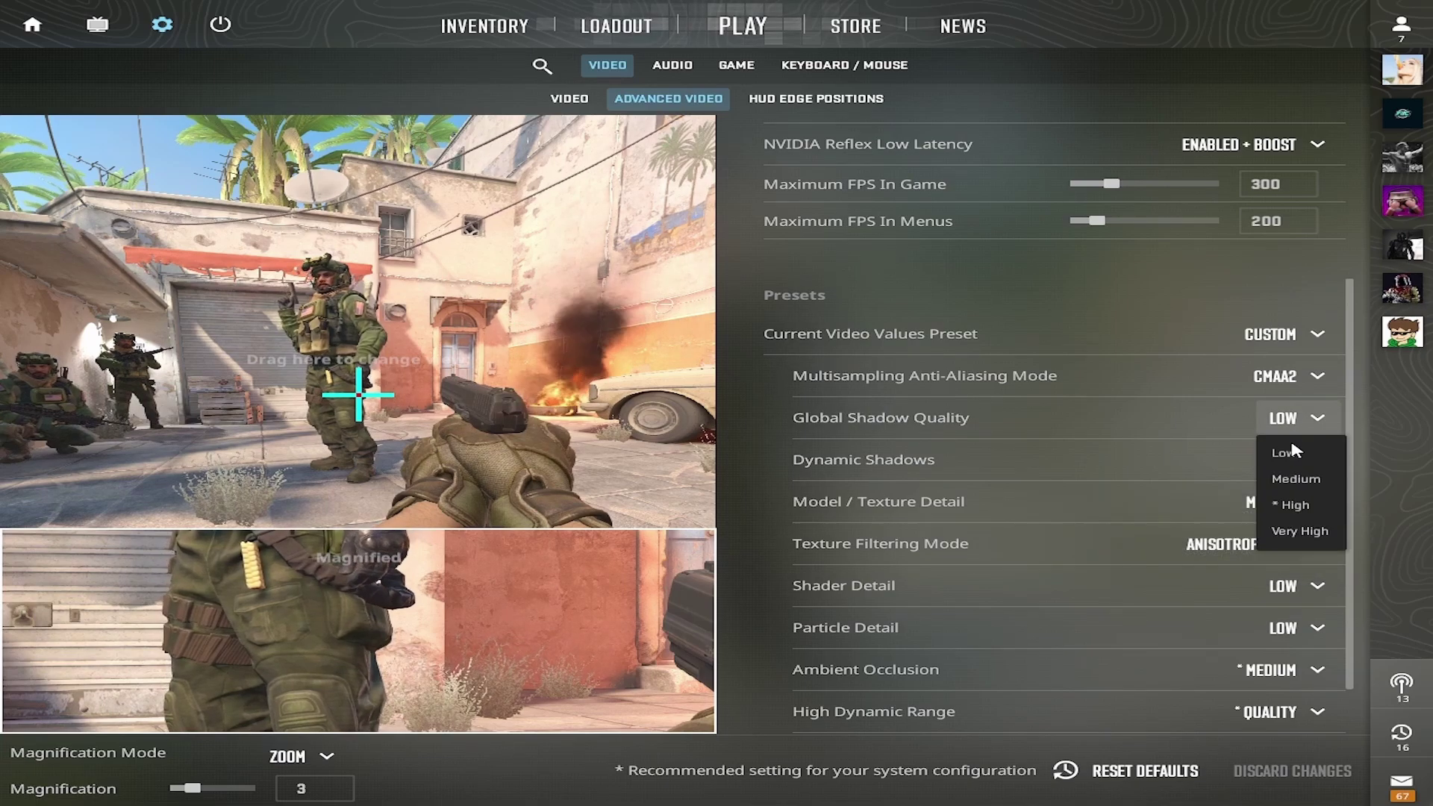
click(1293, 455)
scroll(1298, 448, down, 1)
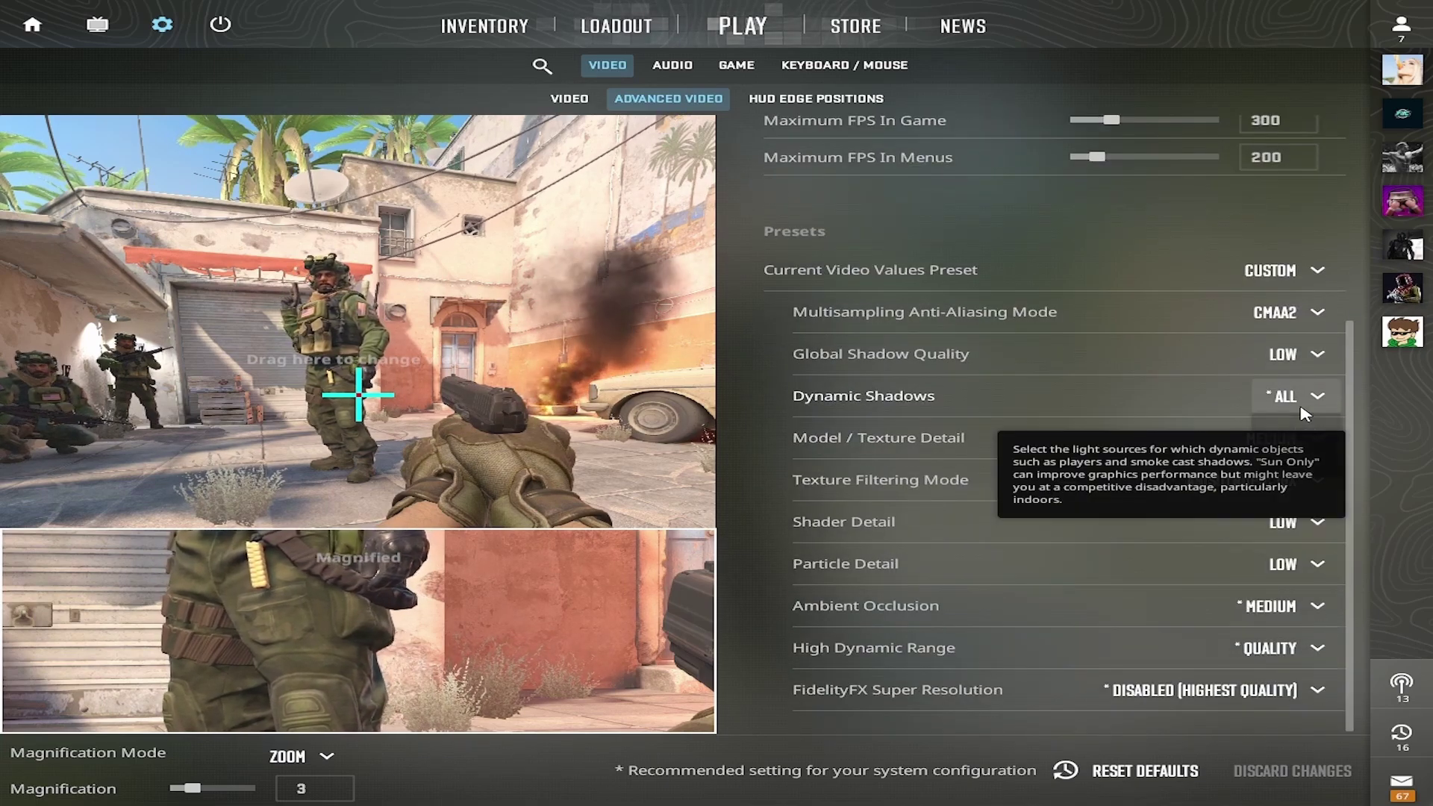
click(1285, 395)
click(1272, 440)
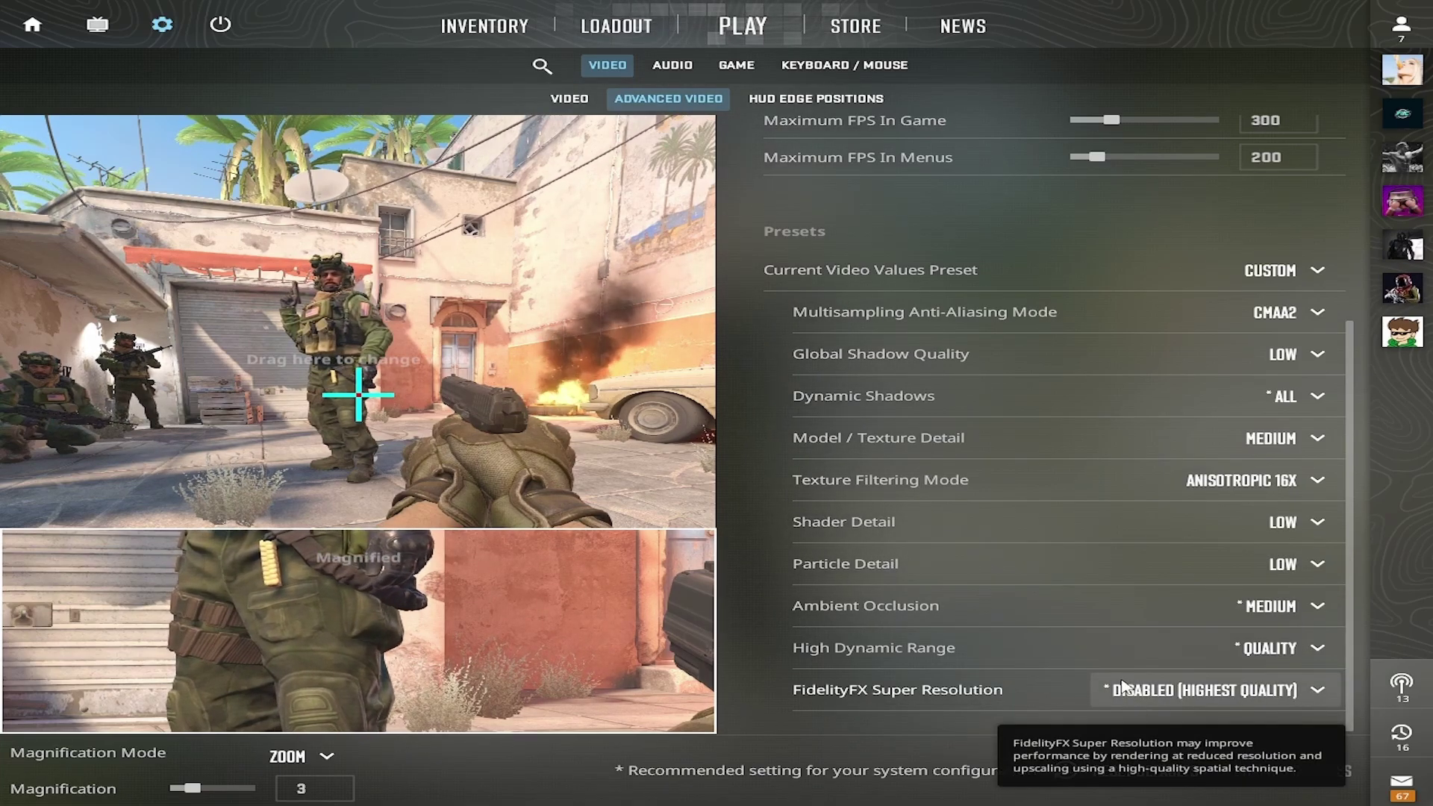
Turn V-Sync off and raise the in-game maximum FPS cap to 403.
click(739, 26)
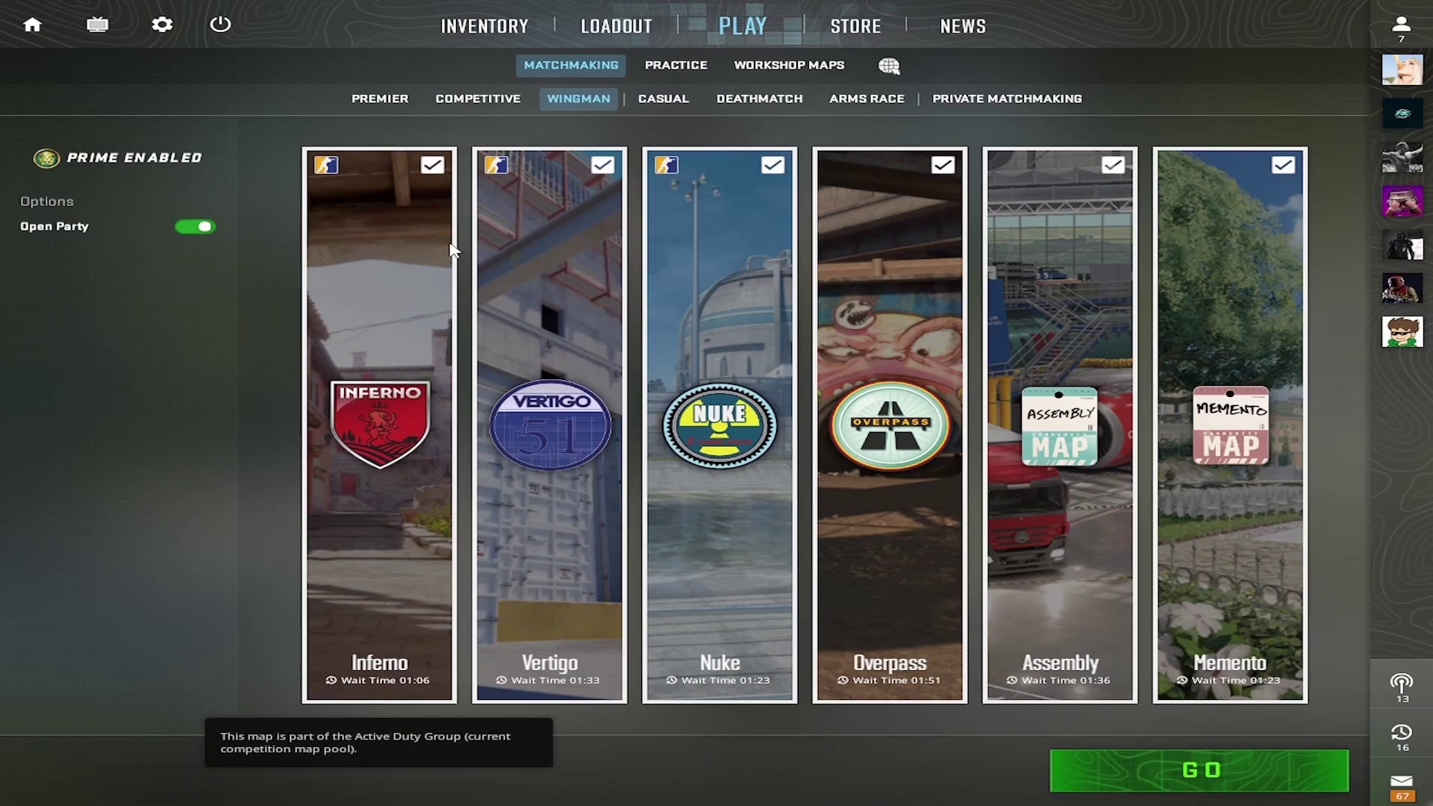
click(162, 25)
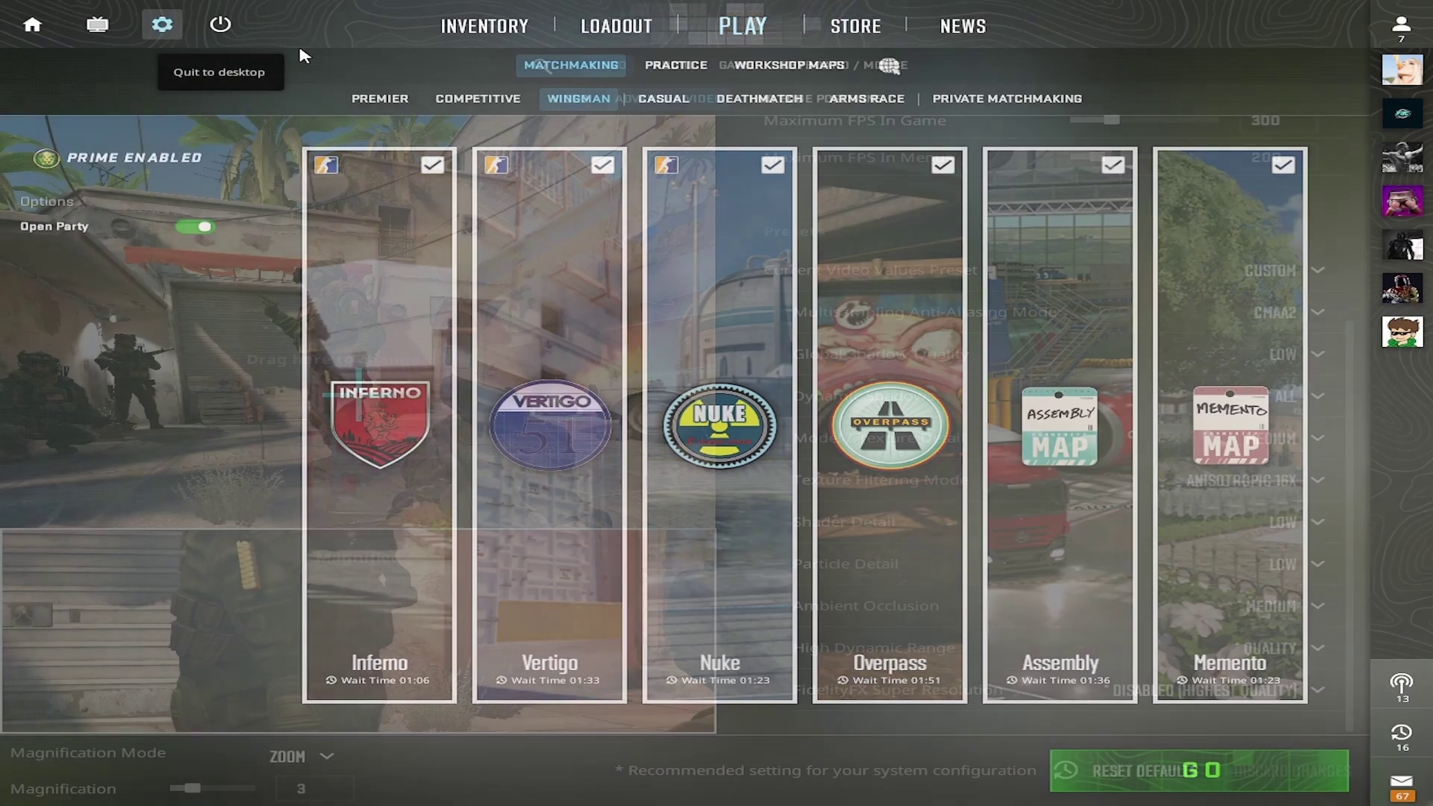
scroll(1194, 335, up, 4)
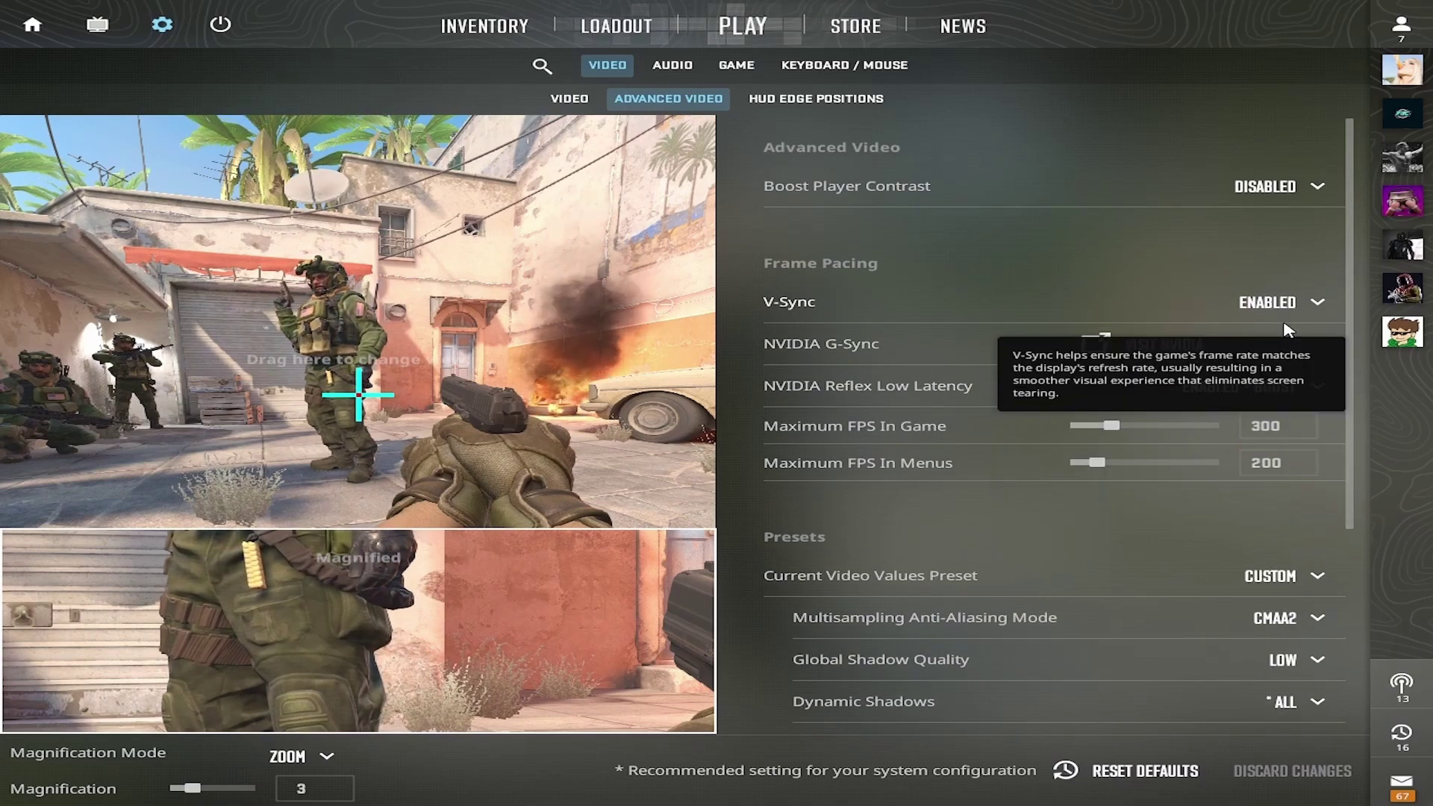
click(1284, 306)
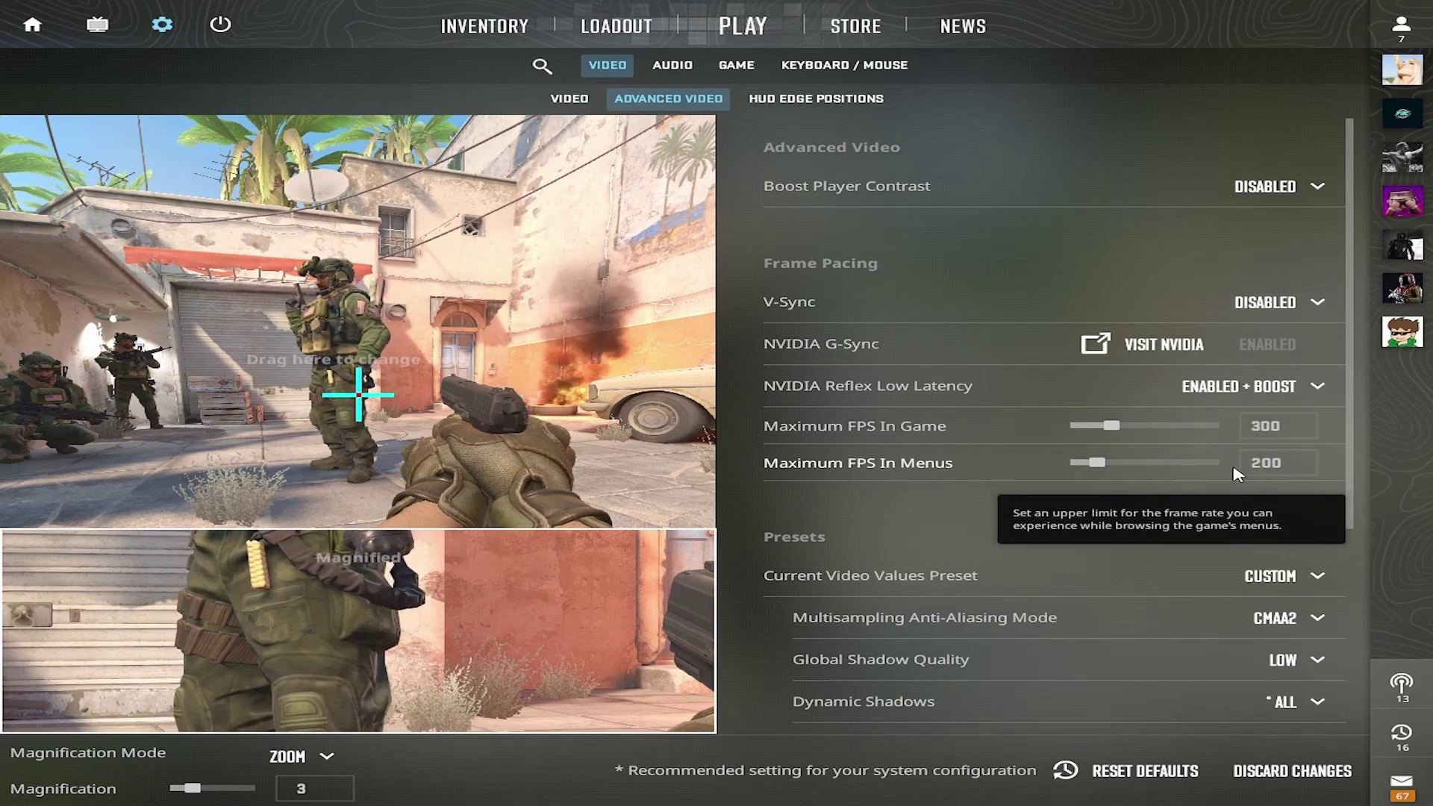
drag(1125, 431, 1135, 430)
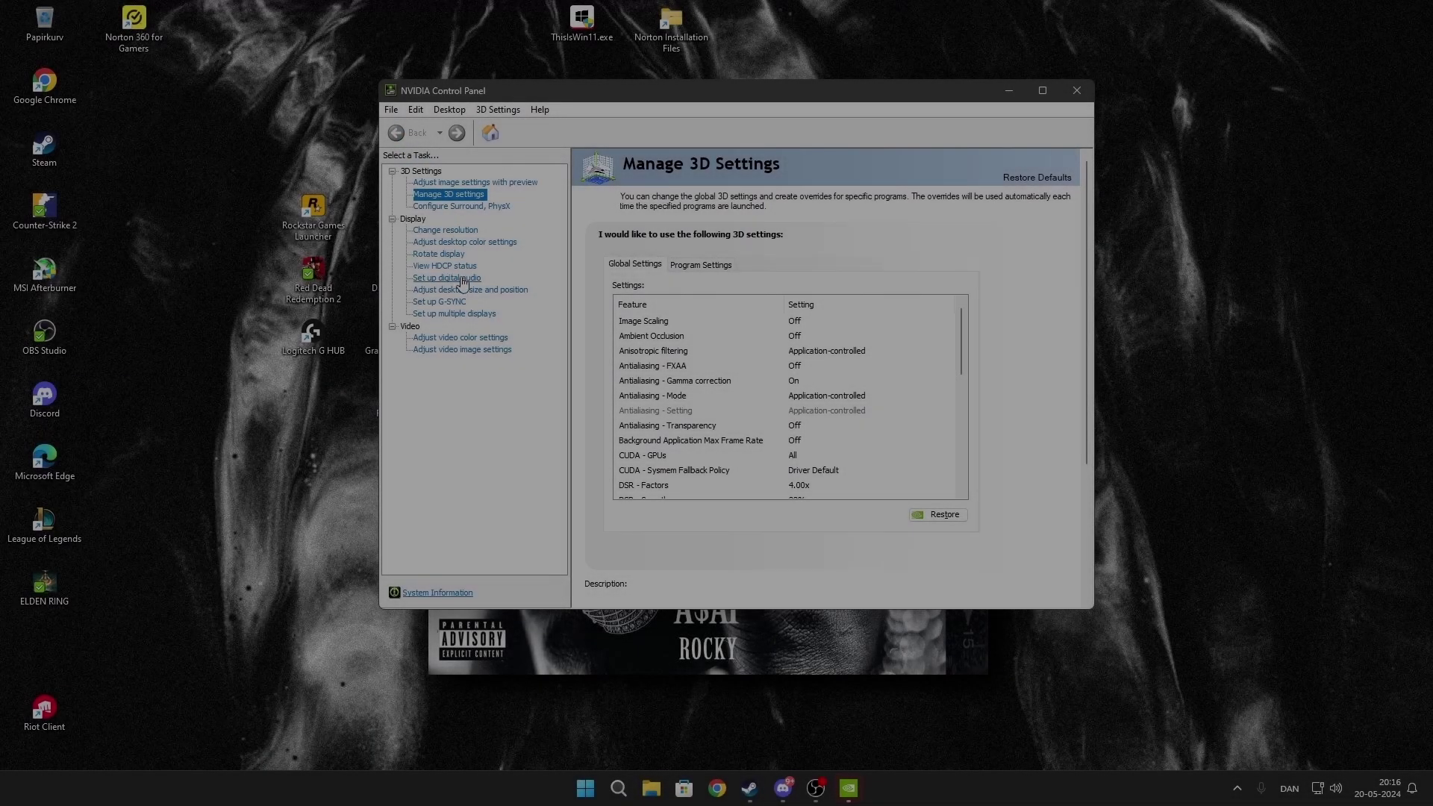
On the desktop size and position page, choose Full-screen scaling performed on the GPU.
click(462, 291)
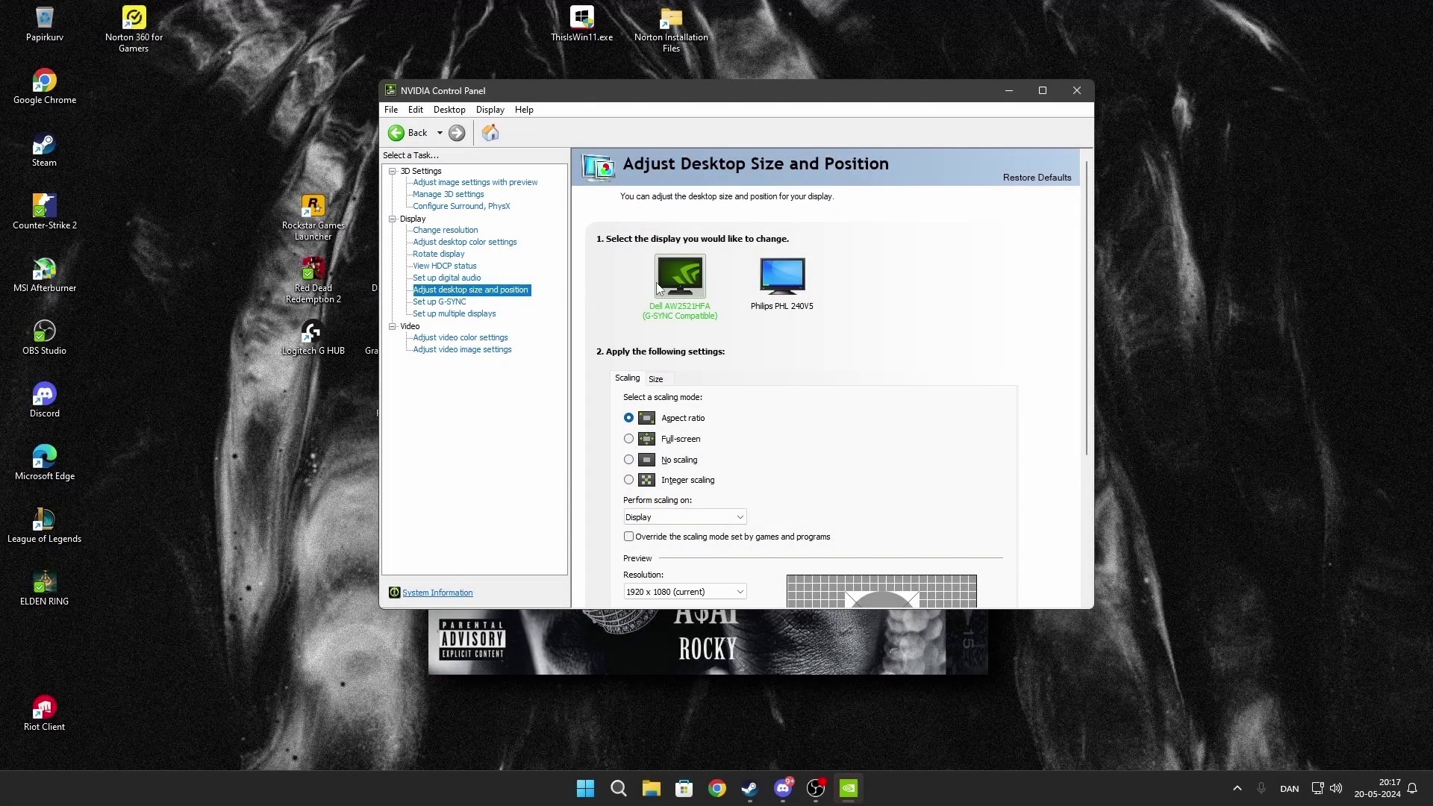
click(629, 440)
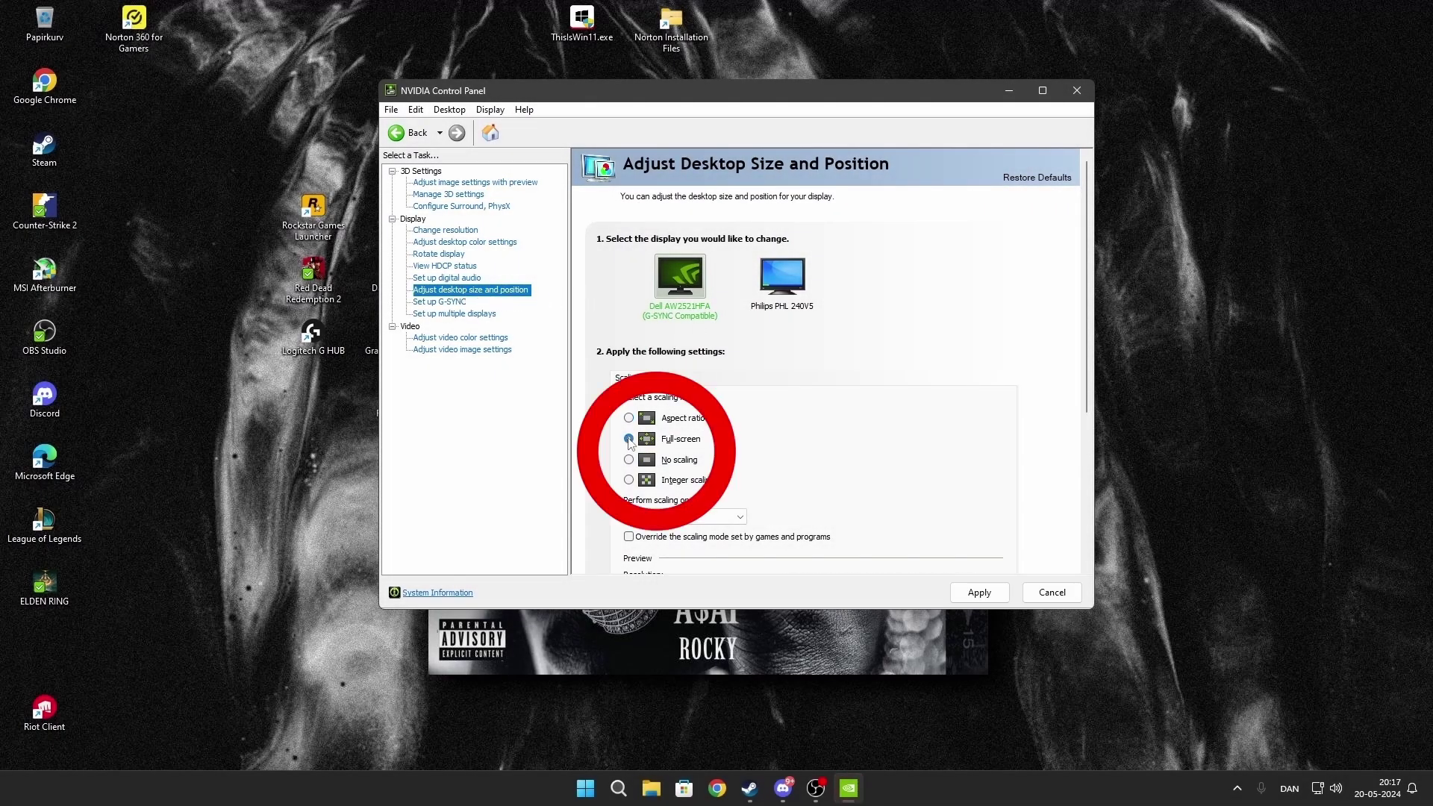
click(712, 521)
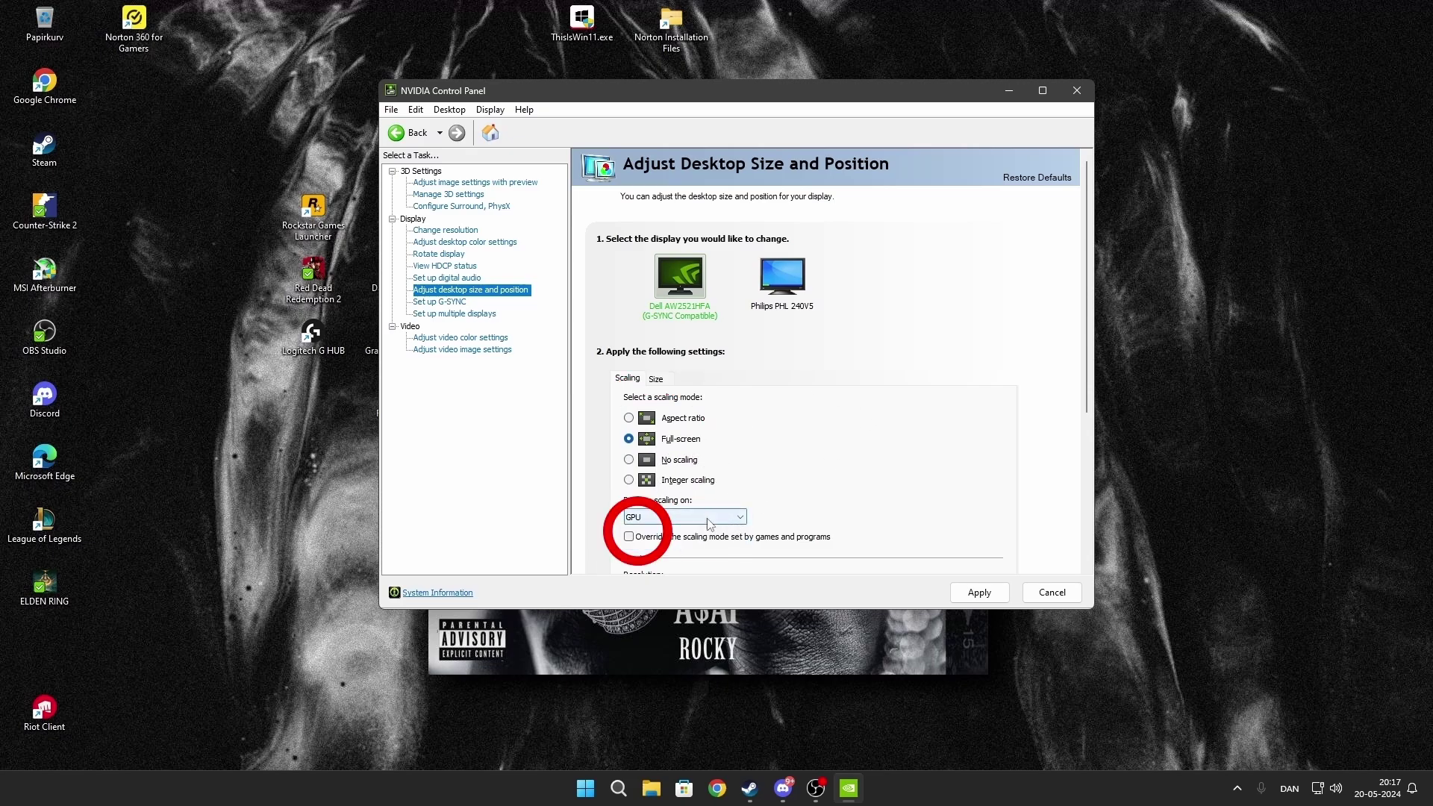
Apply the NVIDIA scaling, then set CS2's video resolution to 1280x960 and apply.
click(980, 599)
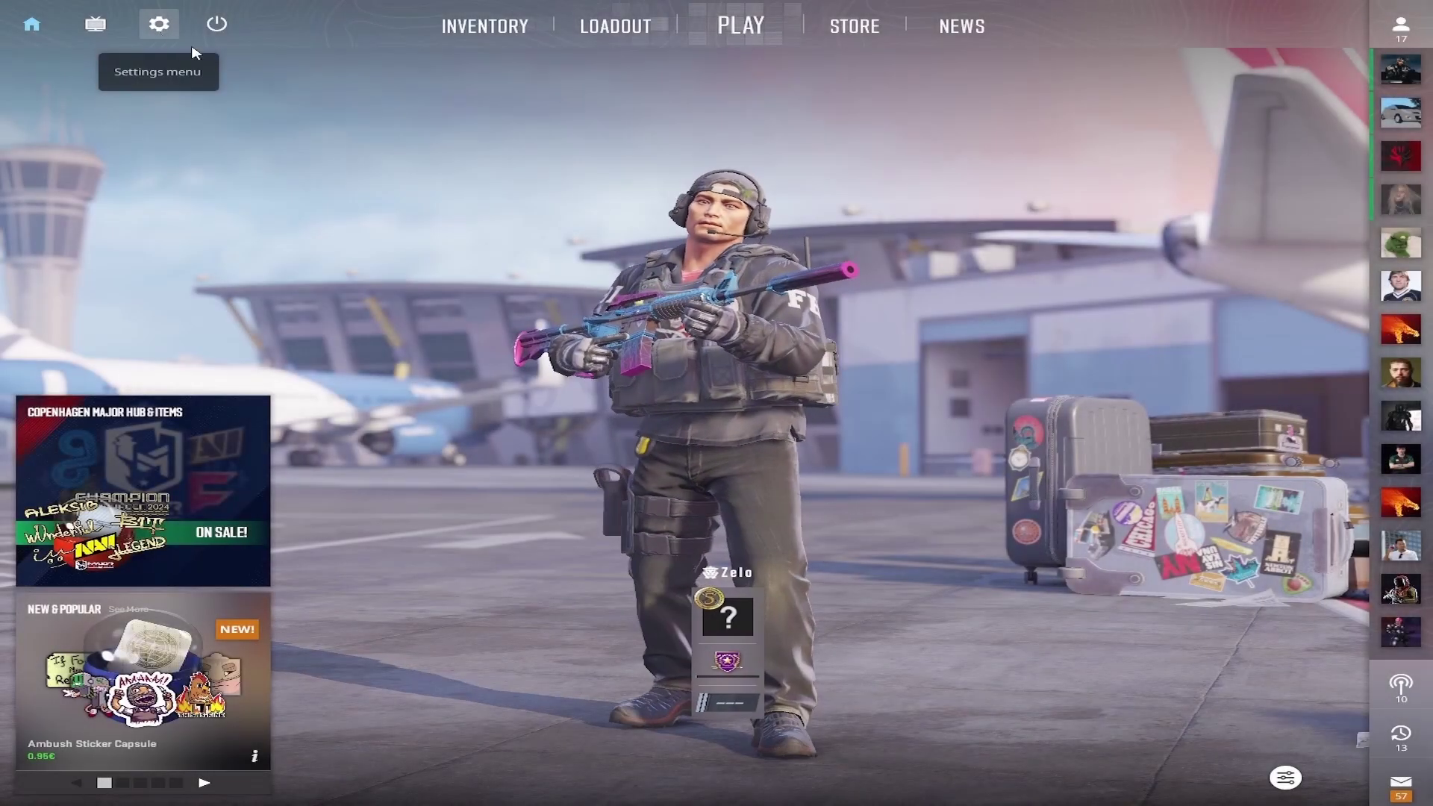
click(159, 24)
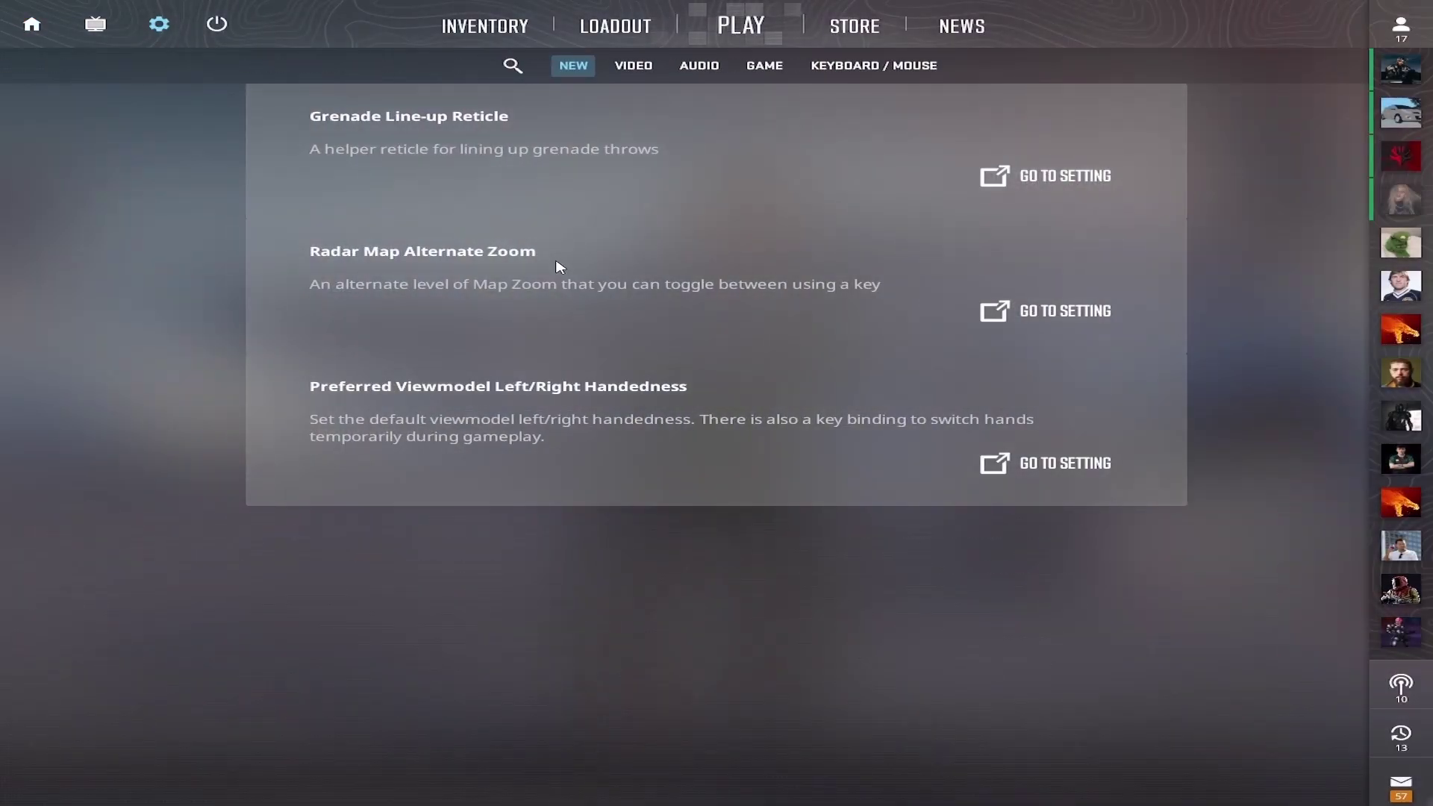
click(633, 68)
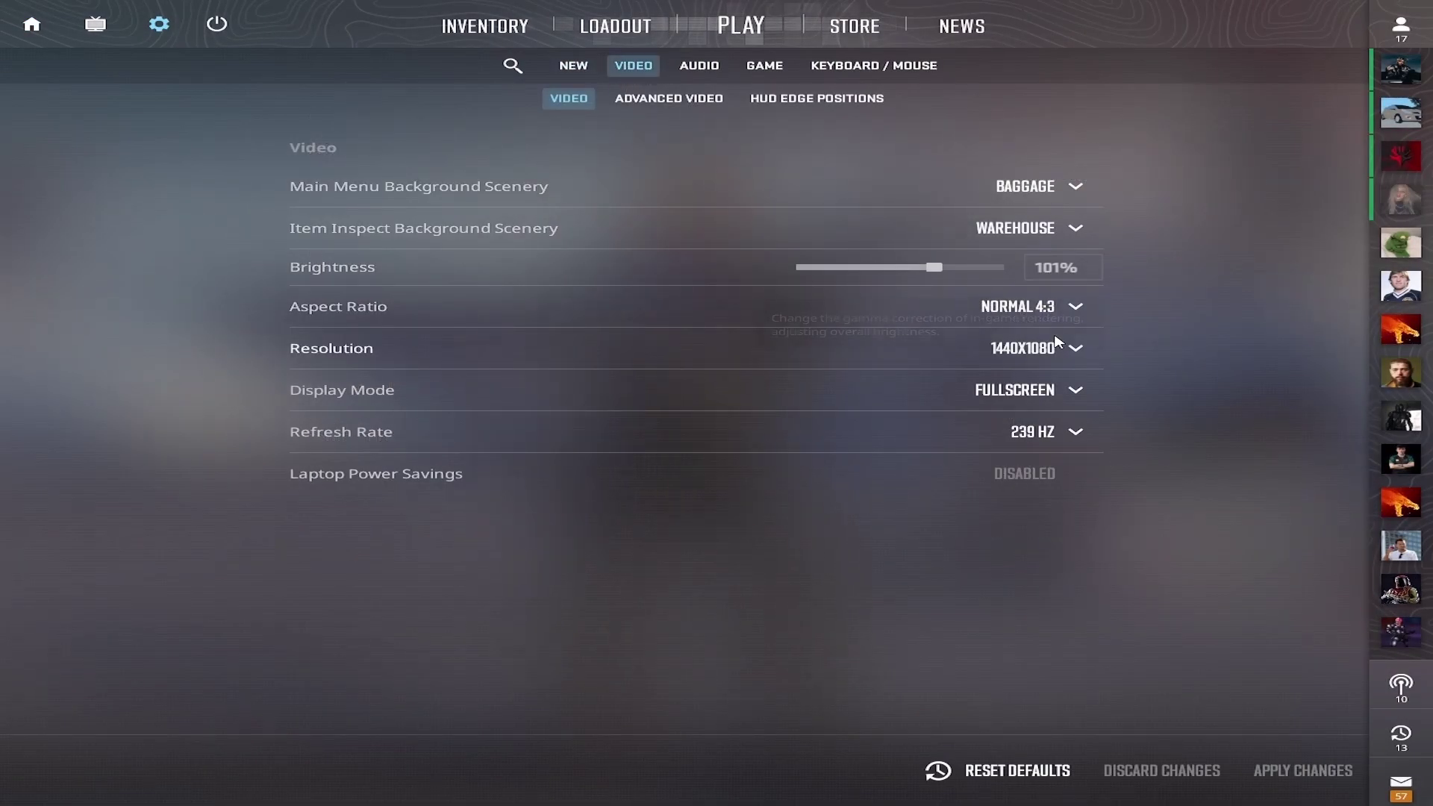
click(1078, 364)
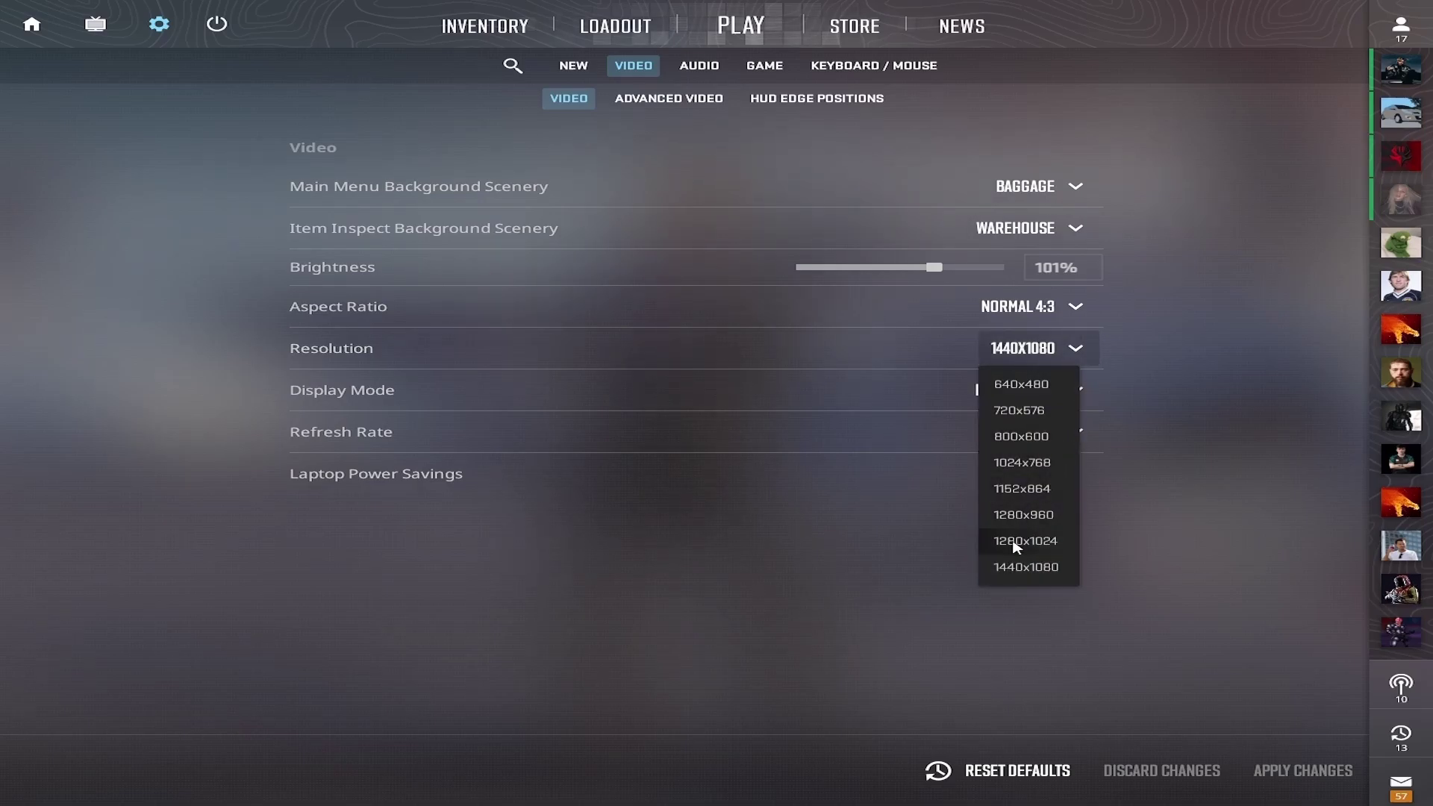
click(1023, 522)
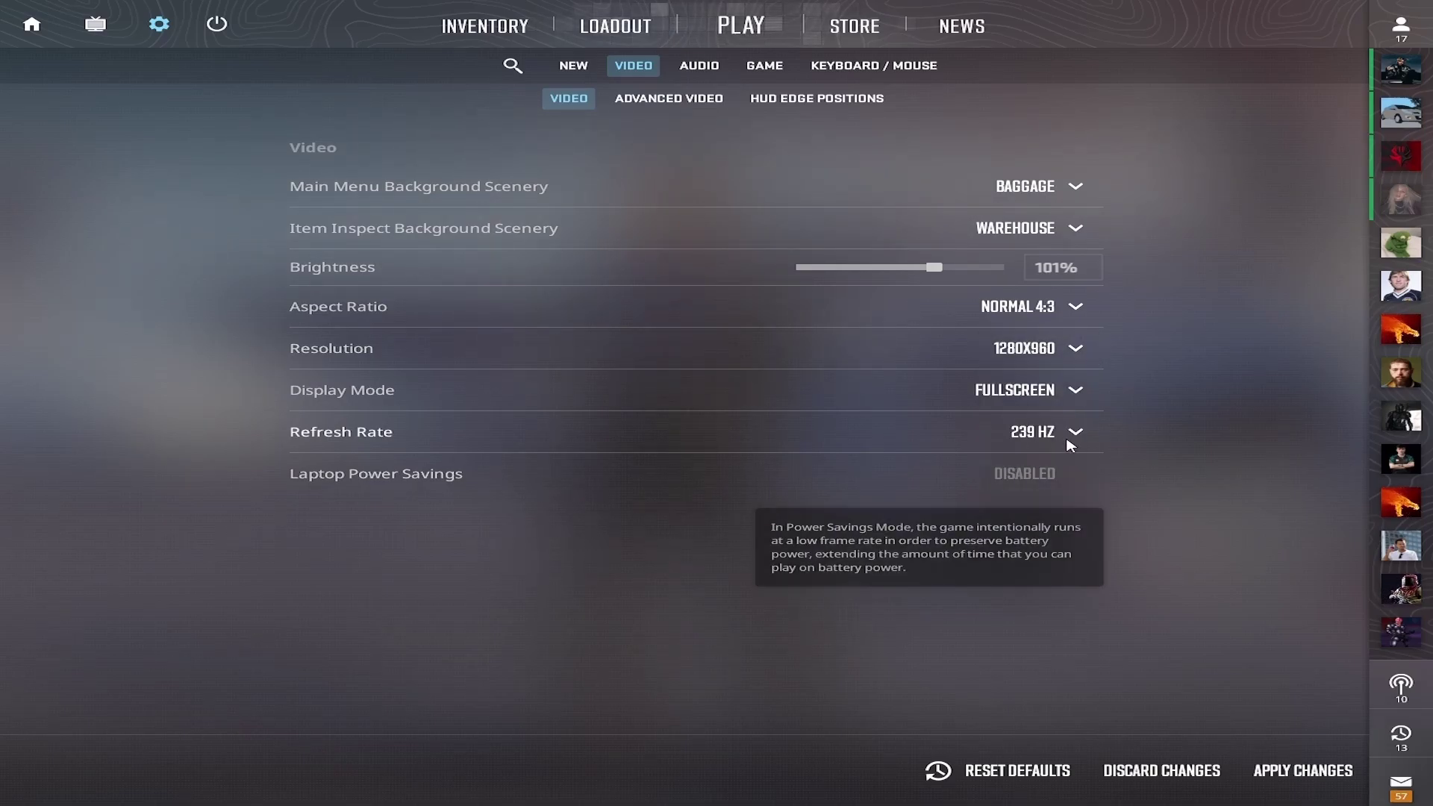
click(1302, 770)
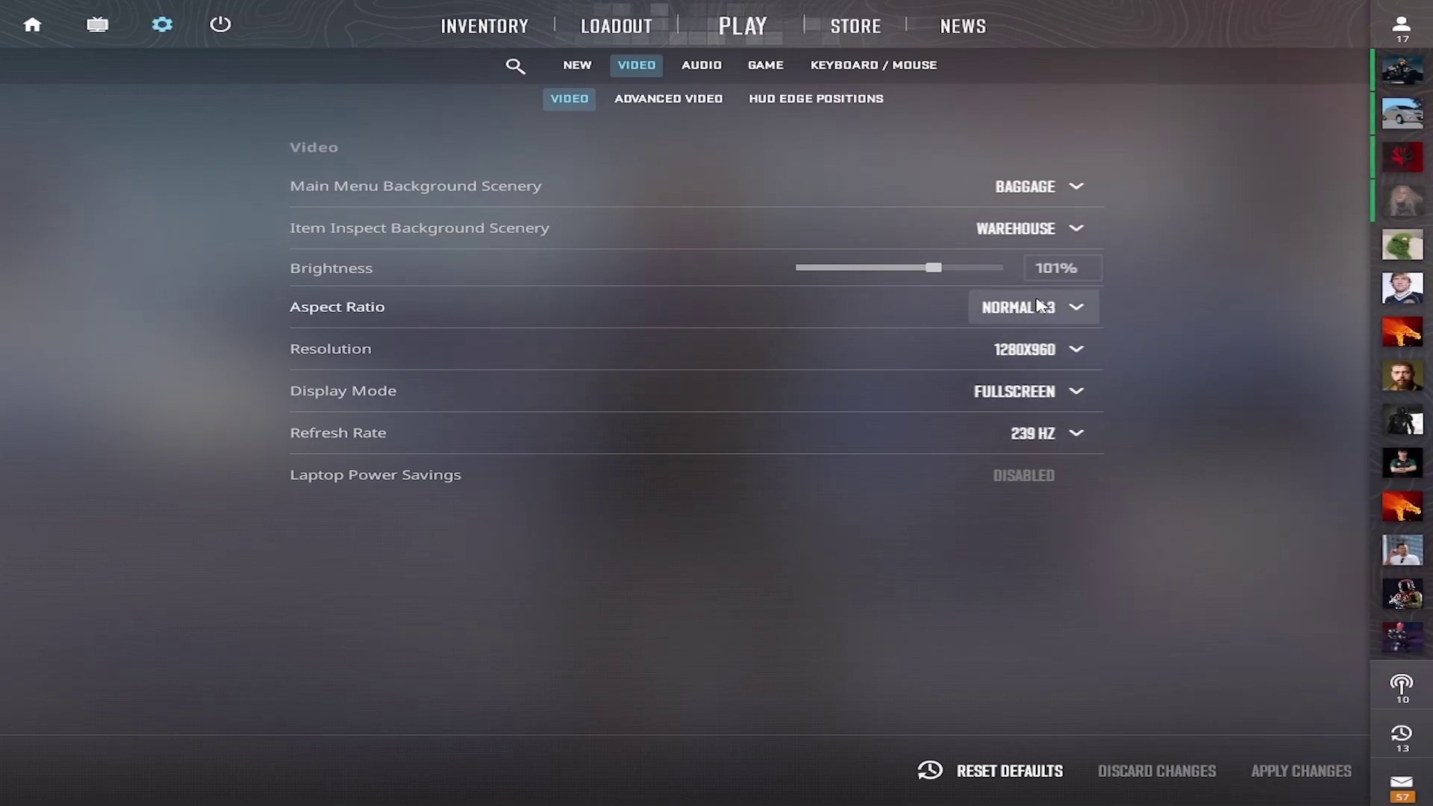
Keep the aspect ratio at Normal 4:3 and return to the home screen.
click(1037, 306)
click(1028, 347)
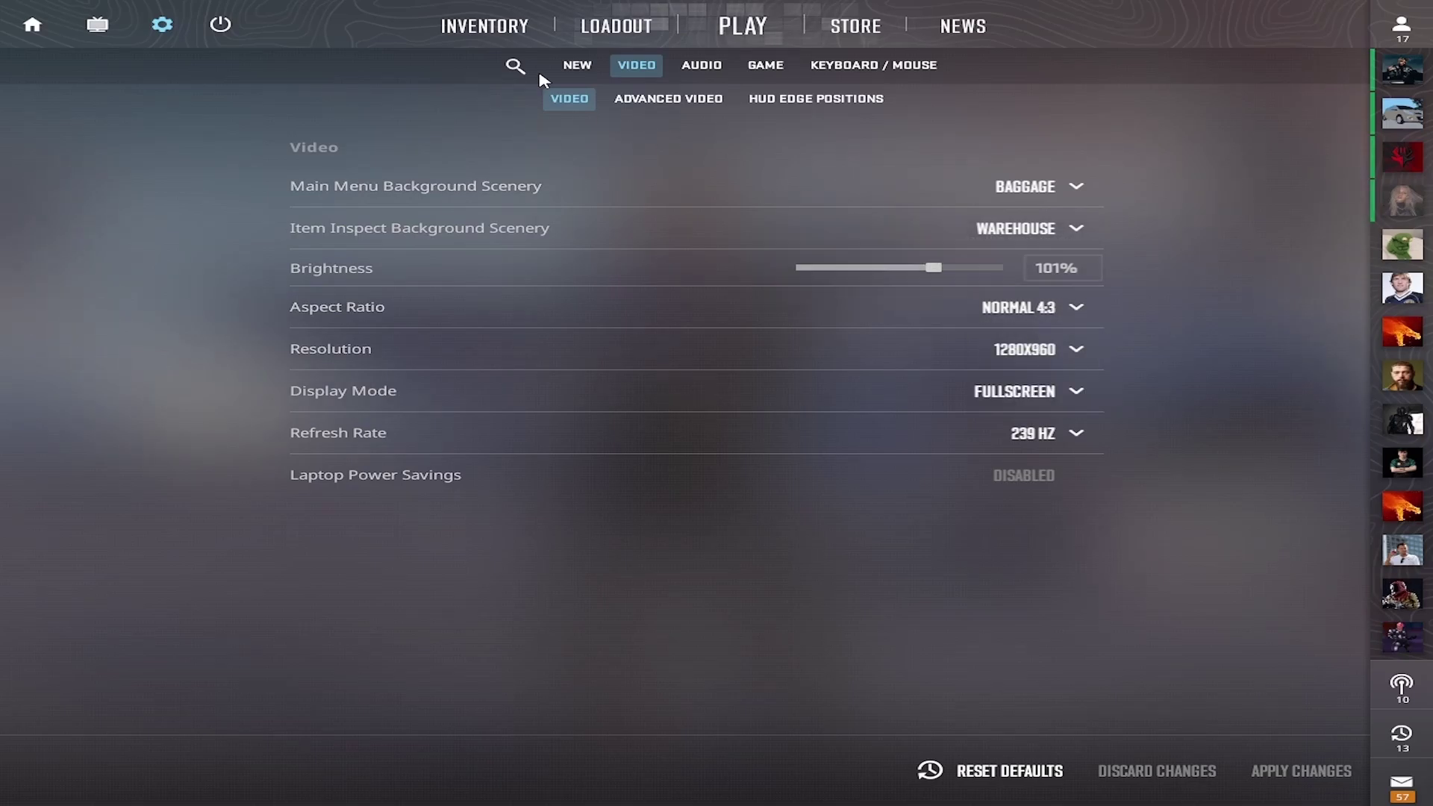
click(745, 34)
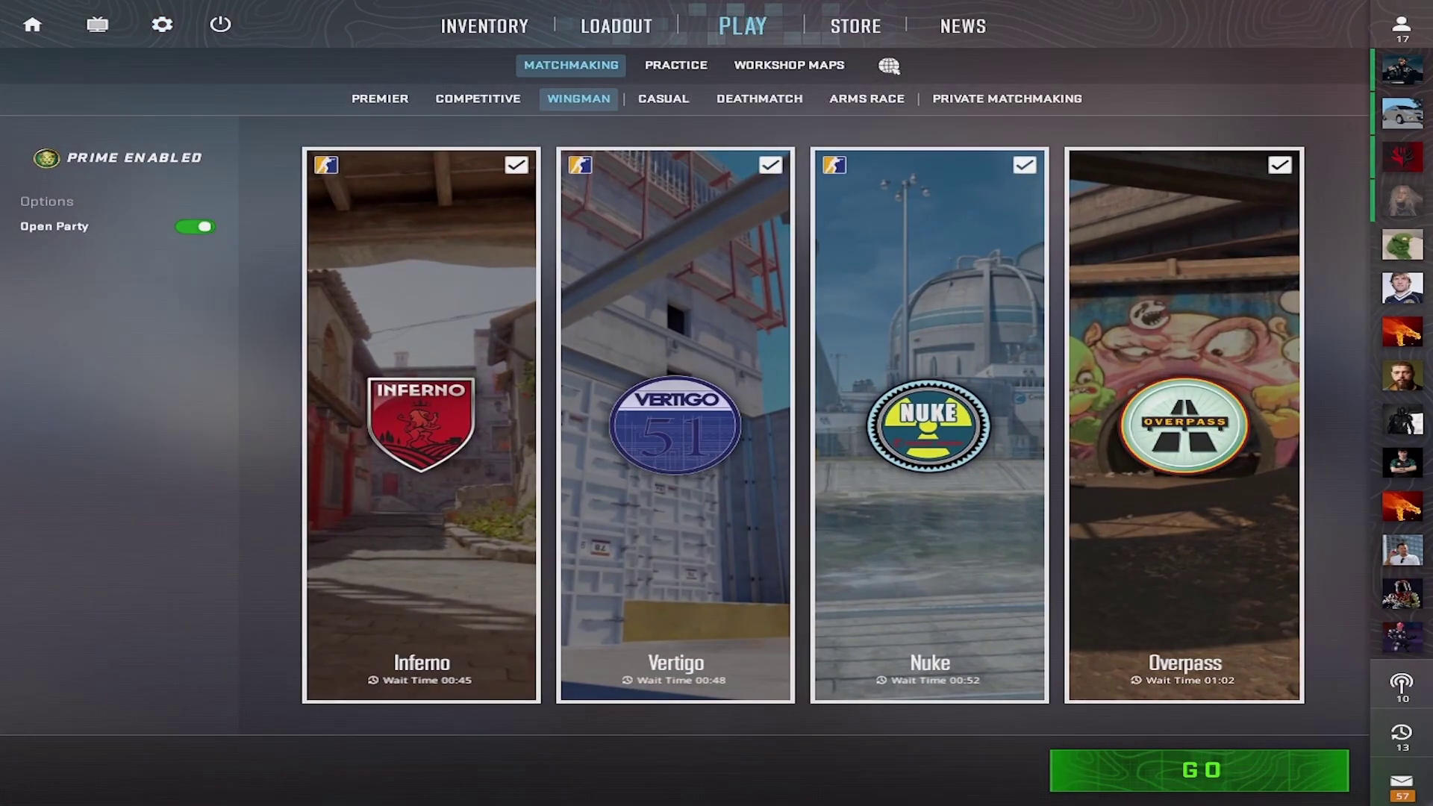
click(32, 23)
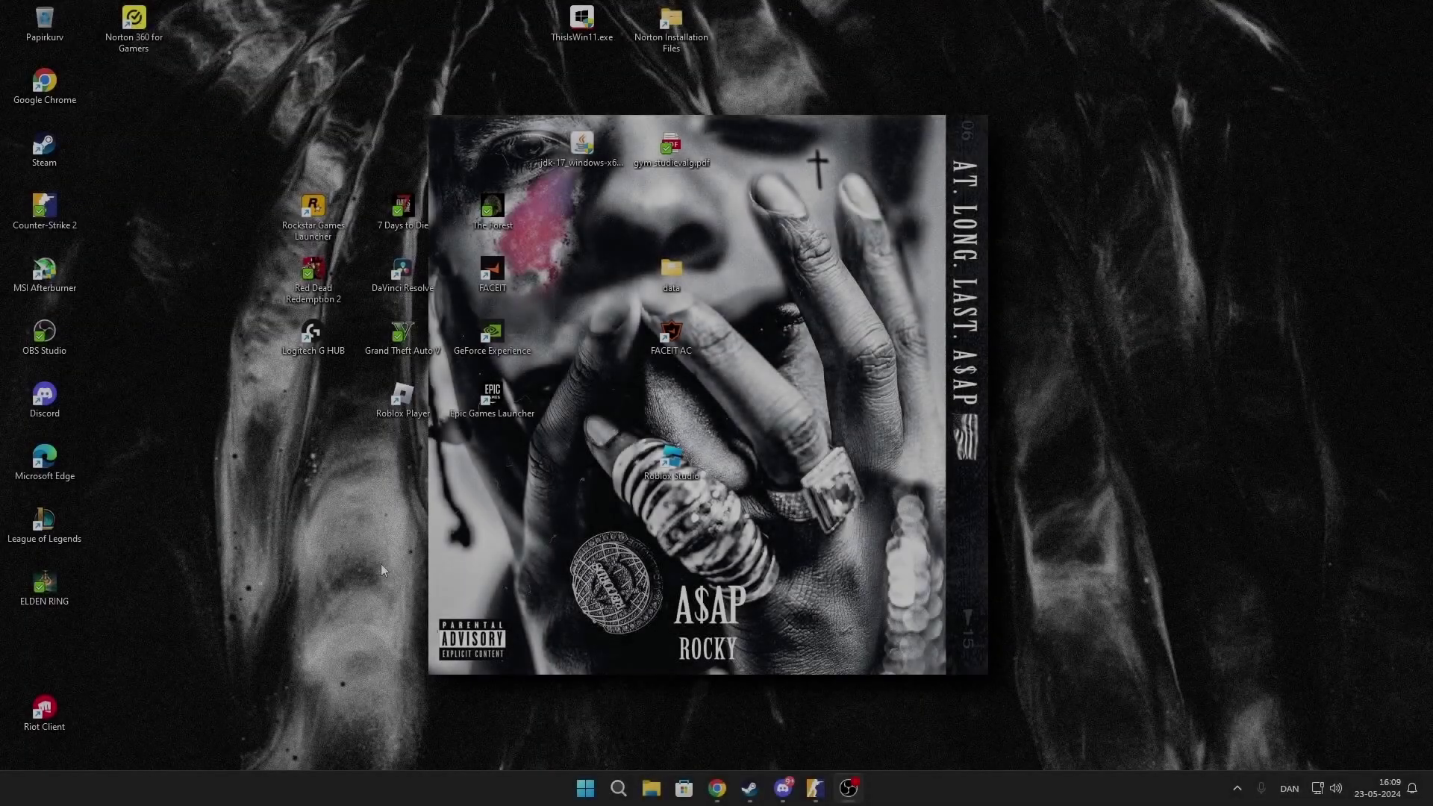
Open NVIDIA Control Panel from the desktop context menu and maximize it.
right_click(473, 561)
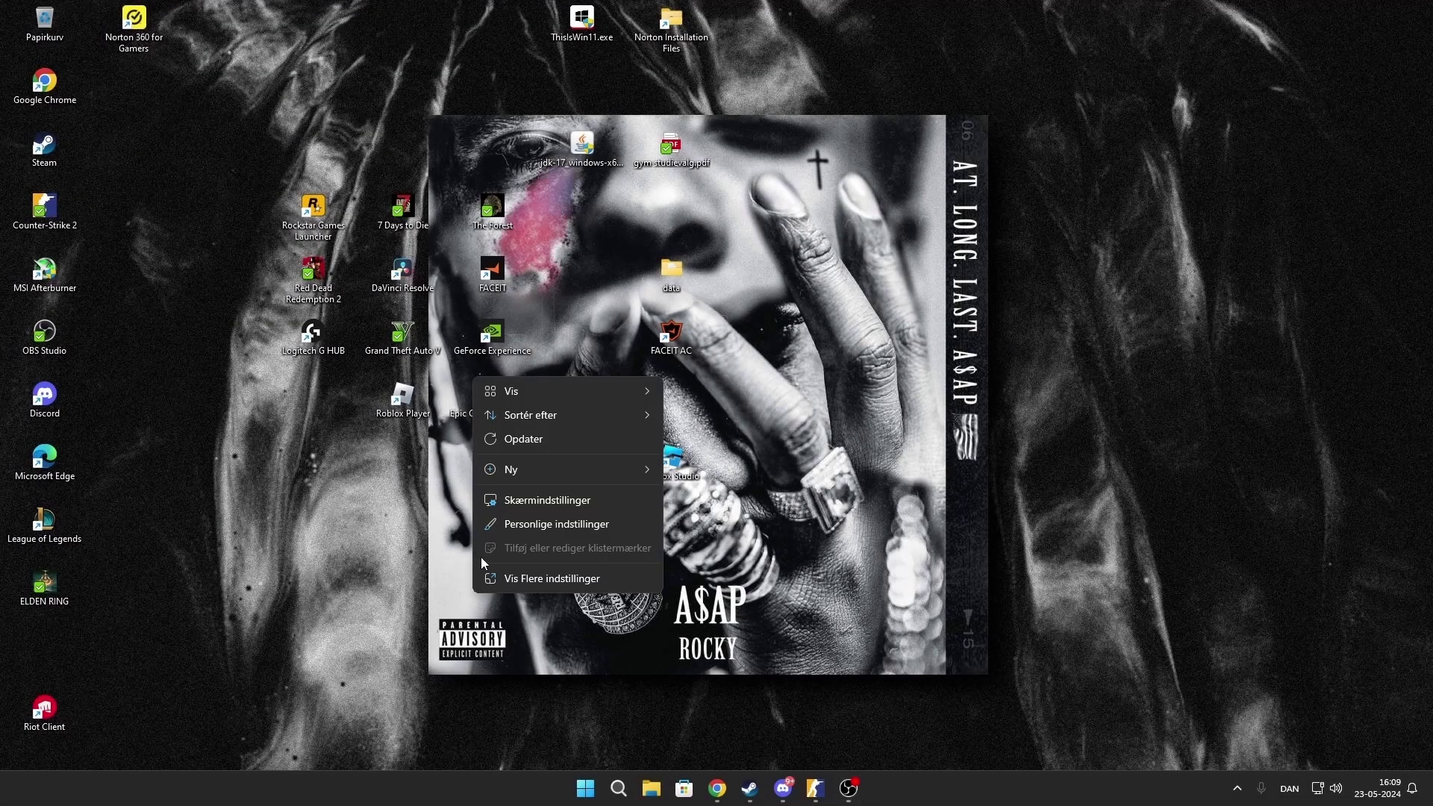
click(556, 578)
click(552, 676)
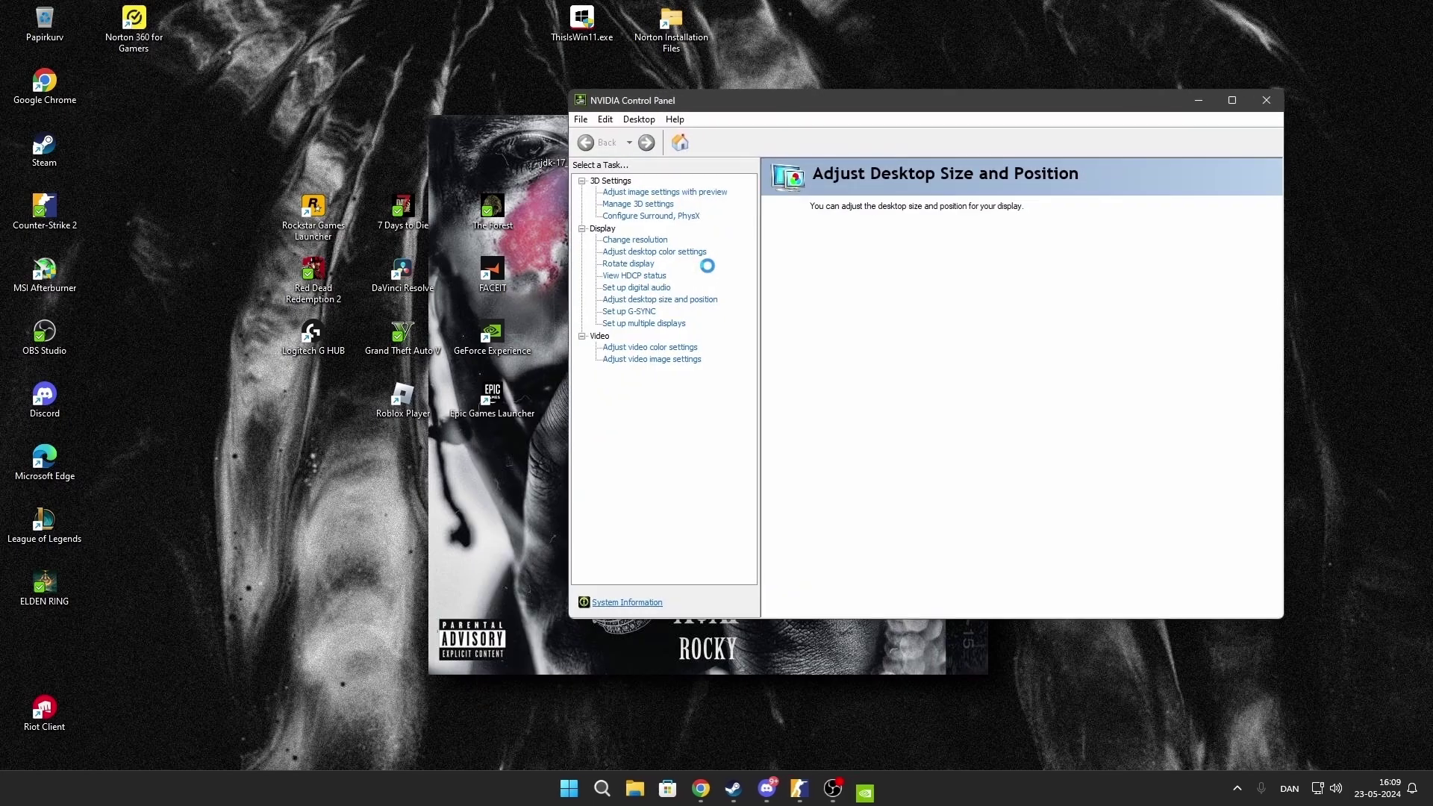
click(1231, 100)
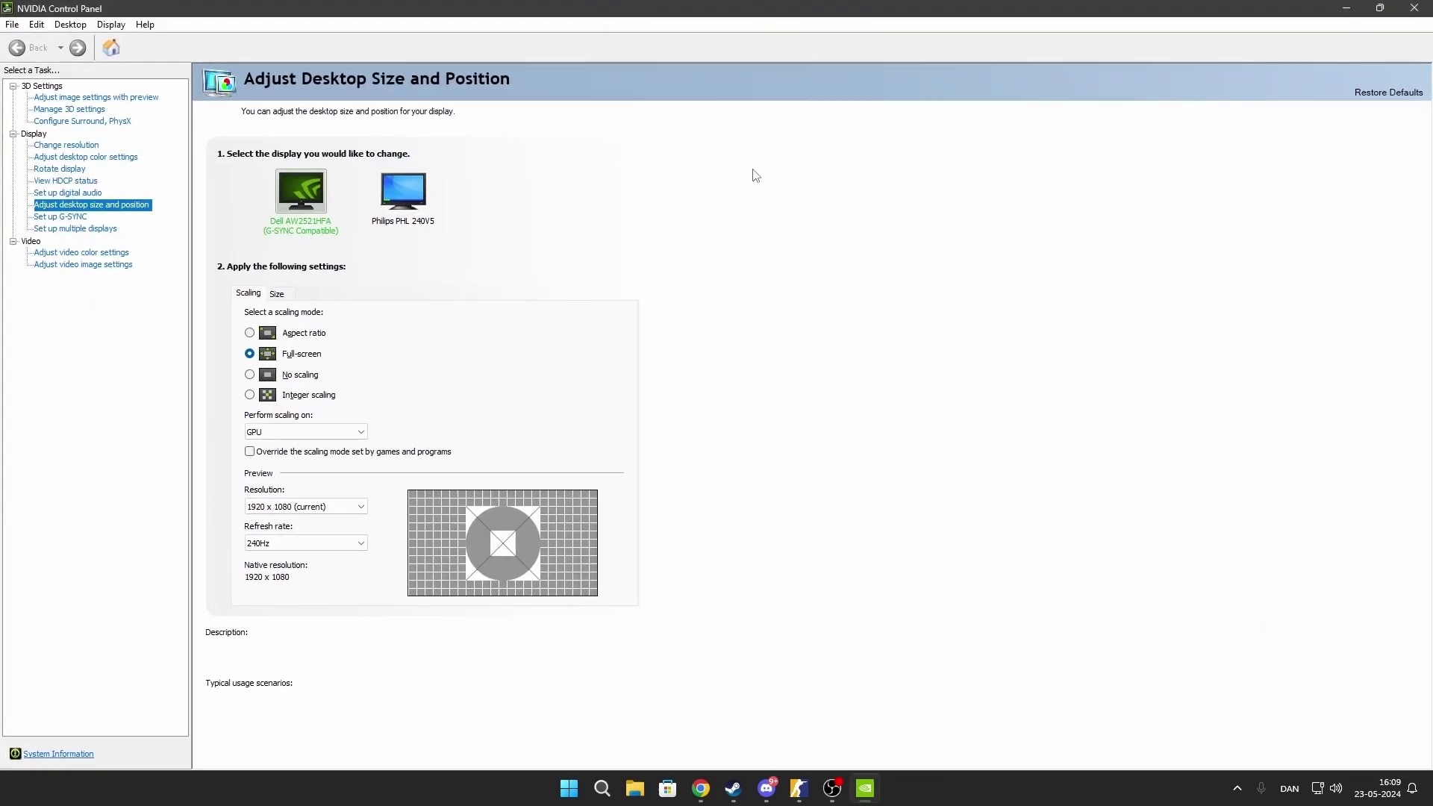
Set digital vibrance to 100%, apply and keep the settings, and adjust the gamma.
click(88, 157)
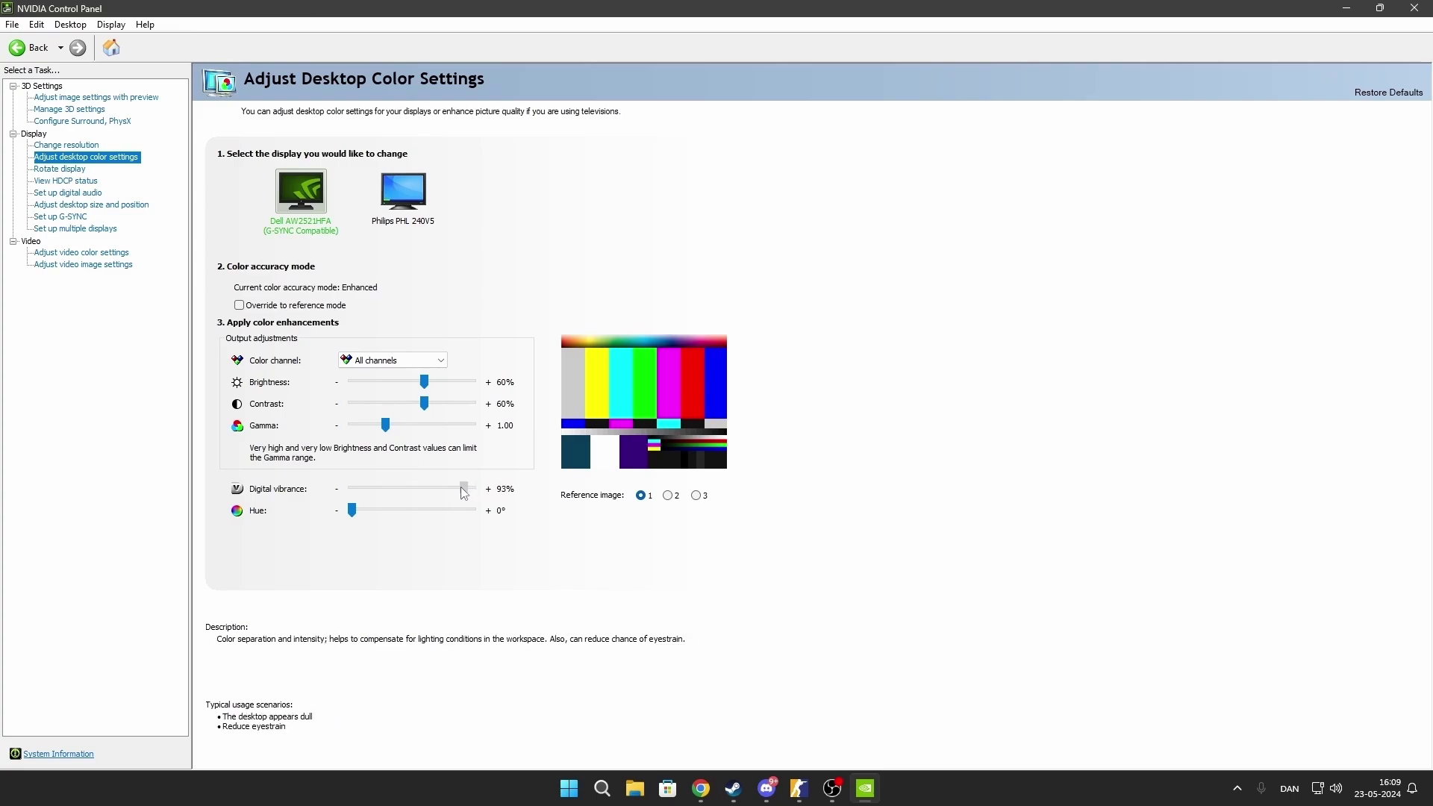
drag(347, 495, 544, 508)
click(1319, 754)
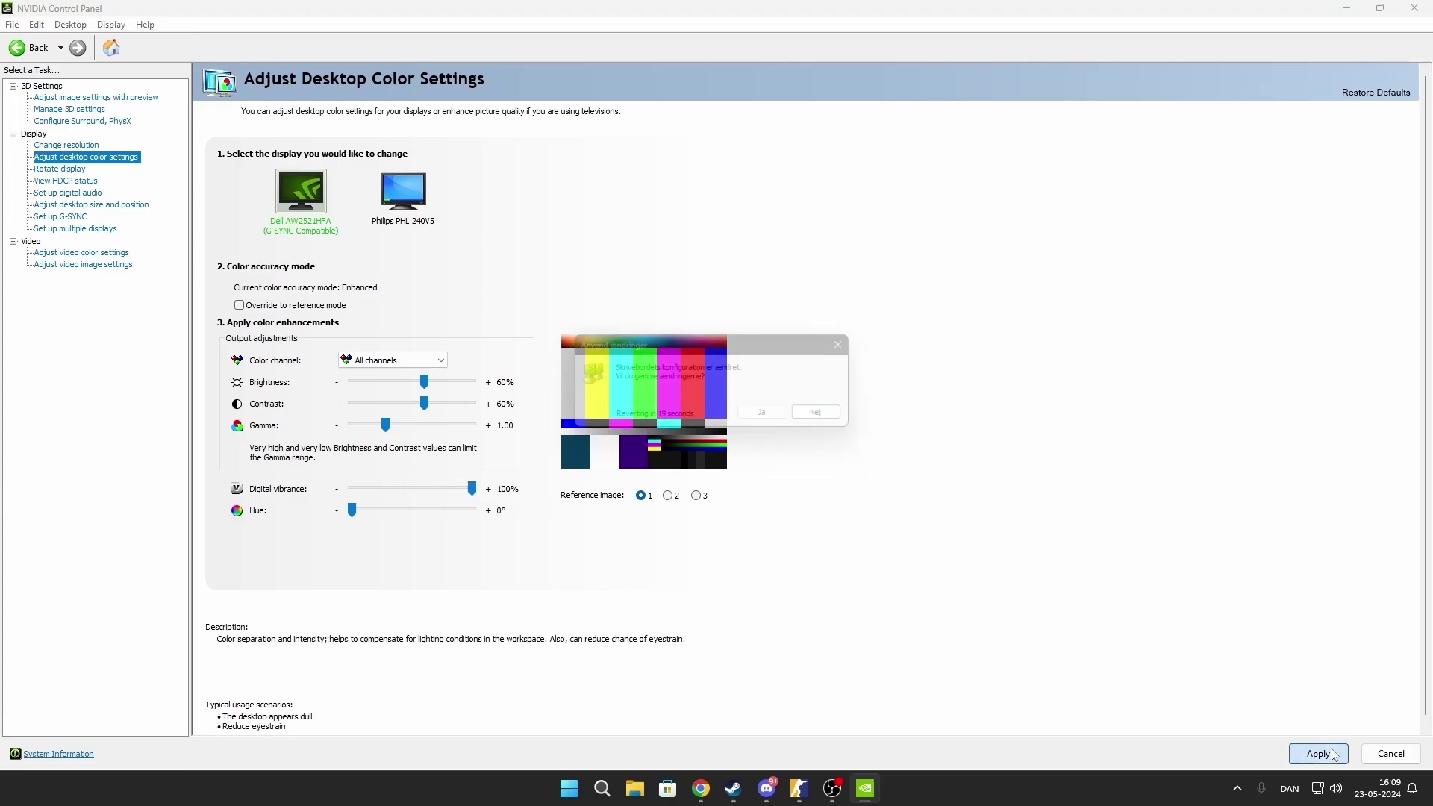
click(772, 420)
mouse_move(386, 425)
mouse_down()
mouse_move(401, 428)
mouse_move(371, 430)
mouse_move(383, 433)
mouse_up()
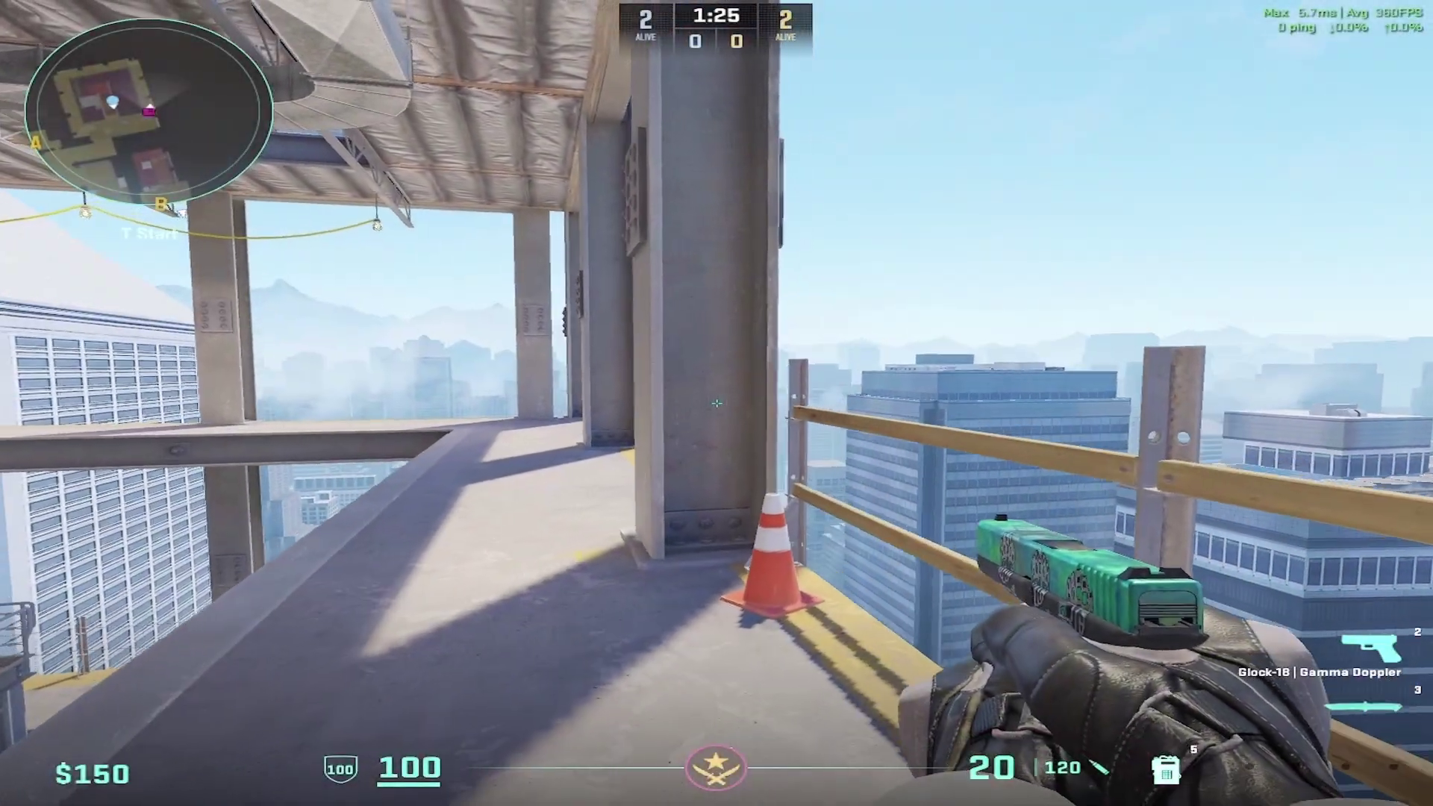
Set r_fullscreen_gamma to 2.5 in the developer console.
key(grave)
text(r_fullscreen_gamma 1.966343)
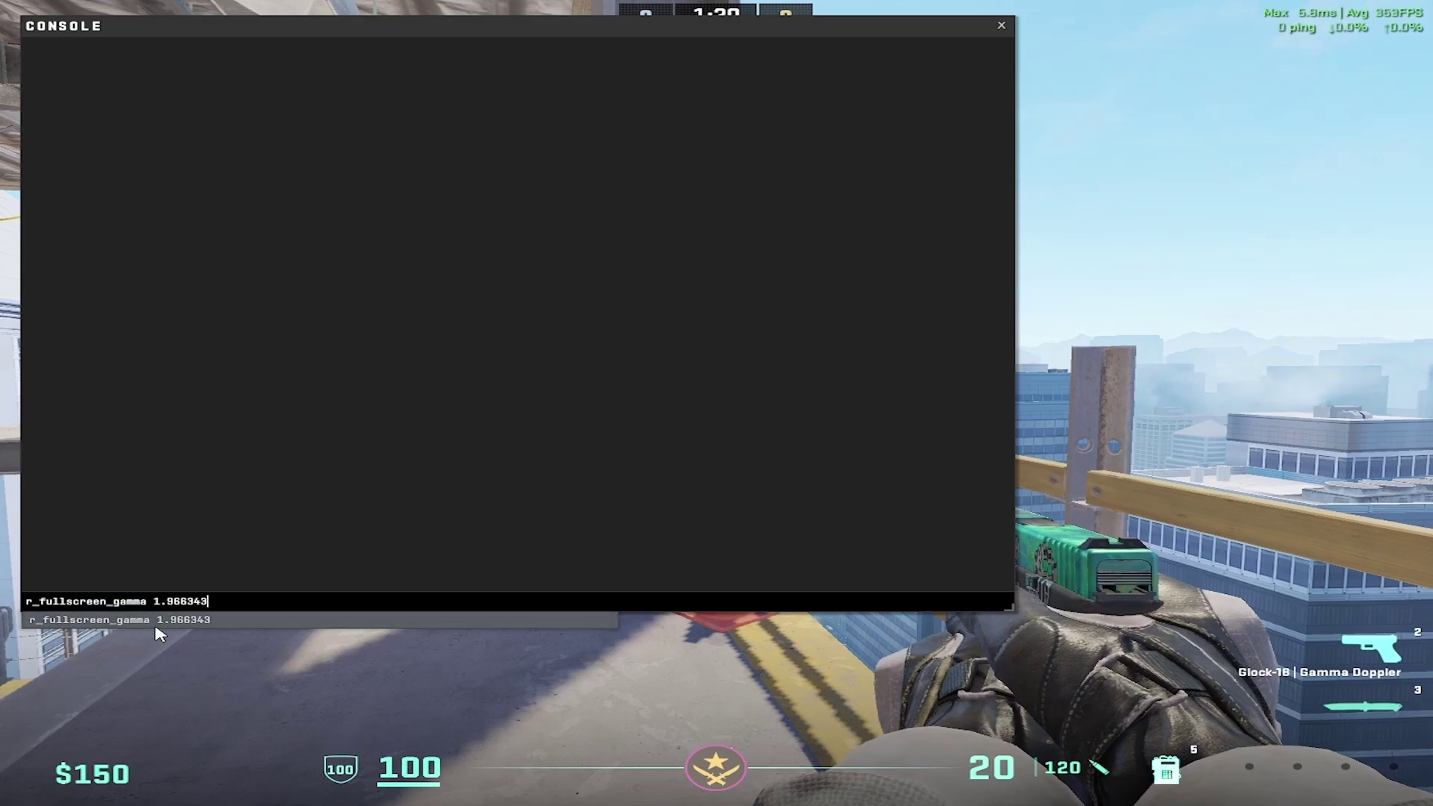
click(158, 620)
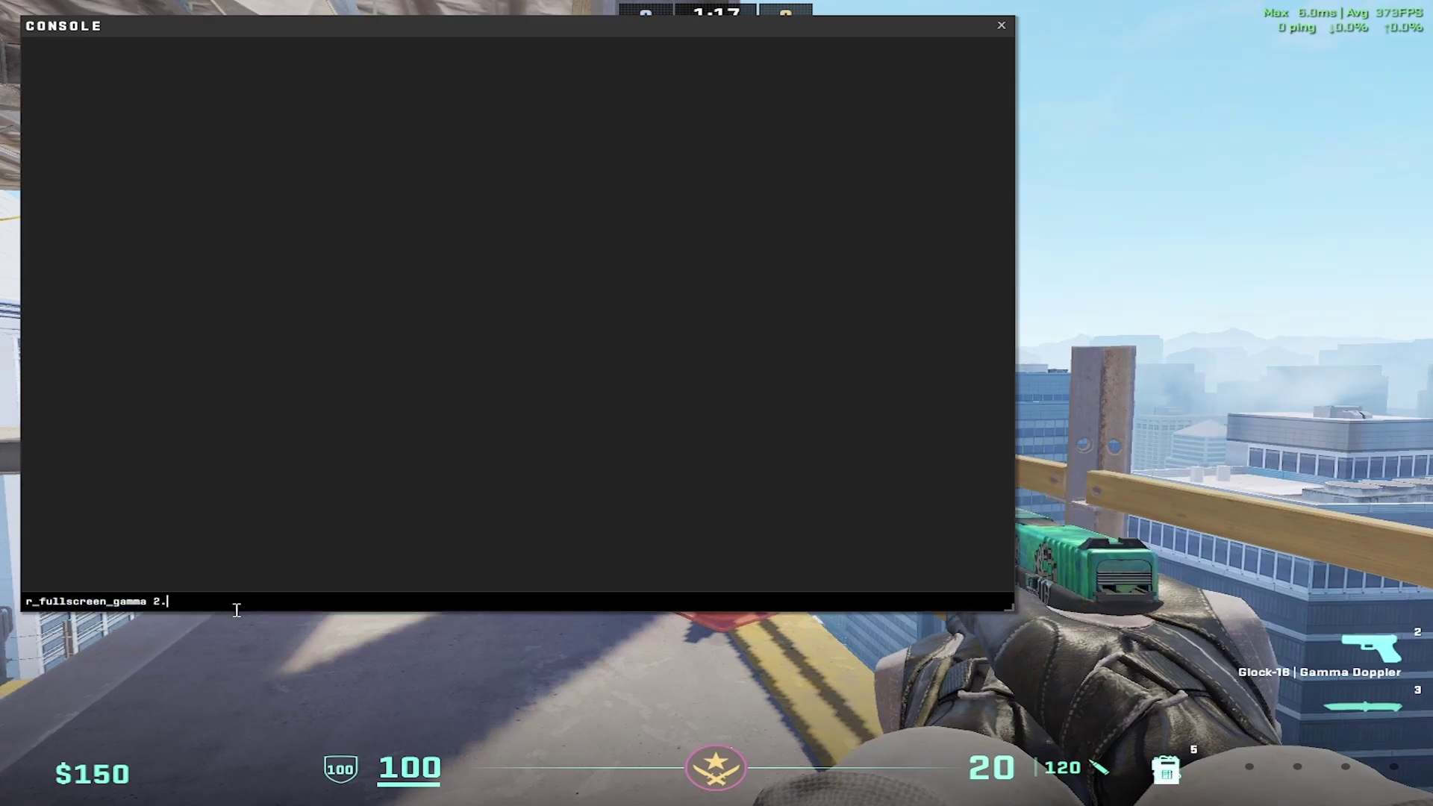
key(Return)
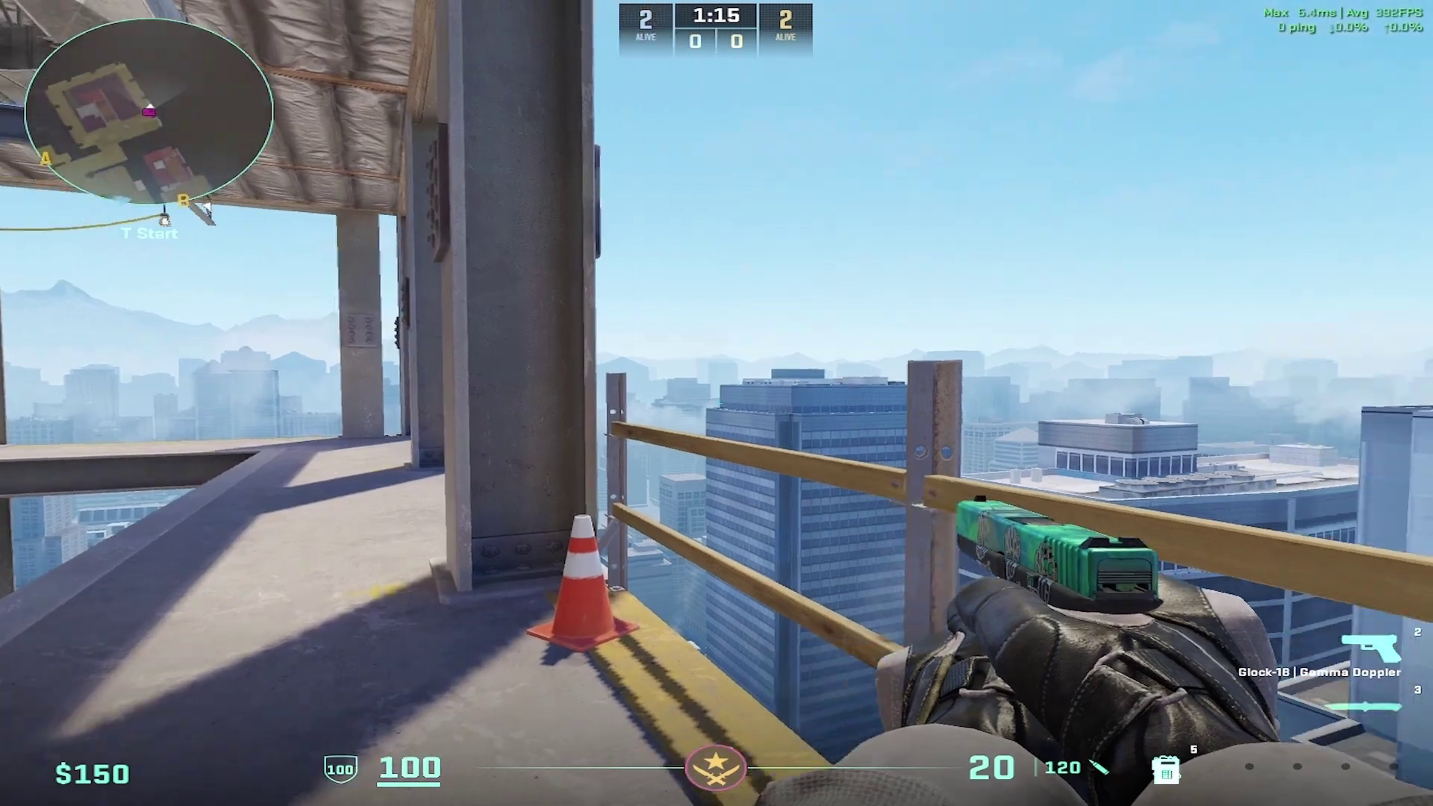
mouse_move(716, 403)
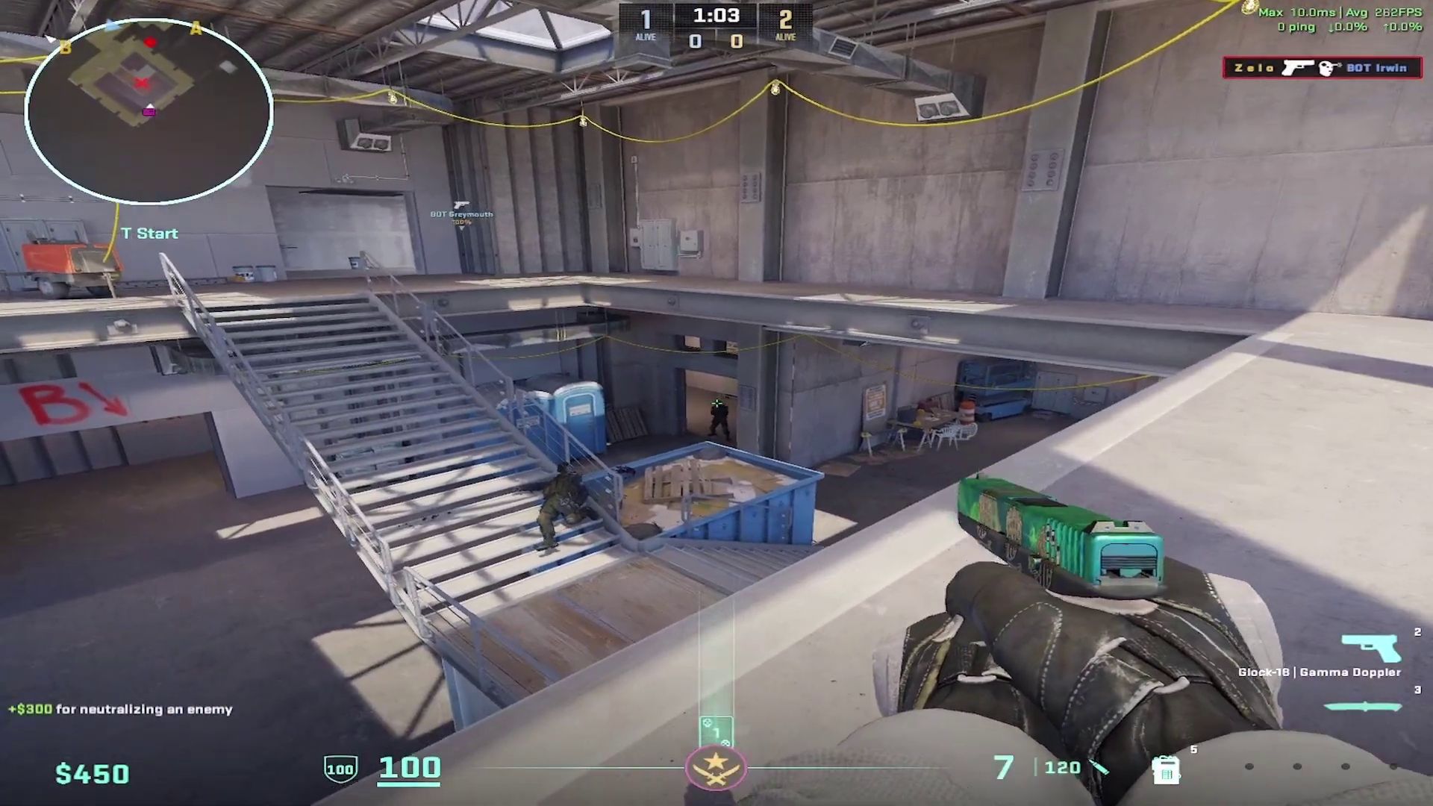
Resume playing: inspect the knife, switch to the C4, walk toward the courtyard and shoot.
key(f)
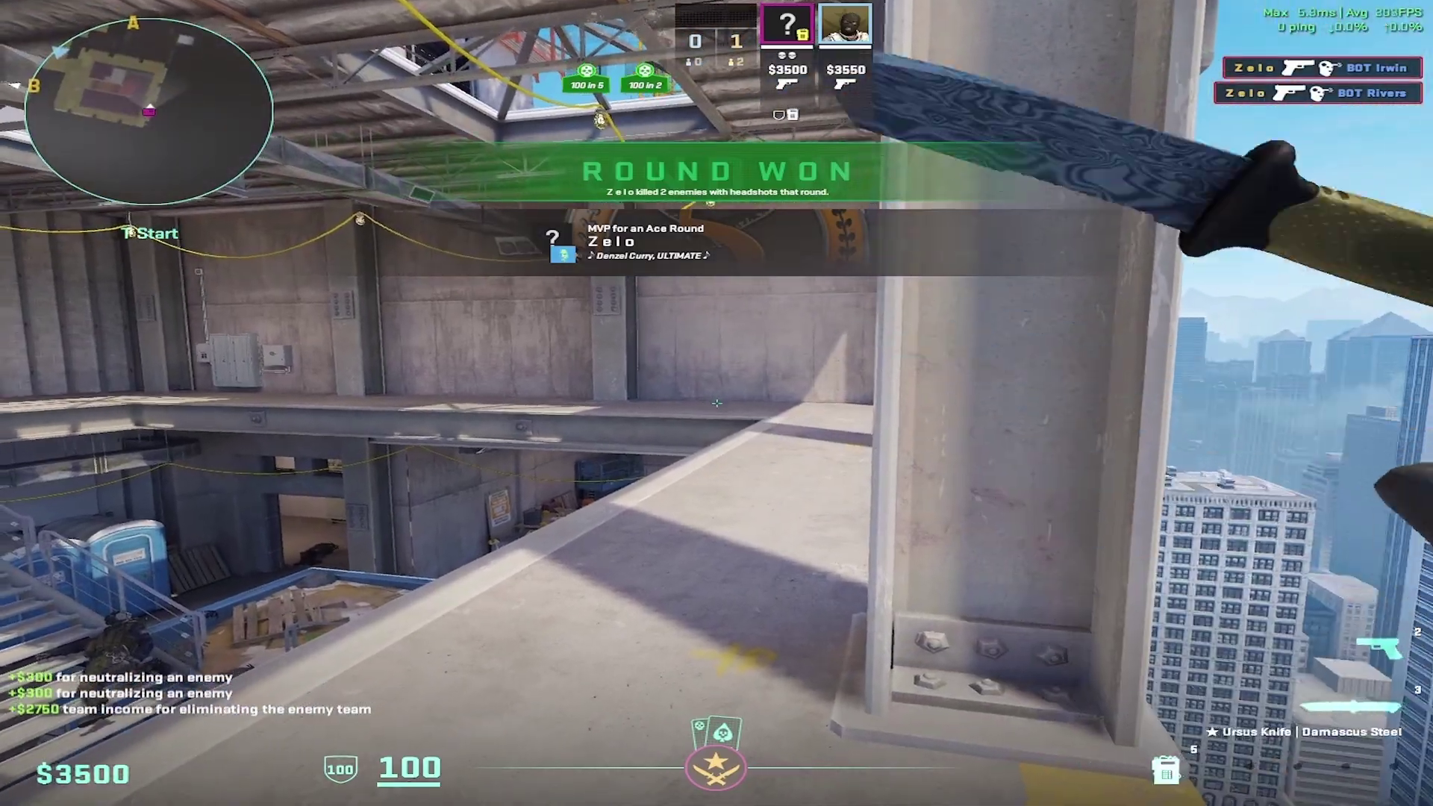
key(5)
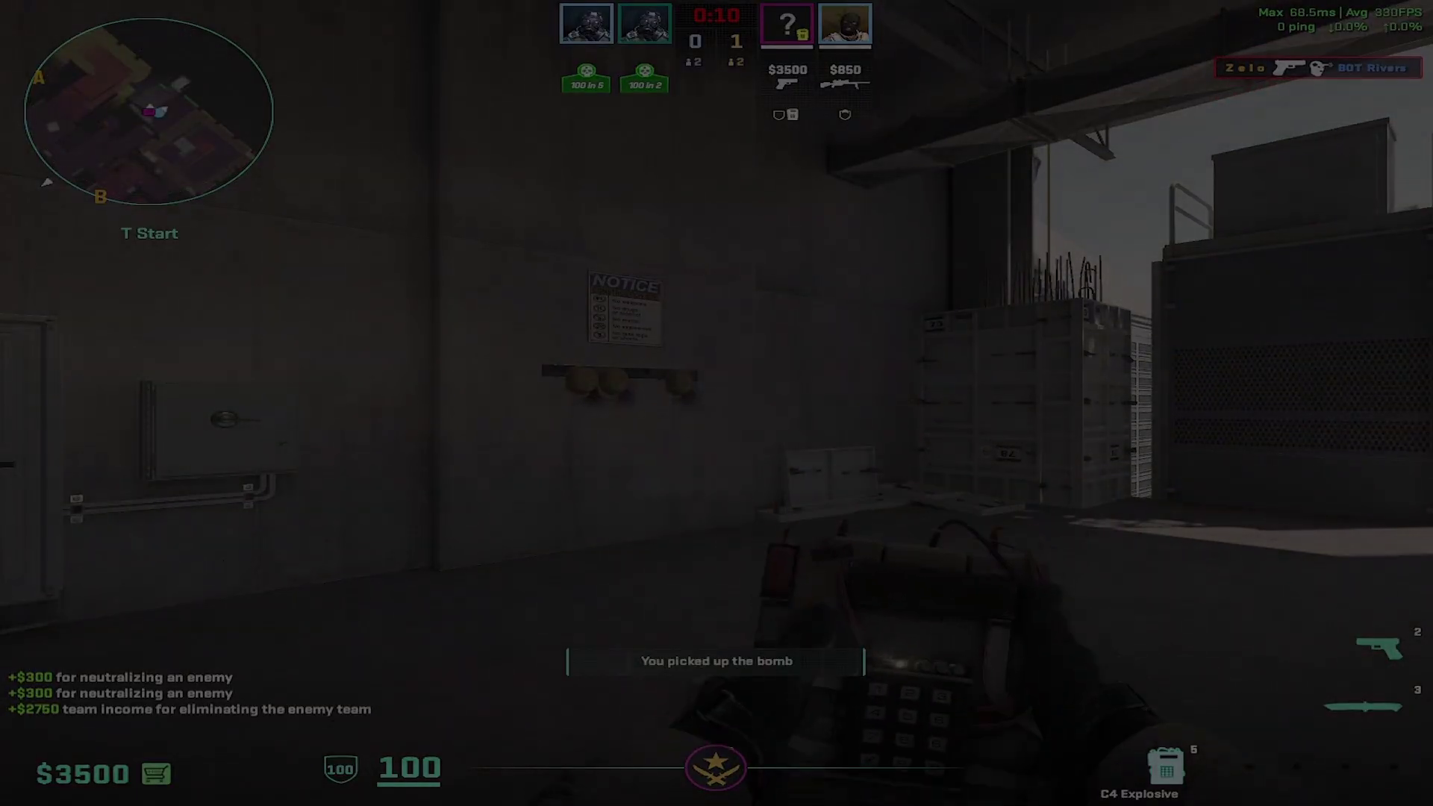
key(w)
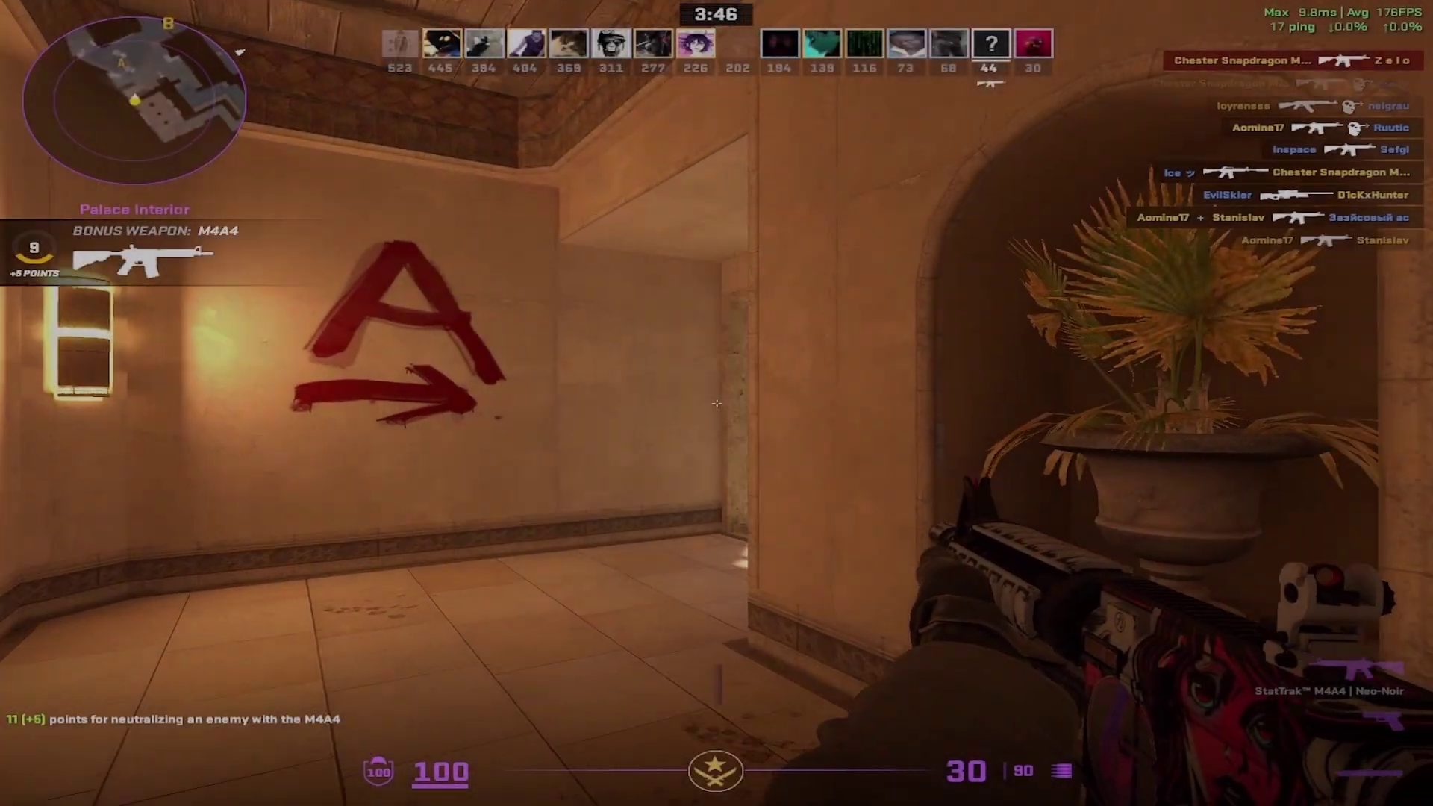
key(w)
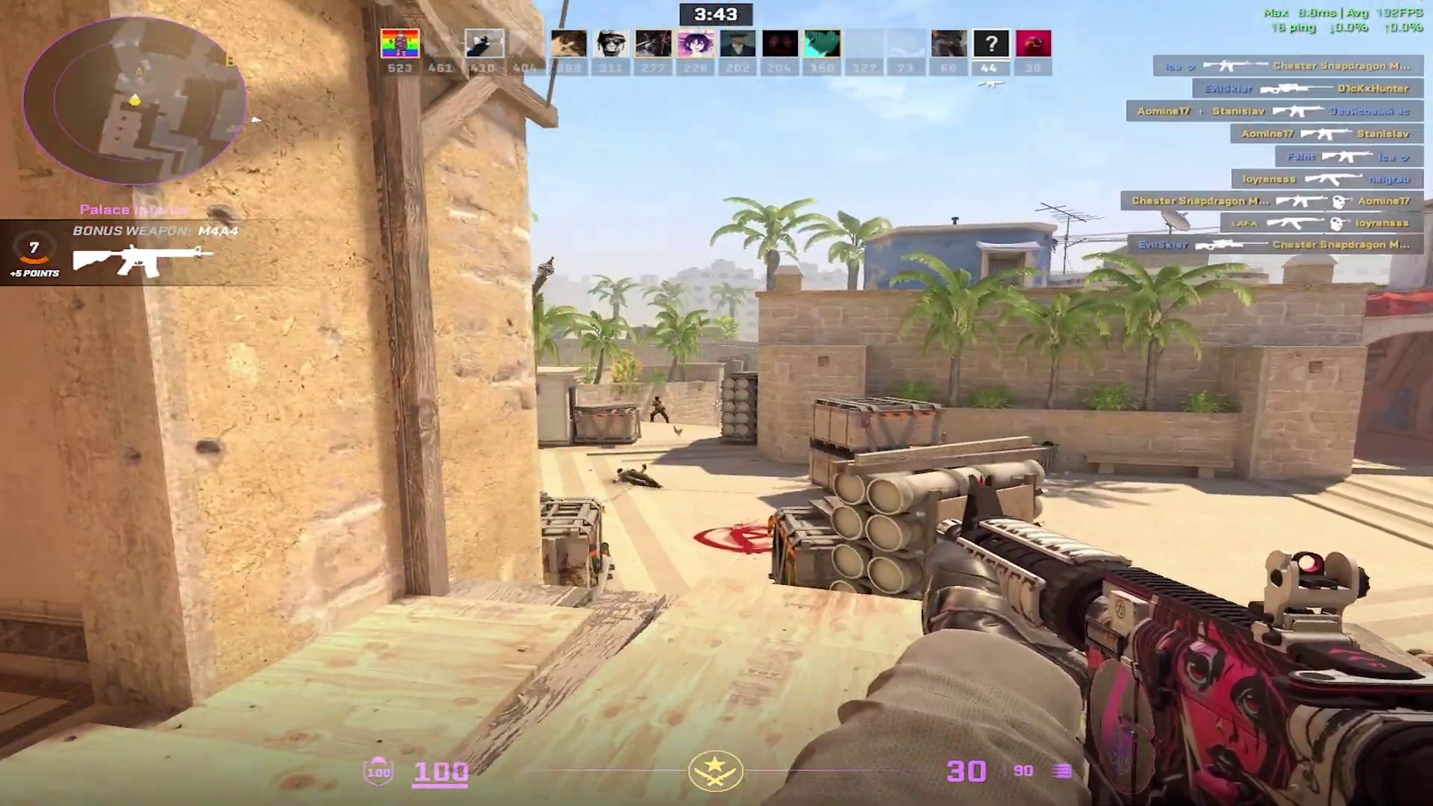
click(717, 403)
click(716, 403)
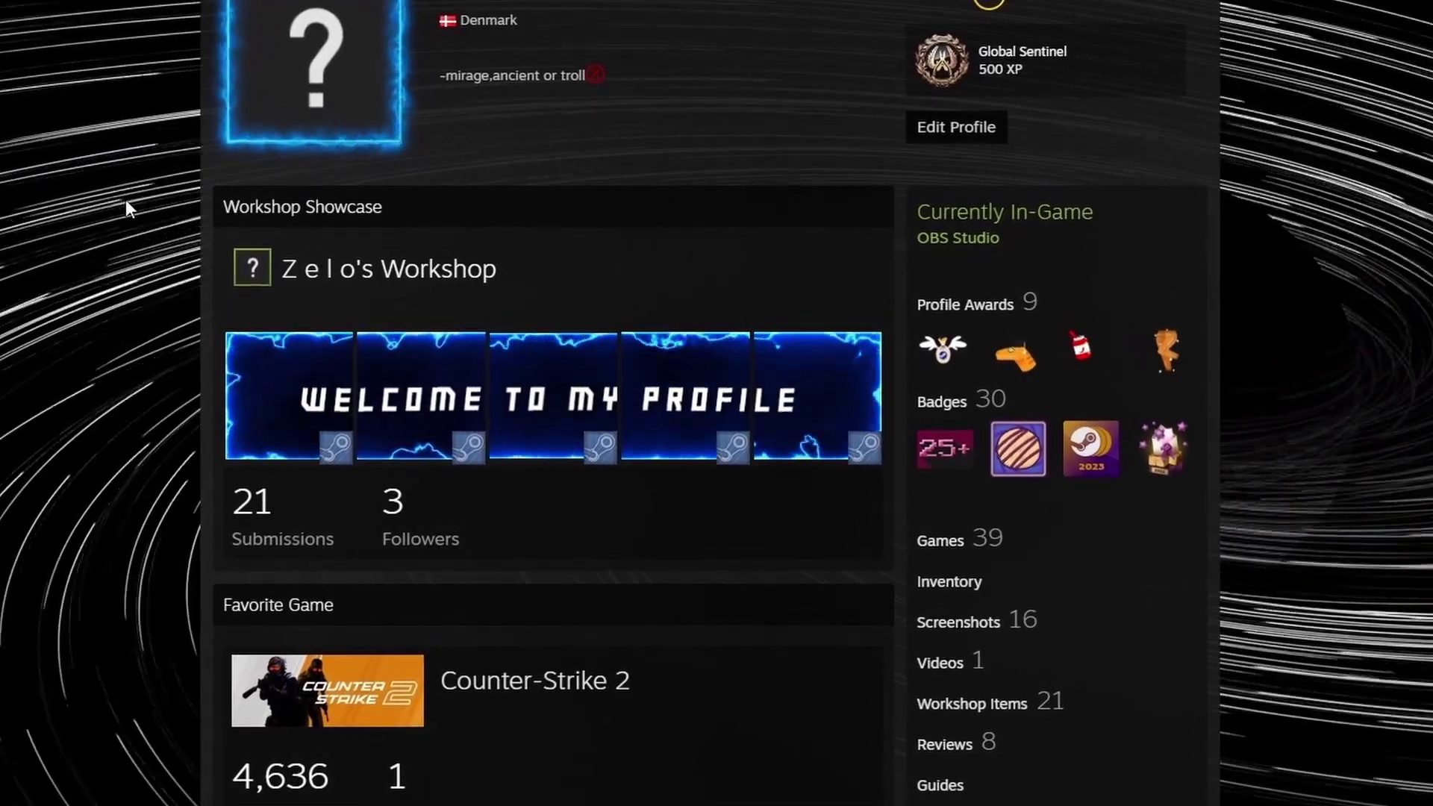
scroll(125, 199, down, 5)
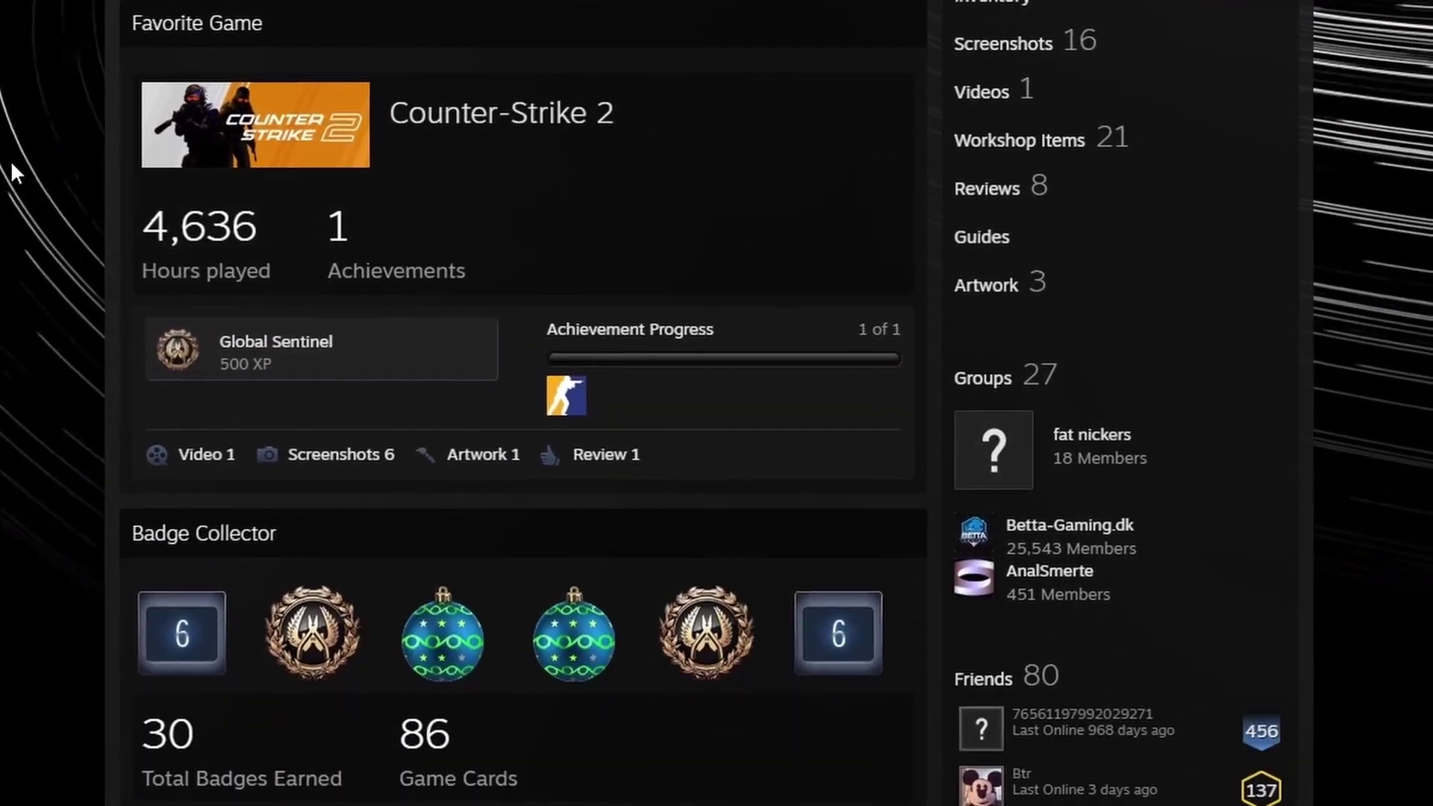
scroll(507, 403, down, 7)
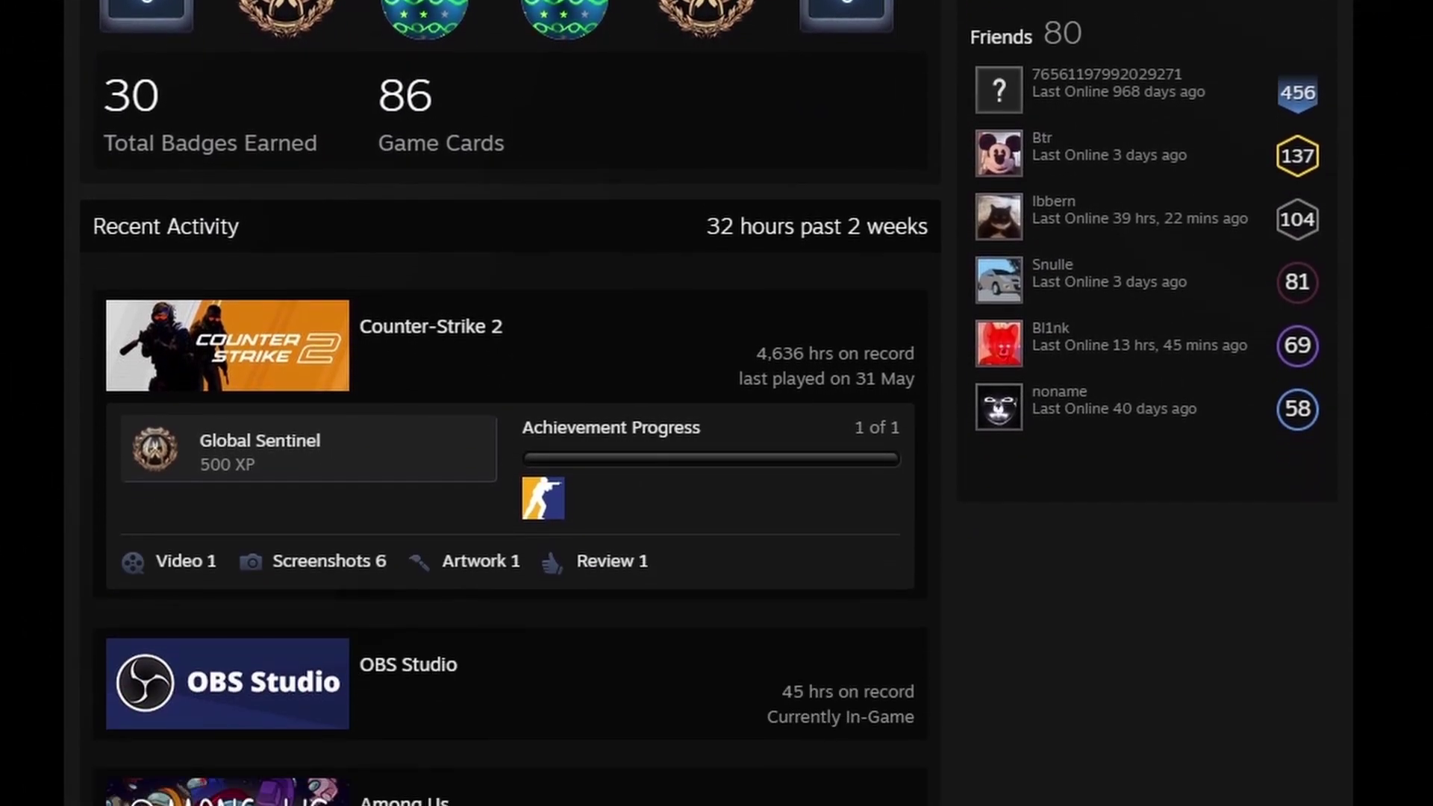
scroll(508, 403, up, 2)
scroll(507, 402, down, 8)
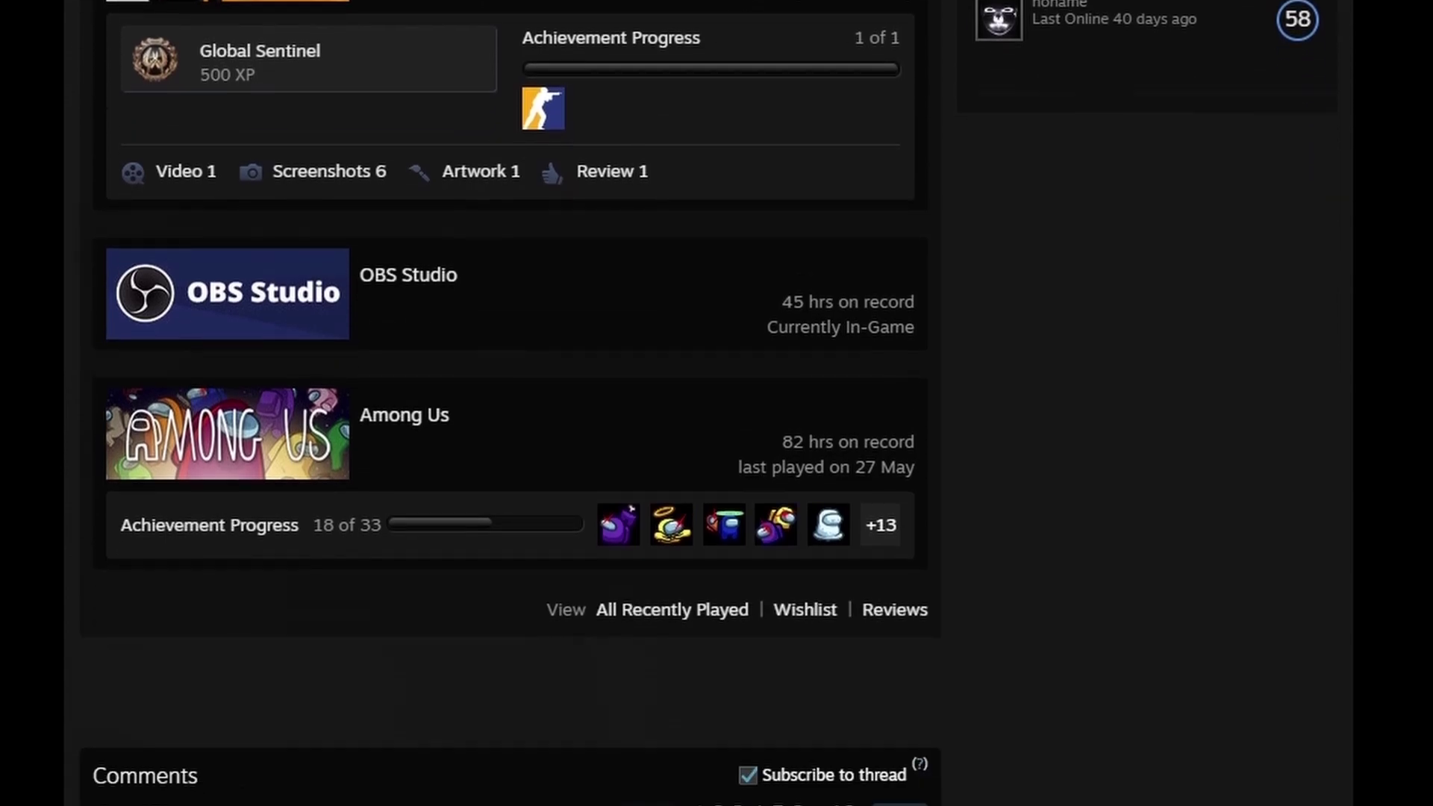
scroll(507, 403, up, 10)
scroll(507, 403, up, 10)
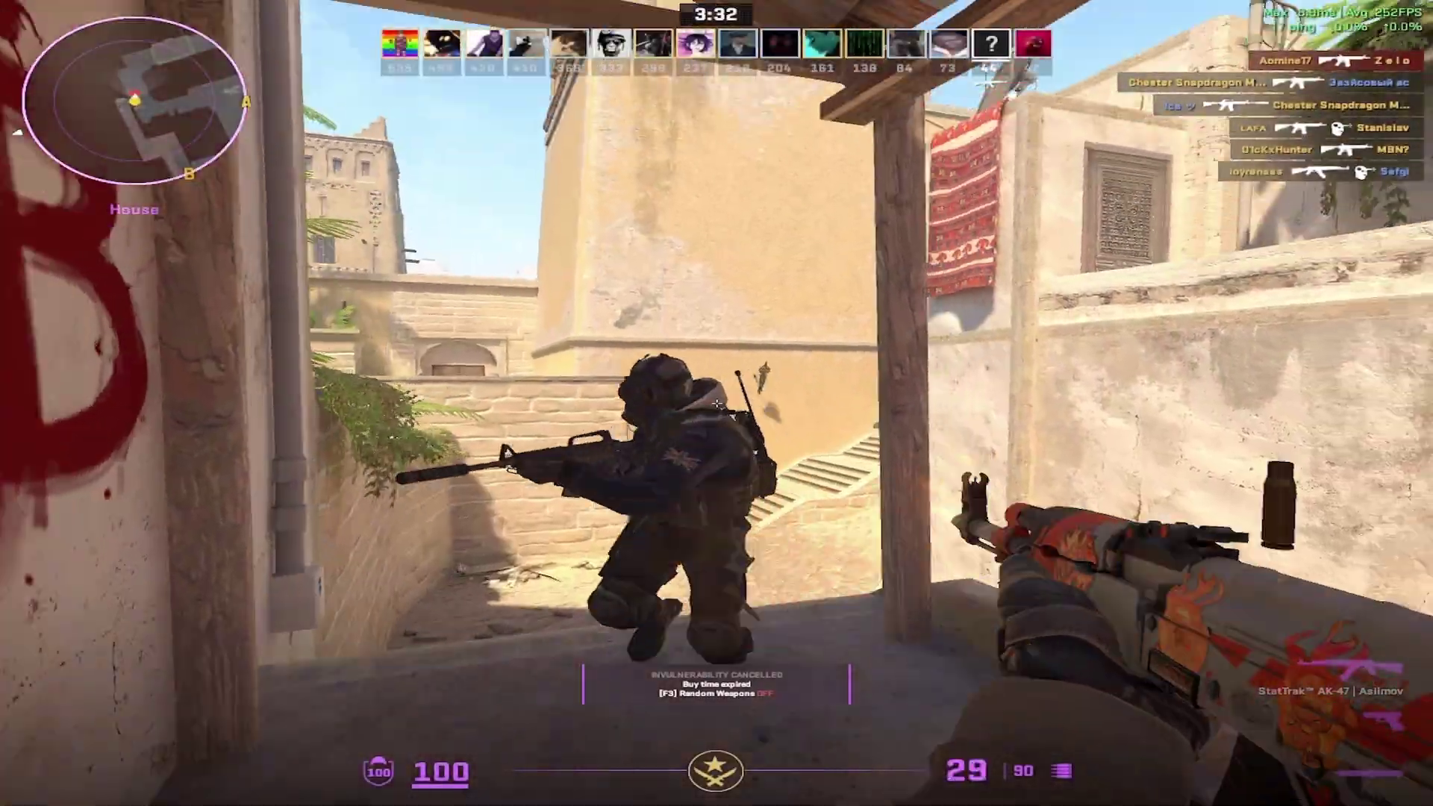
click(717, 404)
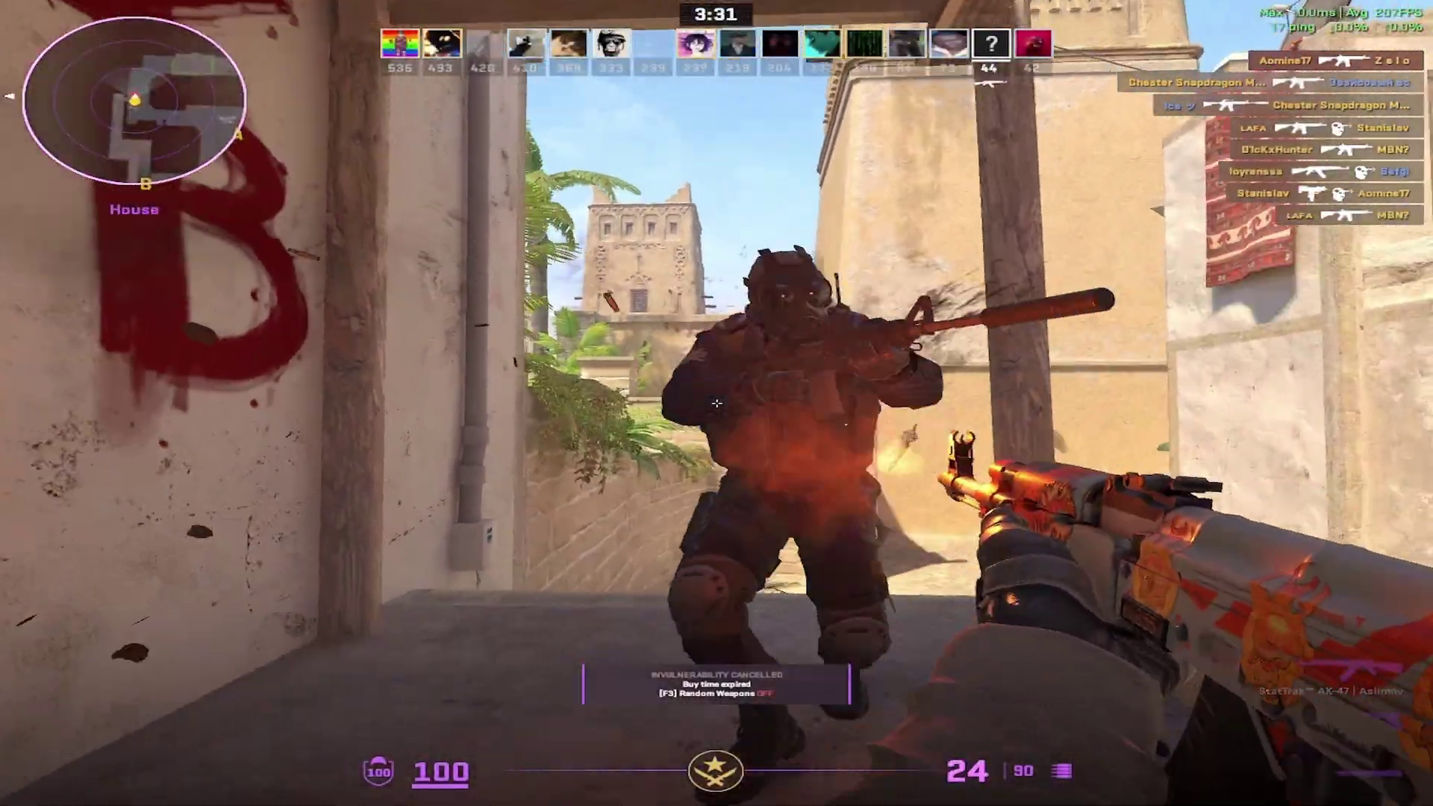
click(716, 404)
key(w)
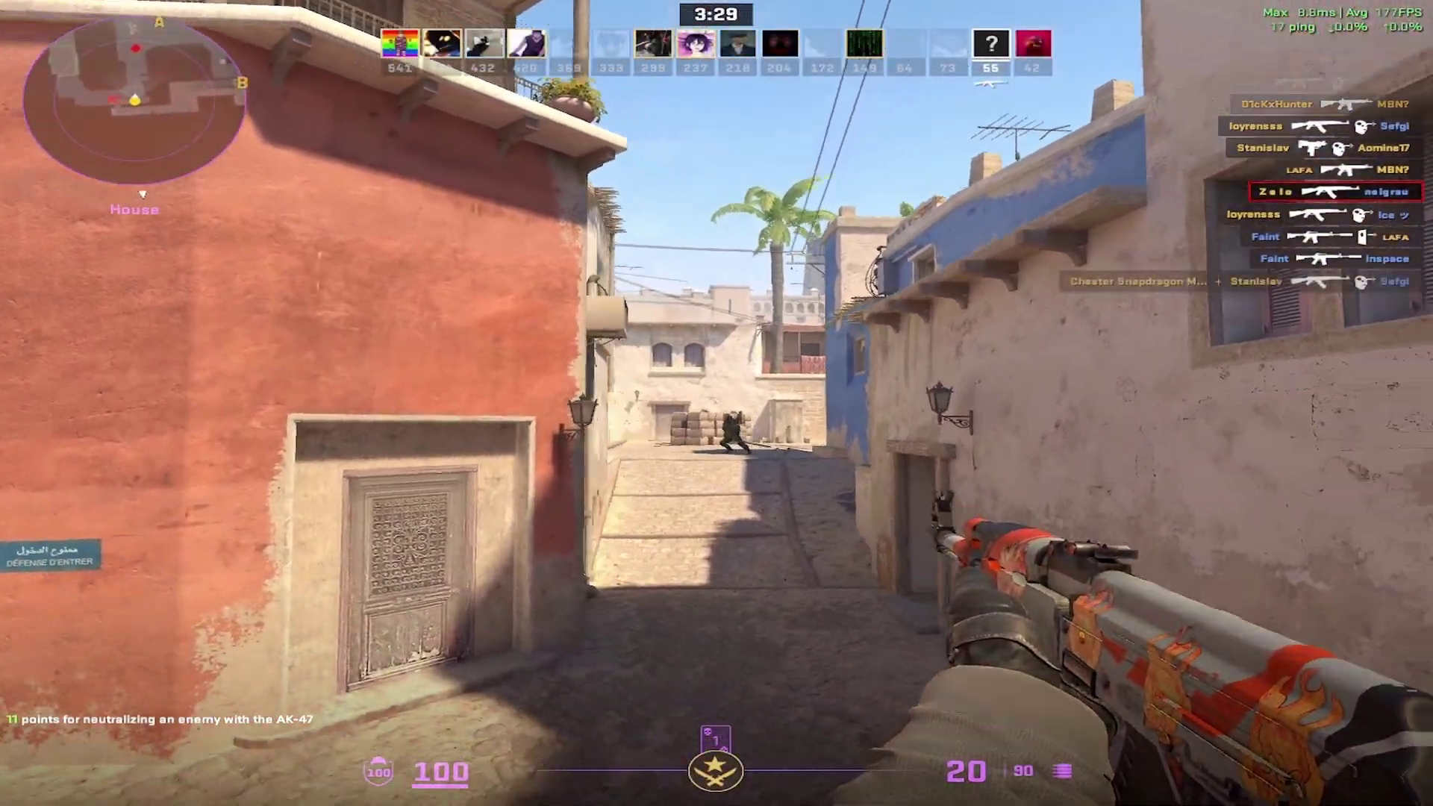
click(716, 404)
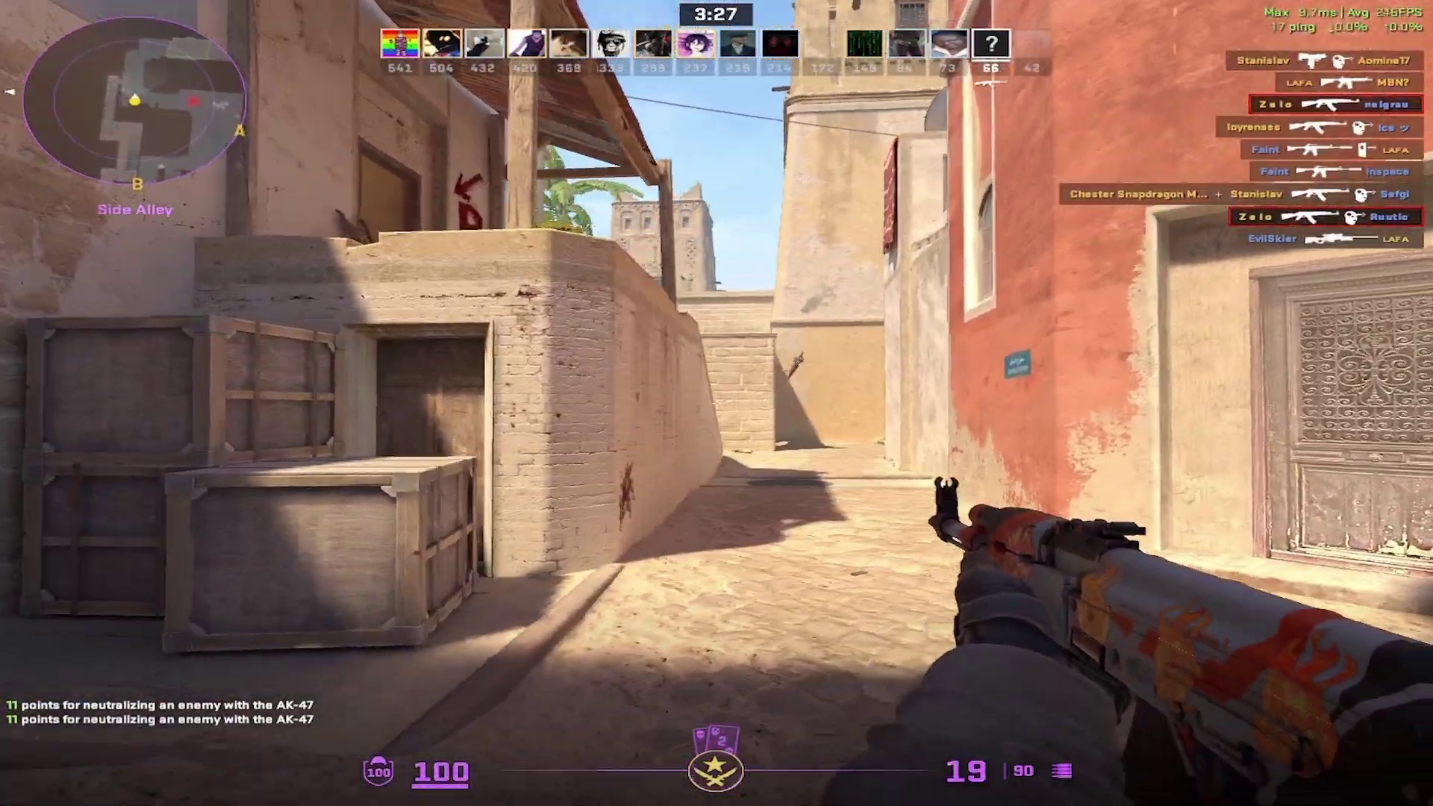